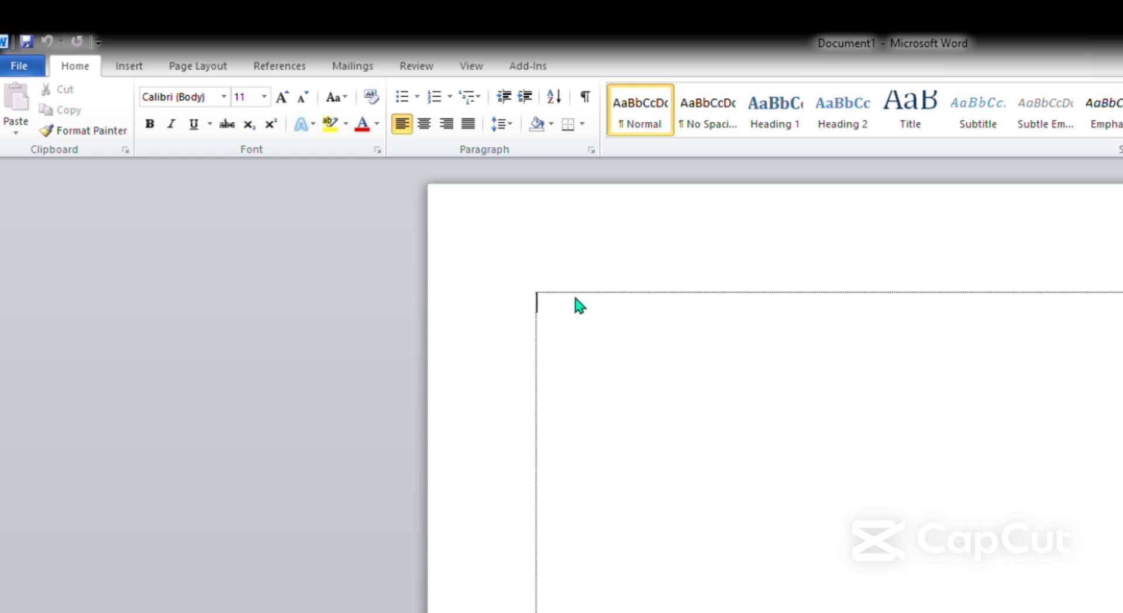
Write "The quick brown fox jumps over the lazy dog." and set the sentence's font colour to red.
{"action": "type", "text": "the lazy dog."}
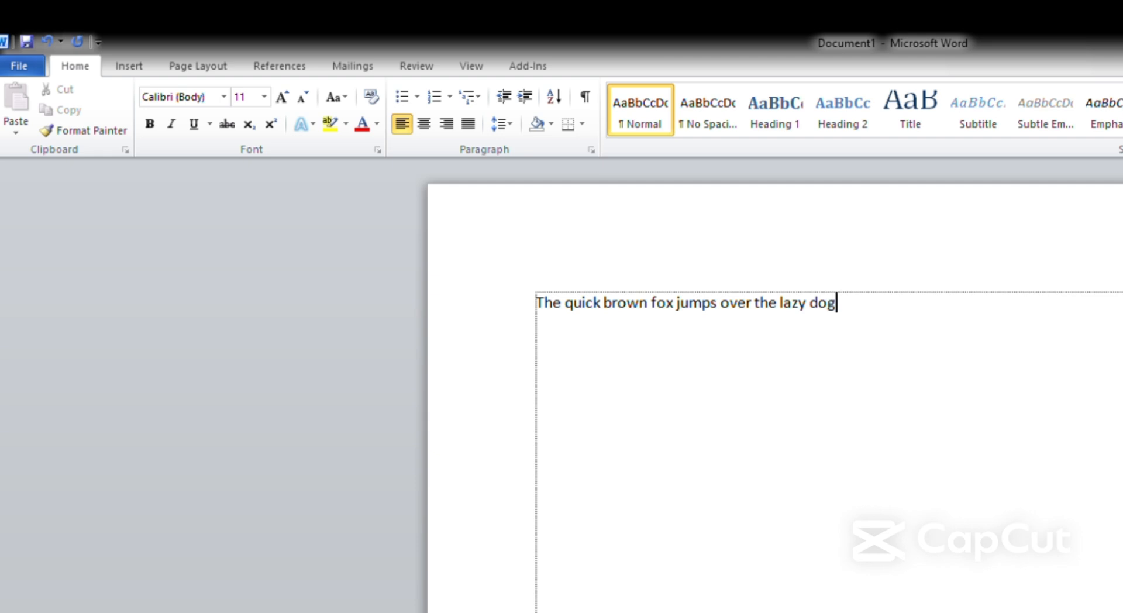
{"action": "left_click_drag", "start_coordinate": [869, 320], "coordinate": [535, 339]}
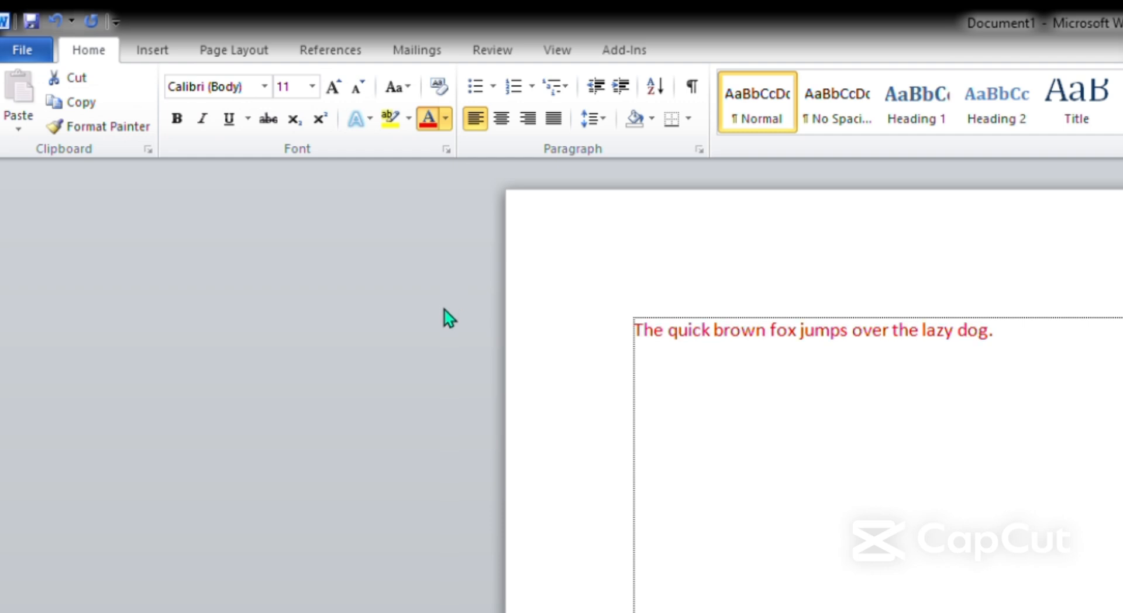
{"action": "left_click", "coordinate": [934, 376]}
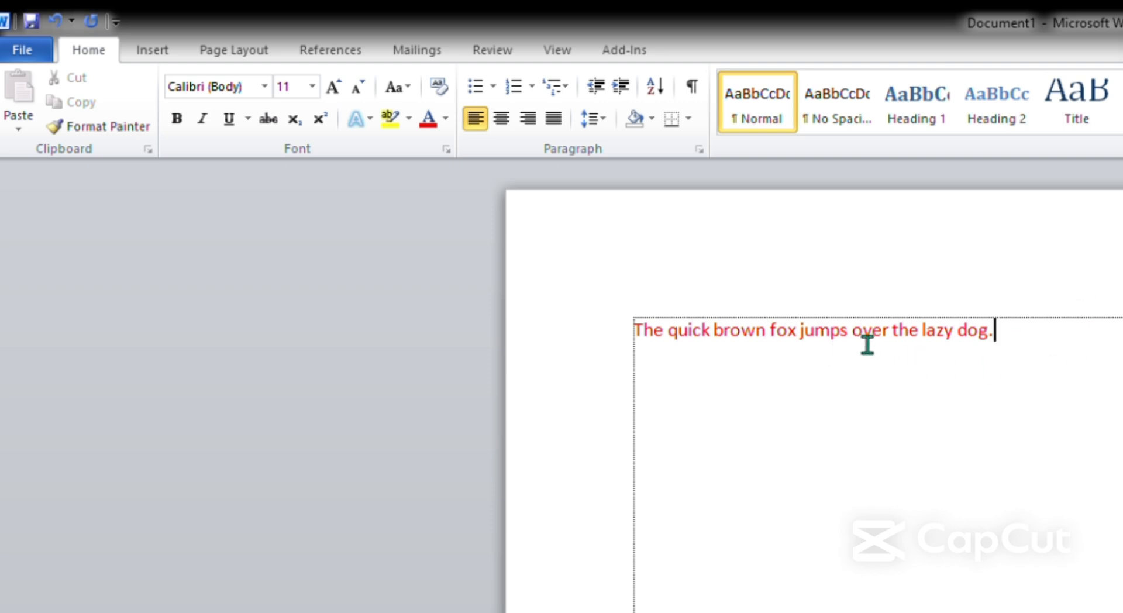
Highlight the word "jumps" in turquoise.
{"action": "left_click_drag", "start_coordinate": [852, 343], "coordinate": [817, 347]}
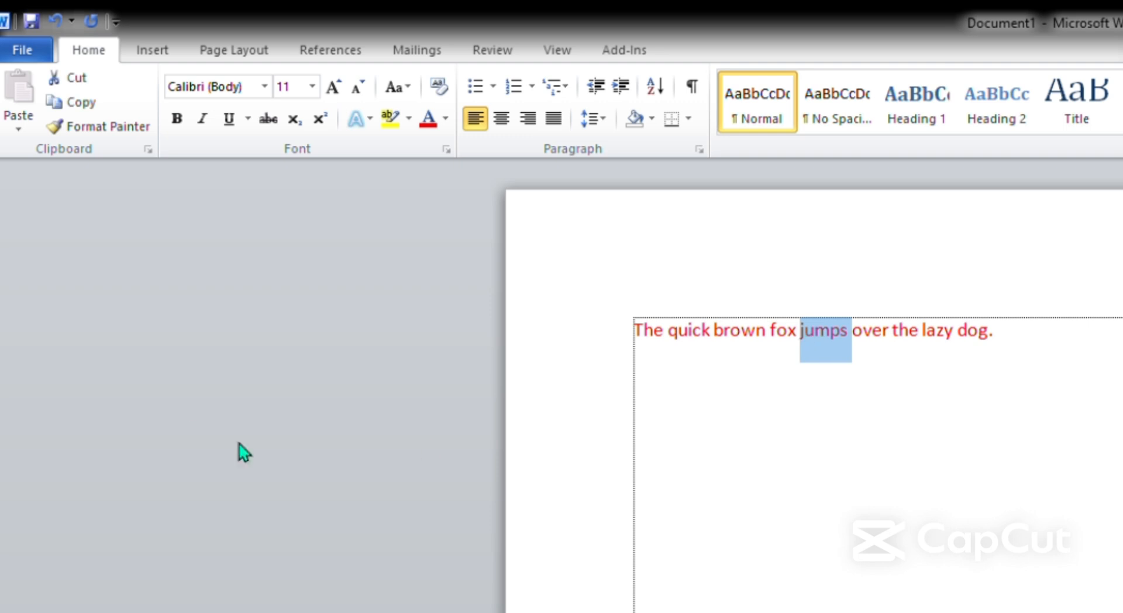
{"action": "left_click", "coordinate": [409, 123]}
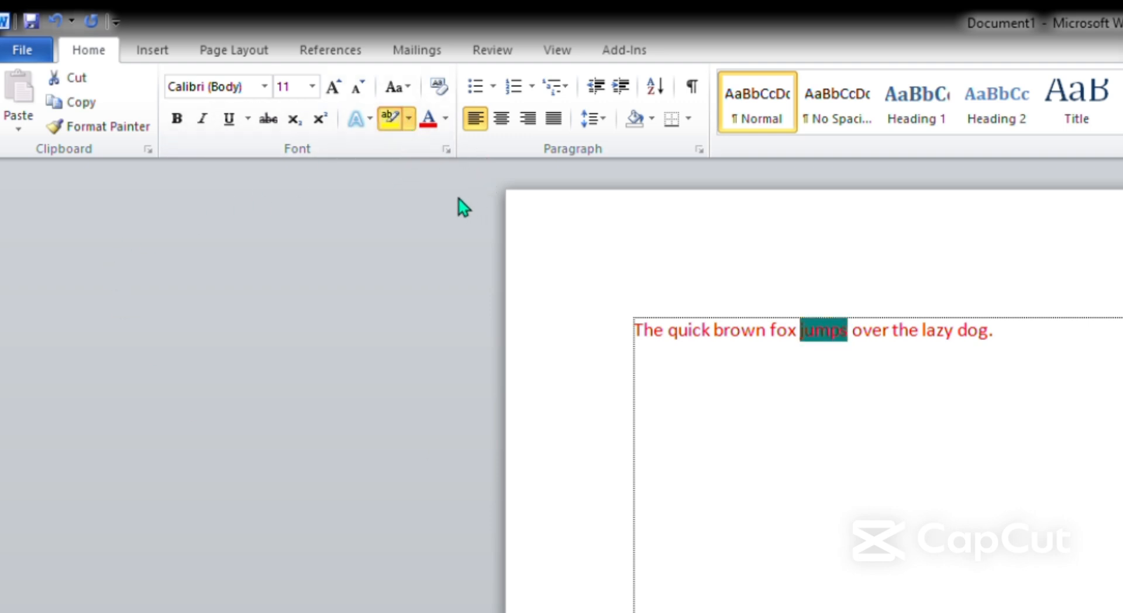
{"action": "left_click", "coordinate": [459, 166]}
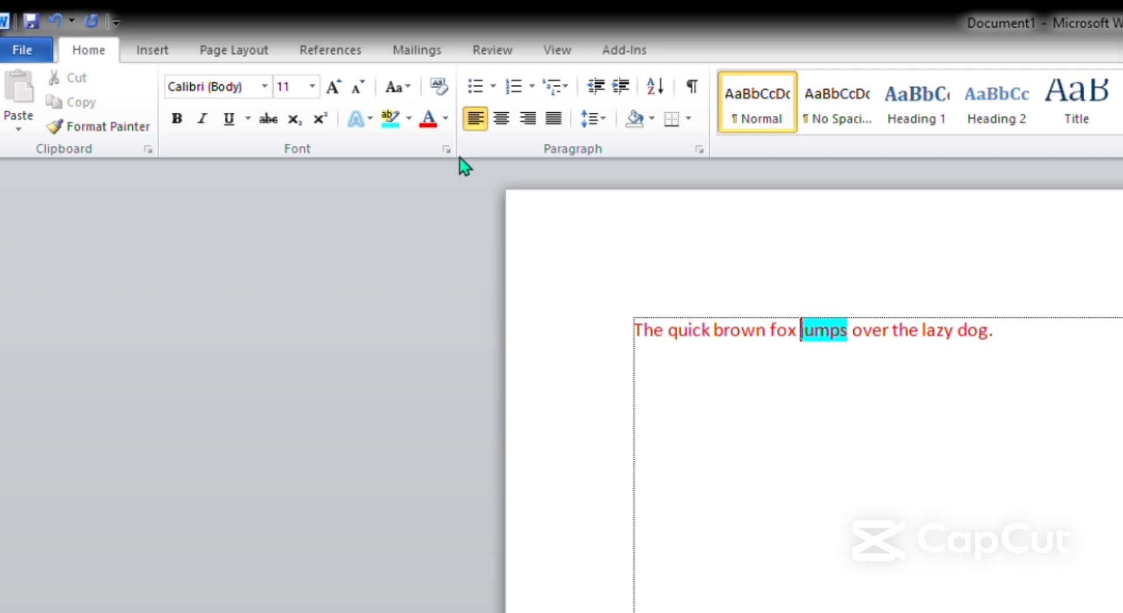
{"action": "left_click", "coordinate": [927, 372]}
Apply yellow paragraph shading behind the whole sentence.
{"action": "left_click_drag", "start_coordinate": [1032, 345], "coordinate": [659, 326]}
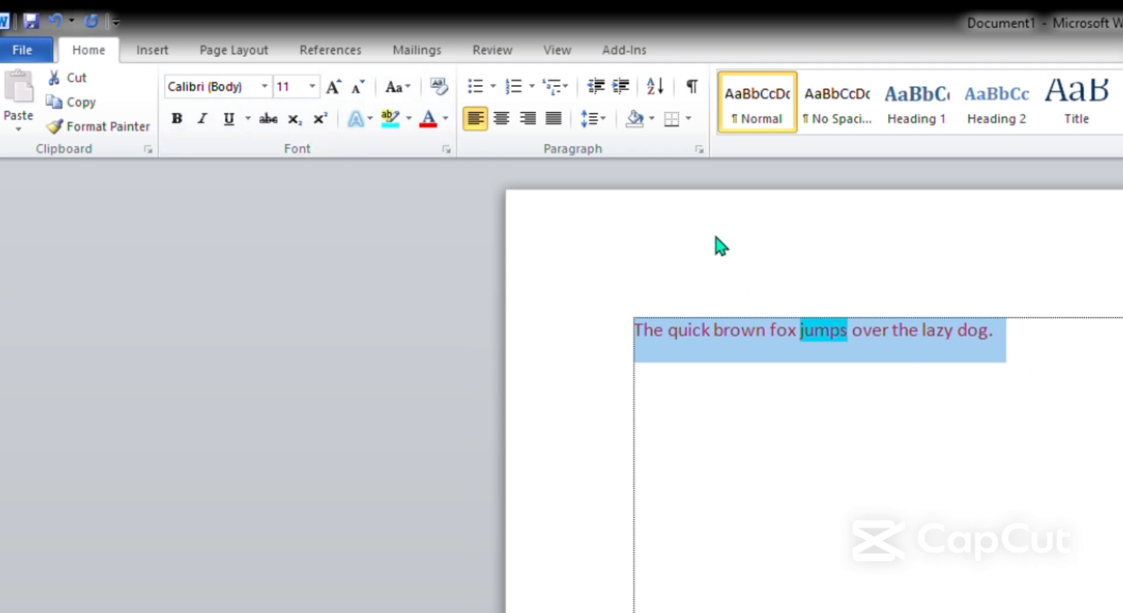
{"action": "left_click", "coordinate": [646, 123]}
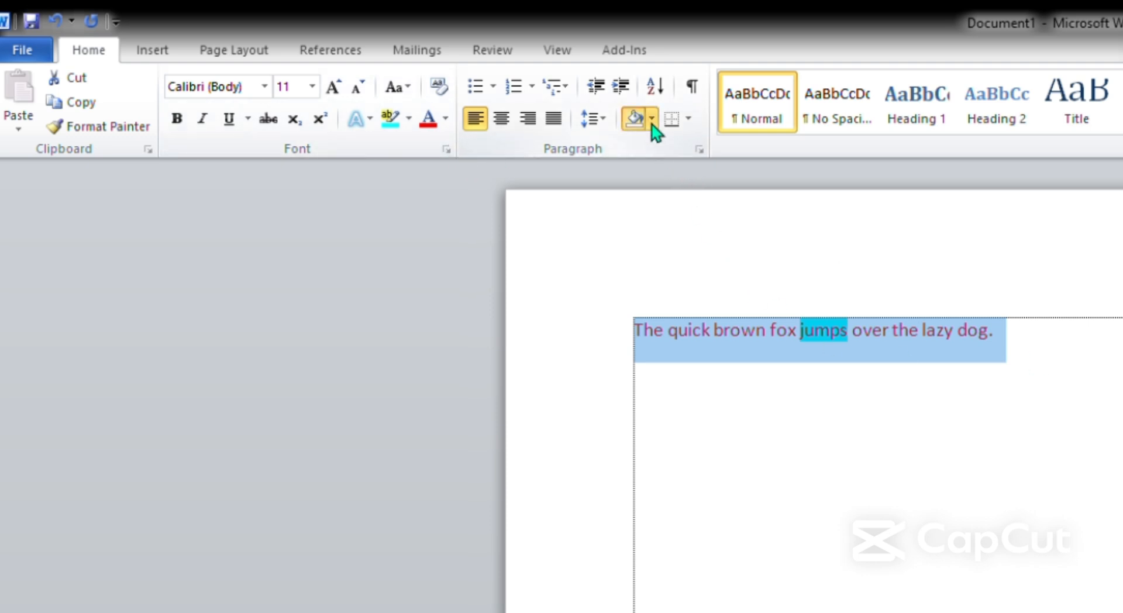
{"action": "left_click", "coordinate": [691, 284]}
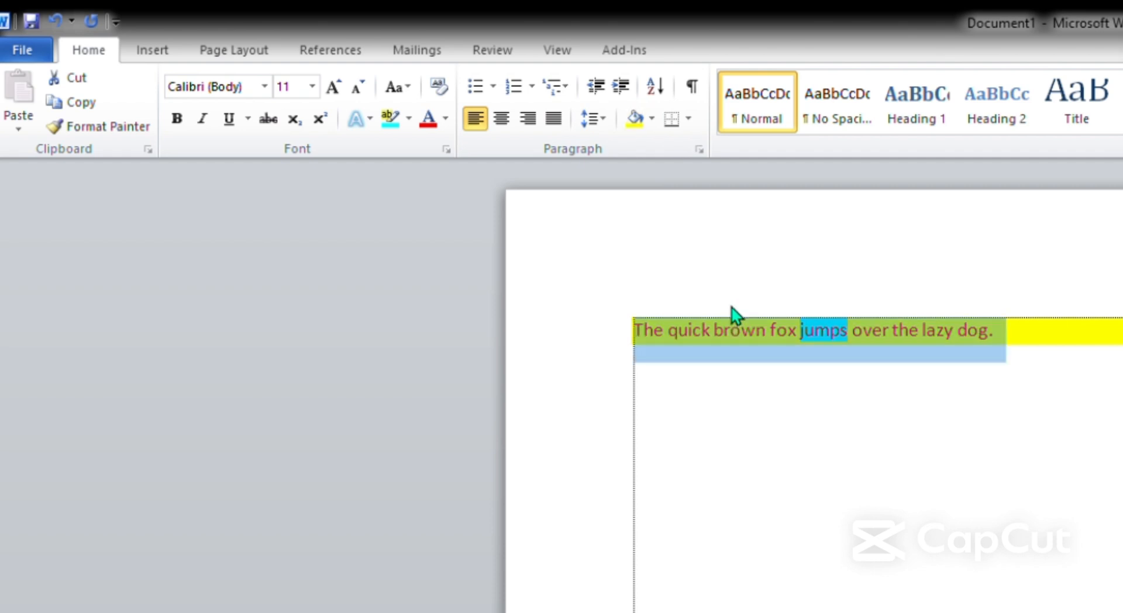
{"action": "left_click", "coordinate": [1034, 456]}
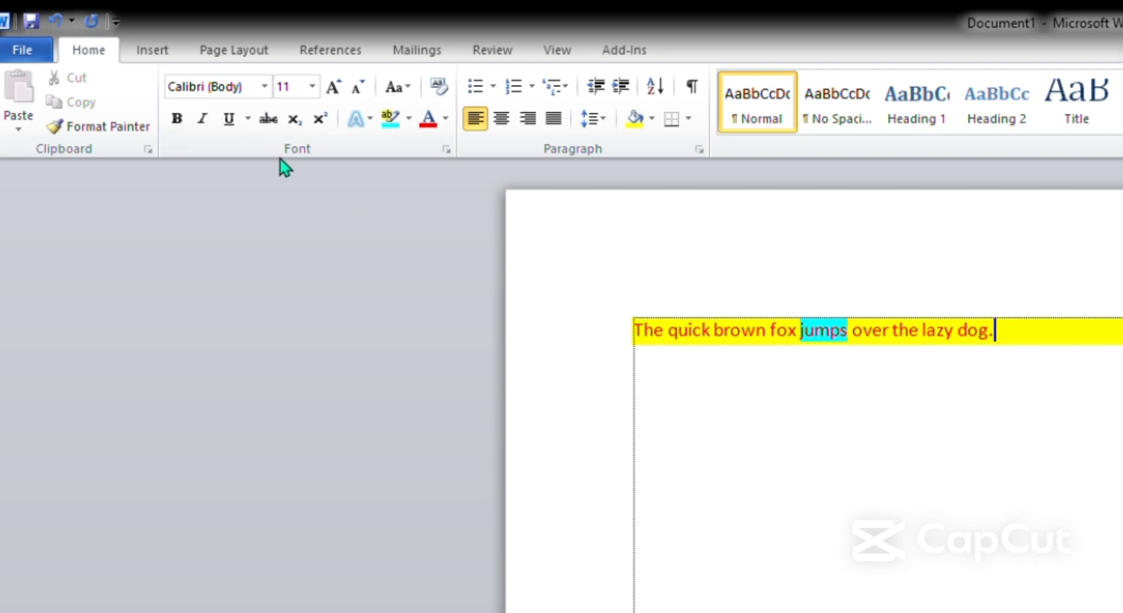
{"action": "left_click", "coordinate": [266, 92]}
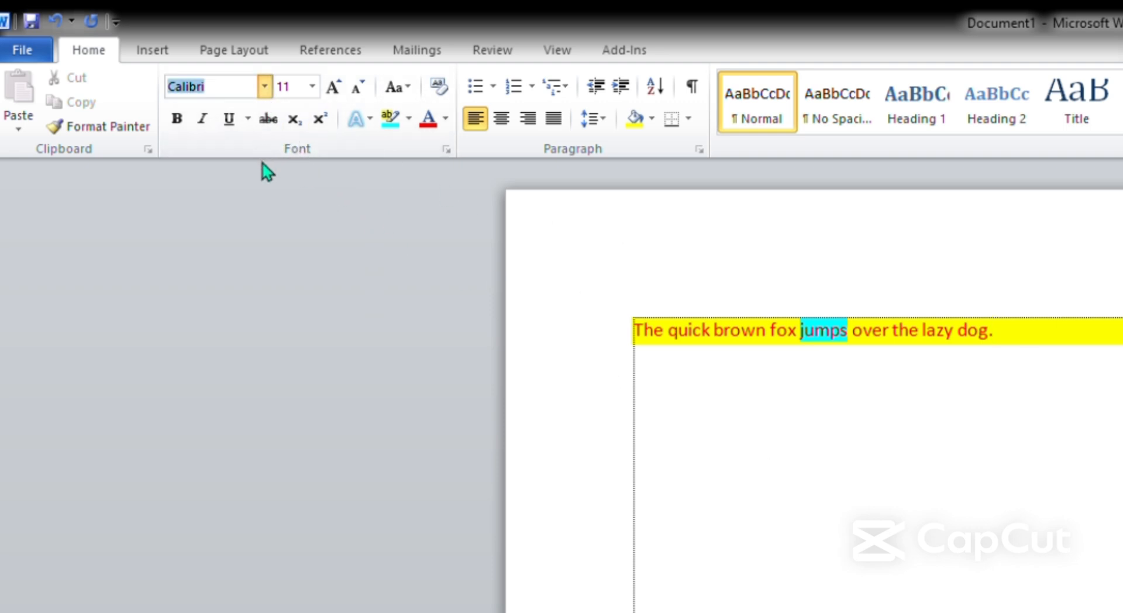
{"action": "left_click", "coordinate": [734, 457]}
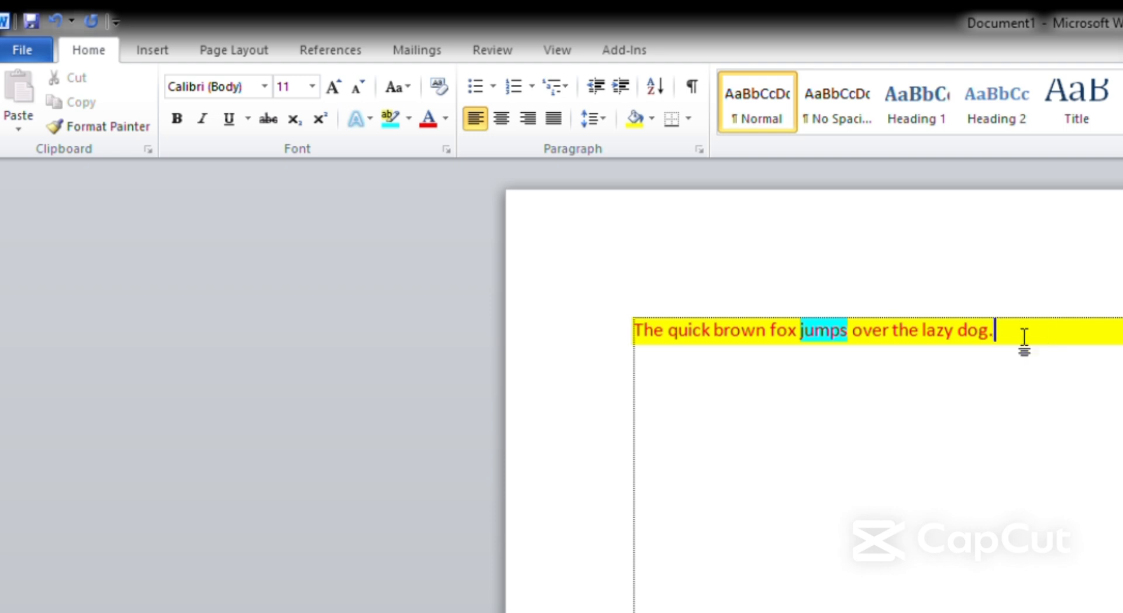
{"action": "left_click_drag", "start_coordinate": [1024, 339], "coordinate": [621, 366]}
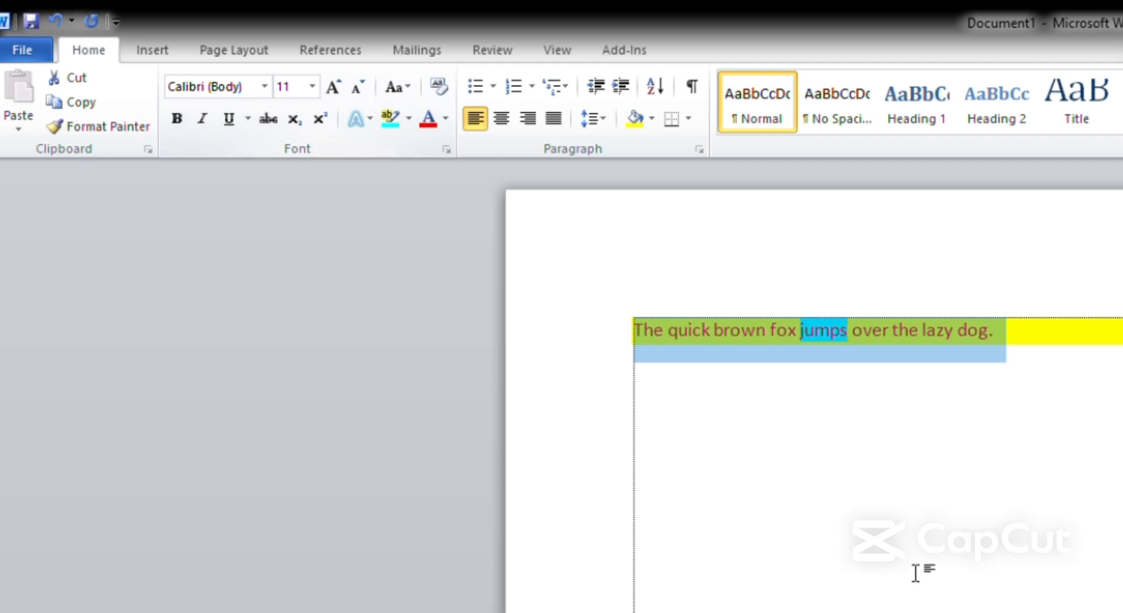
{"action": "left_click", "coordinate": [852, 375]}
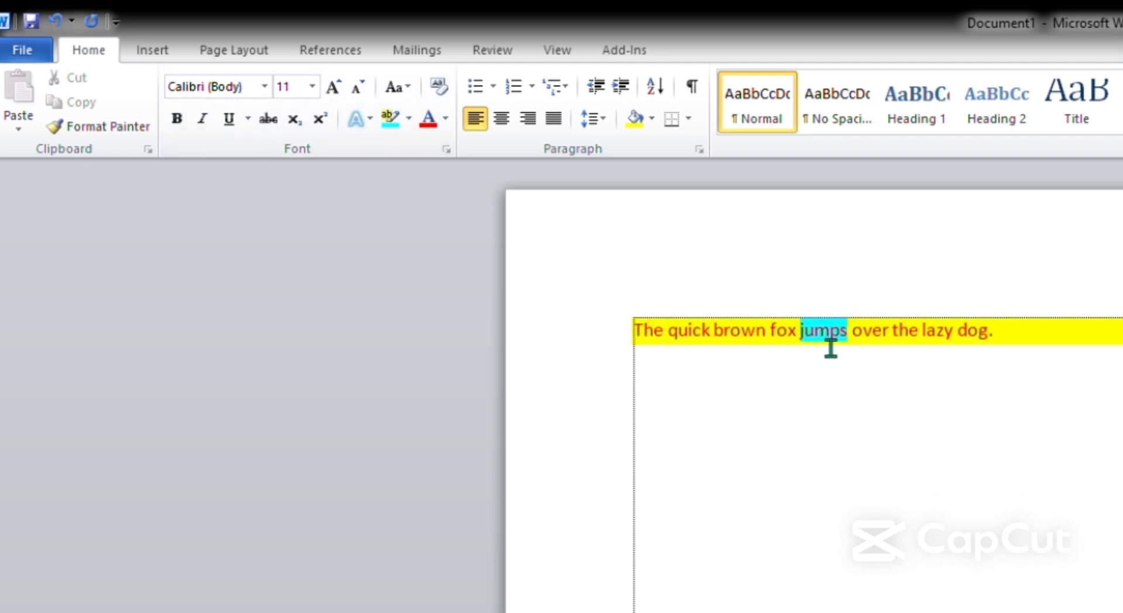
Remove the text highlight from the word "jumps".
{"action": "left_click_drag", "start_coordinate": [855, 346], "coordinate": [812, 348]}
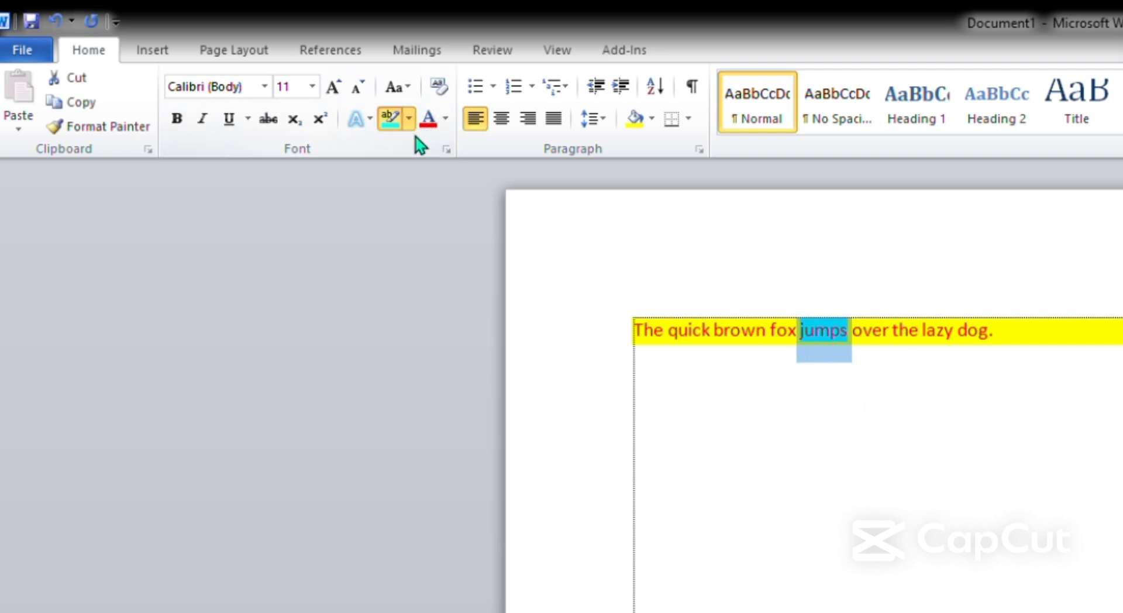
{"action": "left_click", "coordinate": [443, 252]}
{"action": "left_click", "coordinate": [920, 516]}
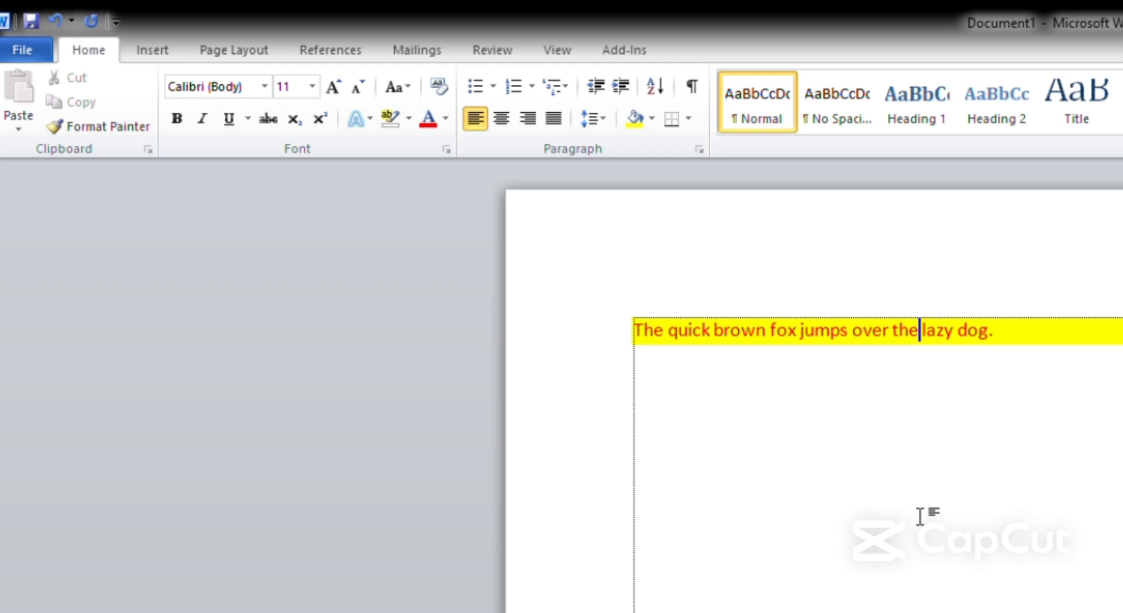
Remove the yellow shading from the whole sentence.
{"action": "left_click", "coordinate": [1042, 331]}
{"action": "mouse_move", "coordinate": [1008, 343]}
{"action": "left_mouse_down"}
{"action": "mouse_move", "coordinate": [665, 345]}
{"action": "mouse_move", "coordinate": [623, 335]}
{"action": "left_mouse_up"}
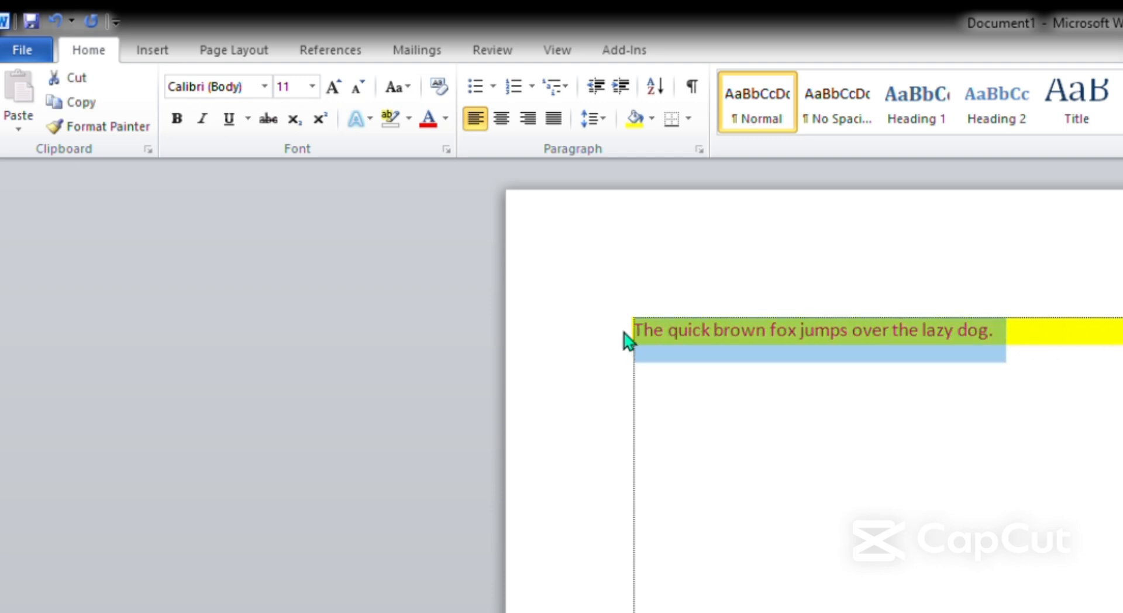
{"action": "left_click", "coordinate": [651, 118]}
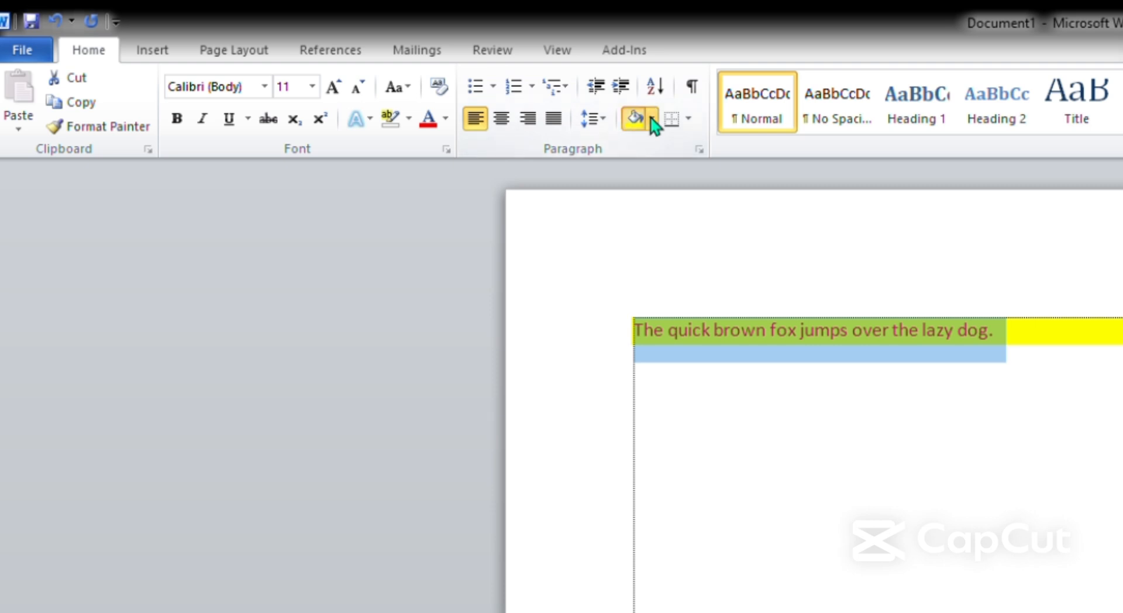
{"action": "left_click", "coordinate": [680, 314]}
{"action": "left_click", "coordinate": [995, 380]}
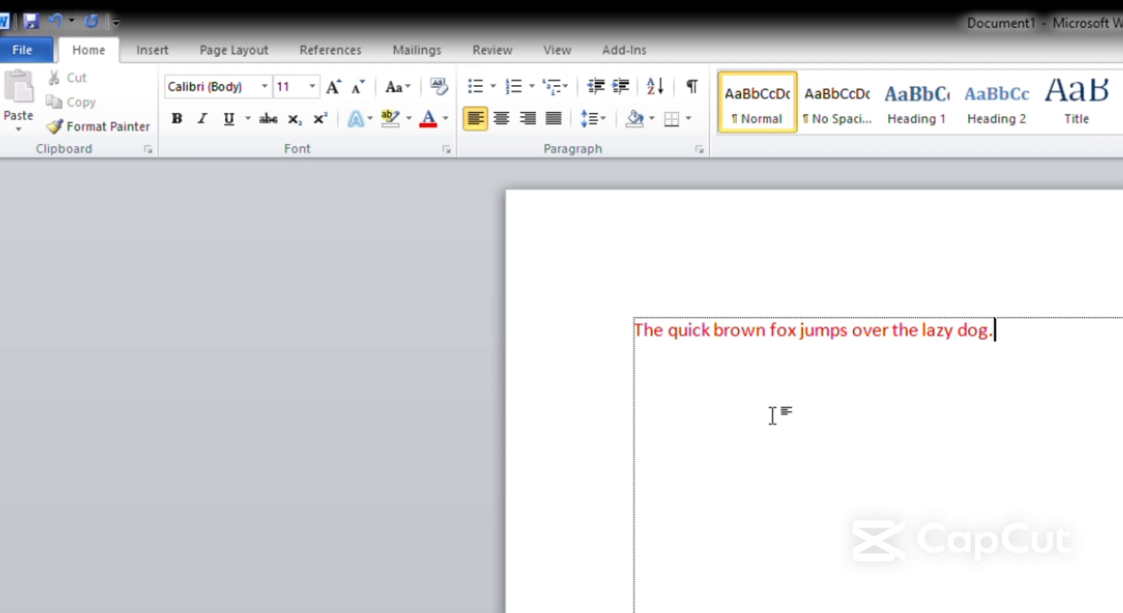
Set the font colour of the whole sentence to black.
{"action": "left_click_drag", "start_coordinate": [1001, 354], "coordinate": [616, 353]}
{"action": "left_click", "coordinate": [446, 124]}
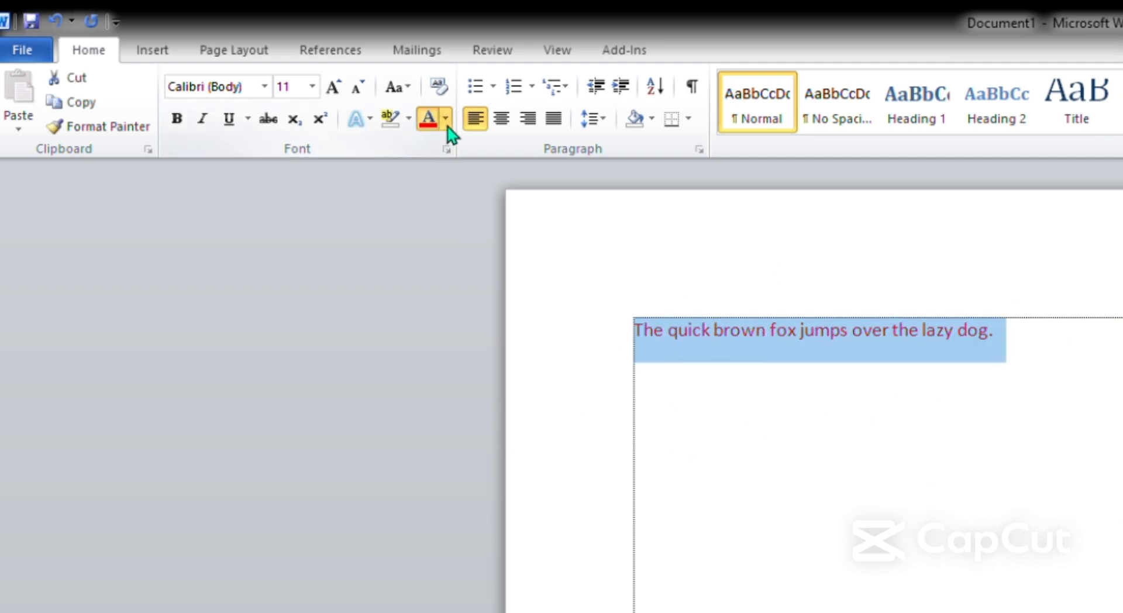
{"action": "left_click", "coordinate": [475, 163]}
{"action": "left_click", "coordinate": [1104, 354]}
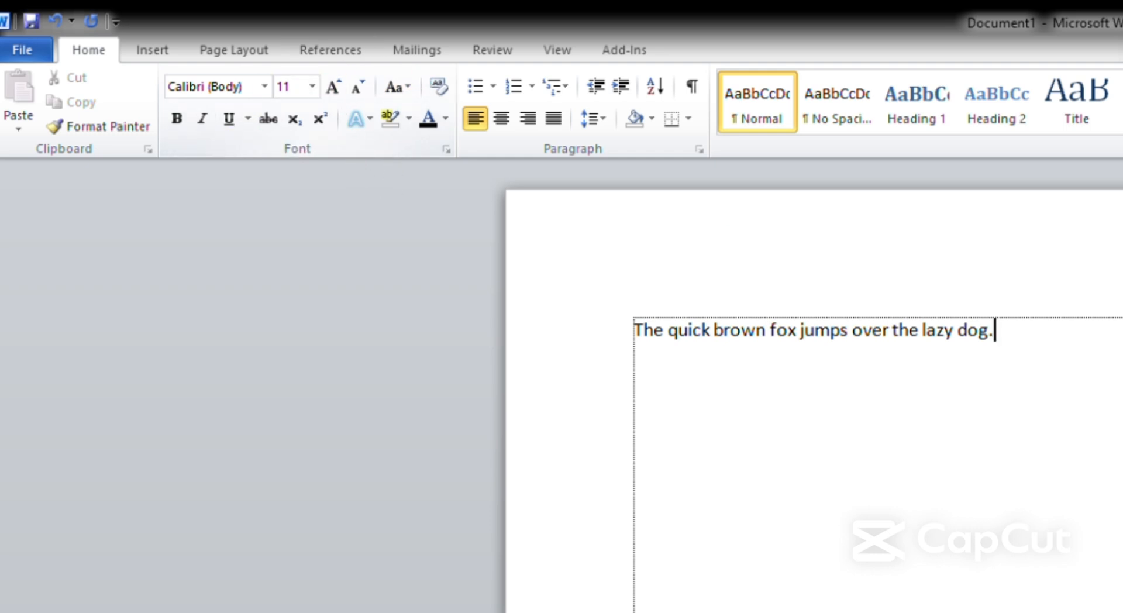
Grow the font size of the whole sentence to 16.
{"action": "left_click_drag", "start_coordinate": [1040, 342], "coordinate": [622, 358]}
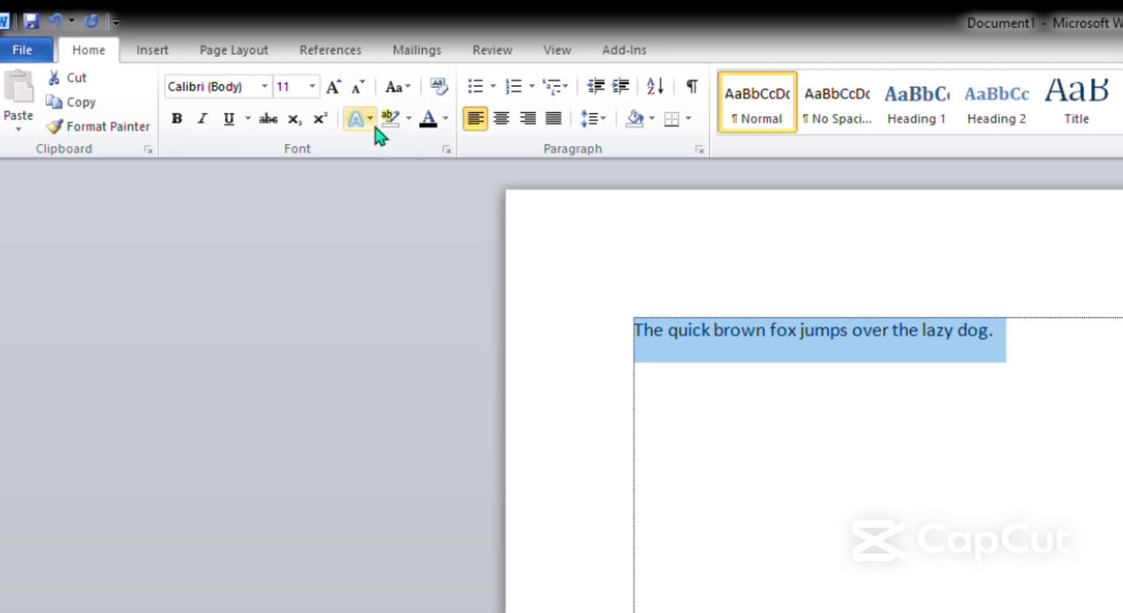
{"action": "left_click", "coordinate": [334, 89]}
{"action": "left_click", "coordinate": [335, 89]}
{"action": "left_click", "coordinate": [334, 89]}
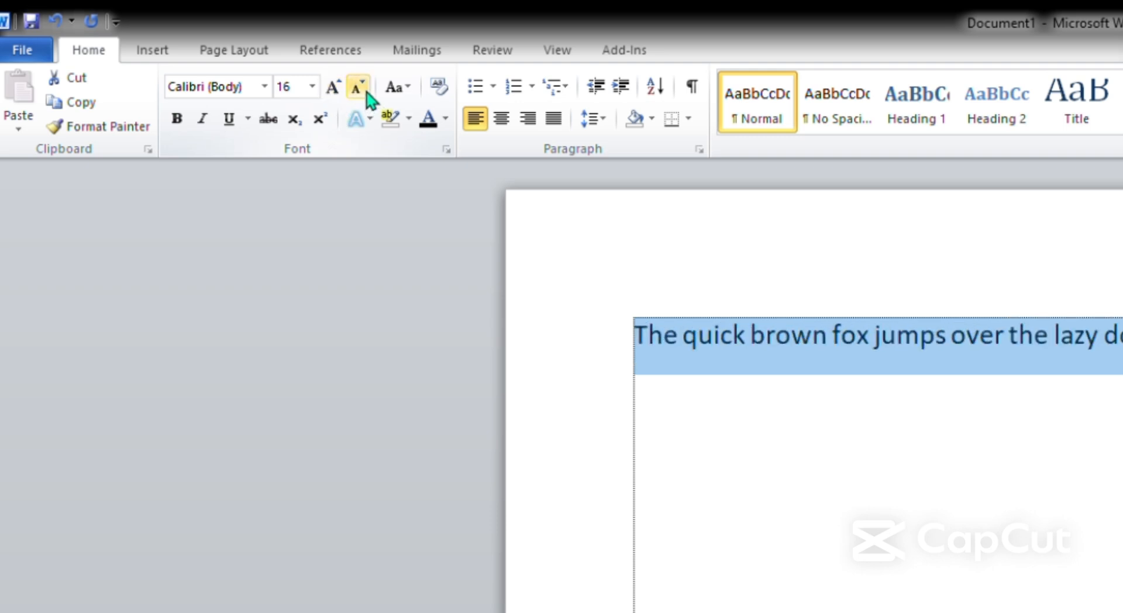
Shrink the font size of the sentence to 11 and deselect it.
{"action": "left_click", "coordinate": [366, 92]}
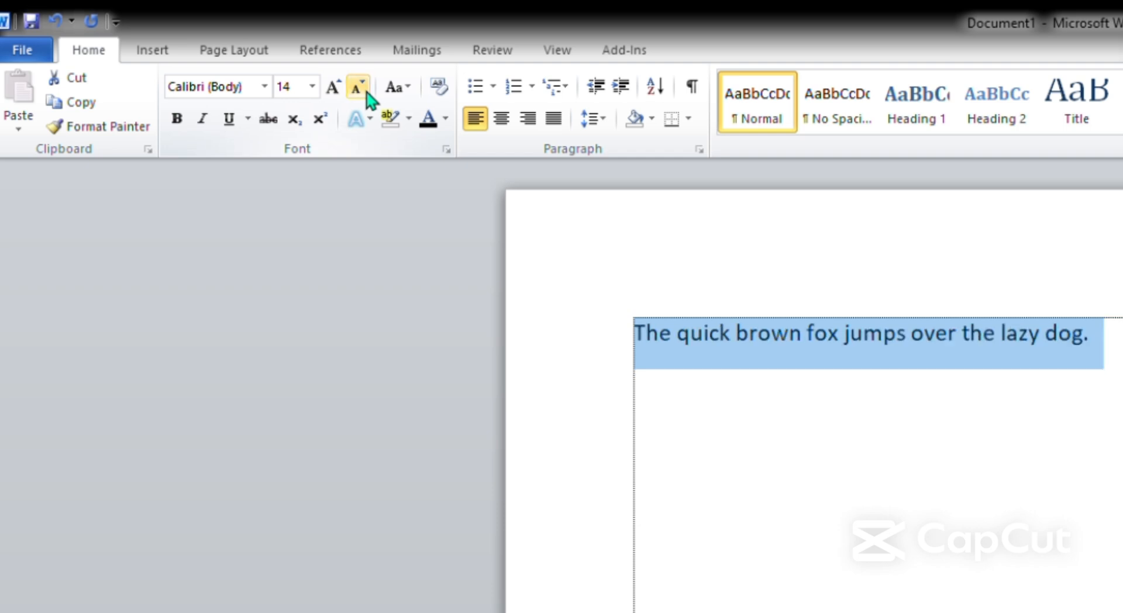
{"action": "left_click", "coordinate": [366, 93]}
{"action": "left_click", "coordinate": [366, 93]}
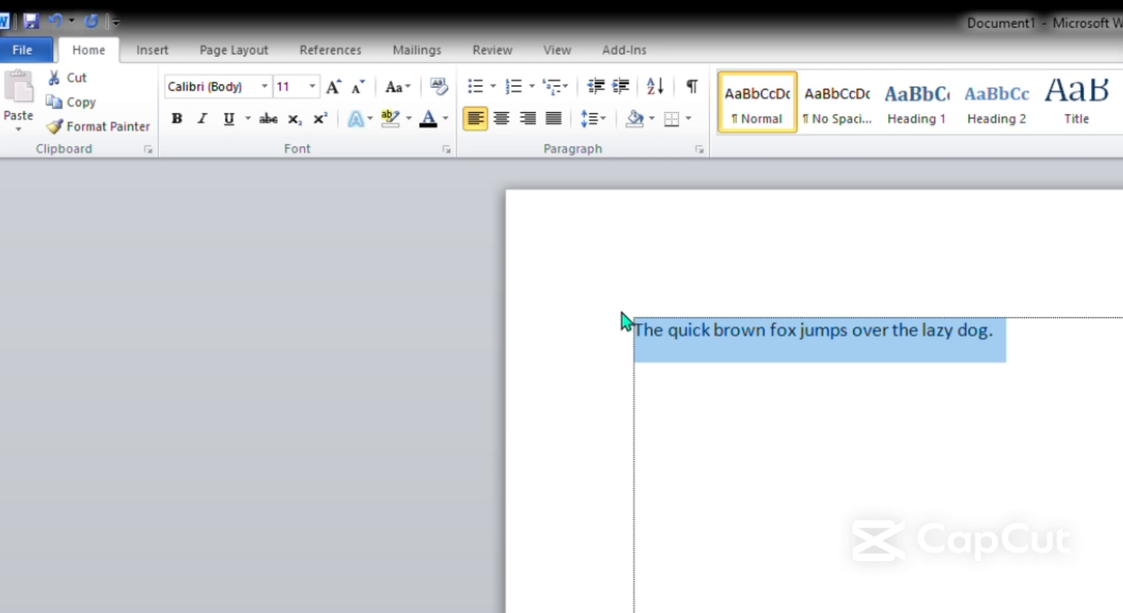
{"action": "left_click", "coordinate": [725, 357]}
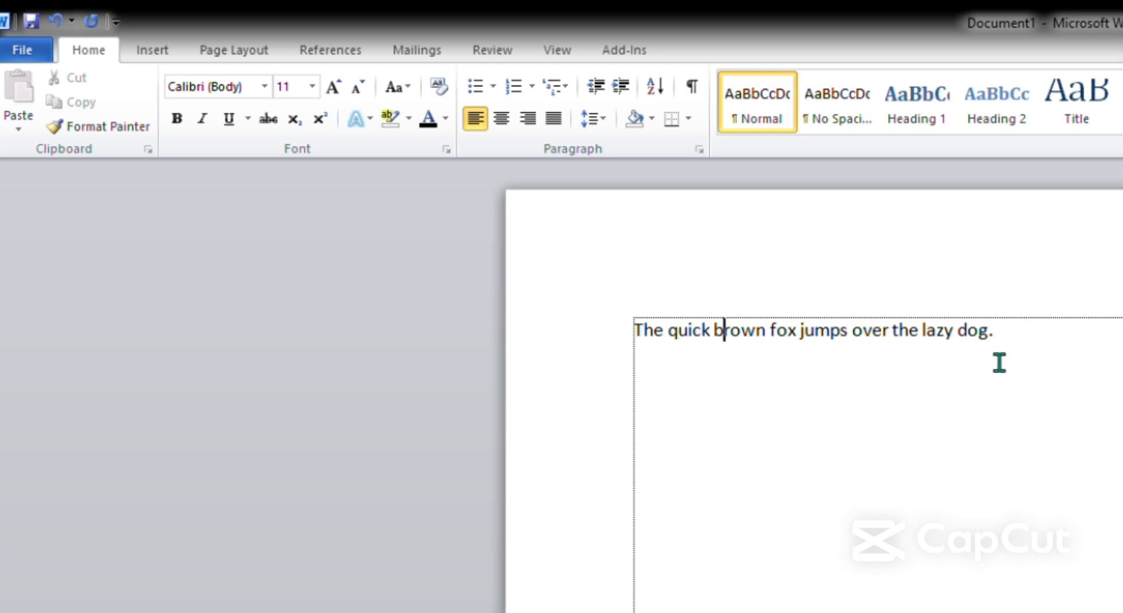
Change the case of the whole sentence to lowercase.
{"action": "left_click_drag", "start_coordinate": [1029, 352], "coordinate": [644, 366]}
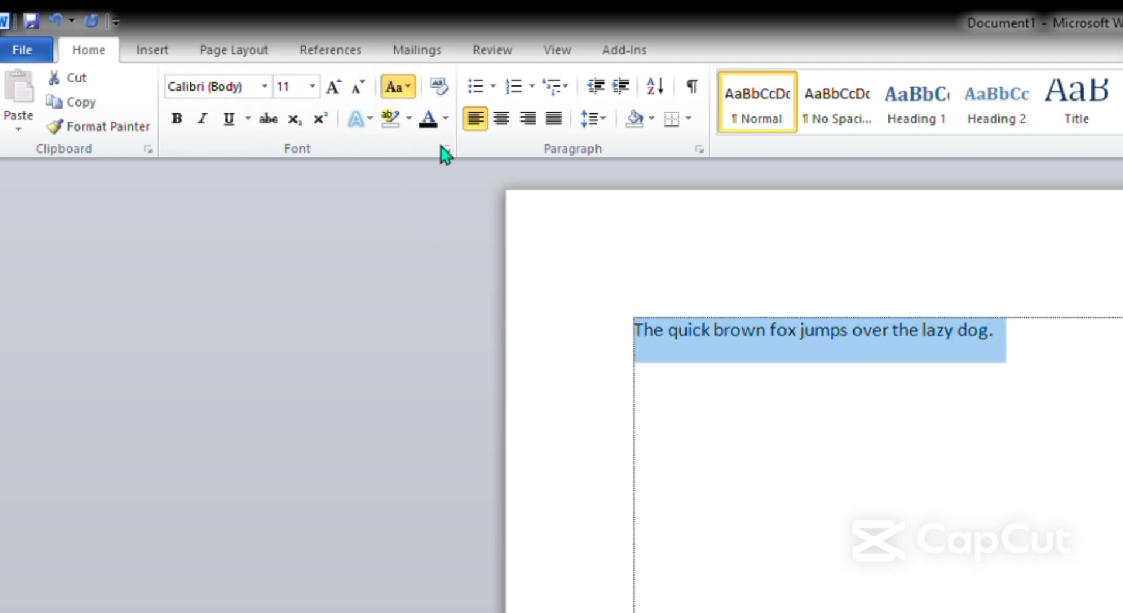
{"action": "key", "text": "shift+F3"}
{"action": "left_click", "coordinate": [987, 352]}
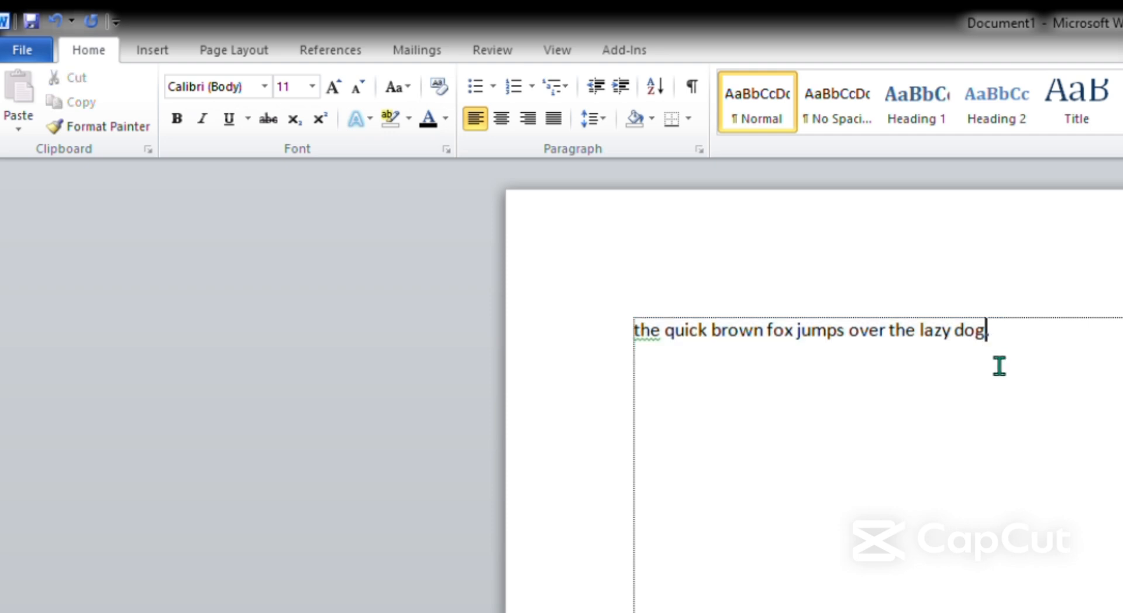
Convert the whole sentence to uppercase.
{"action": "left_click_drag", "start_coordinate": [1054, 351], "coordinate": [604, 345]}
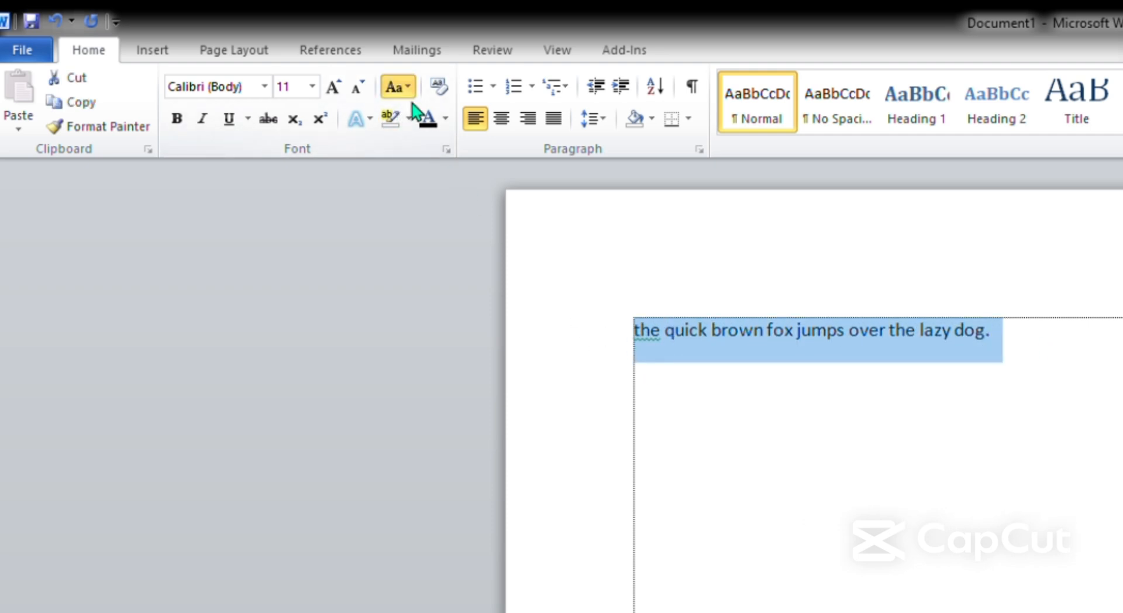
{"action": "key", "text": "shift+F3"}
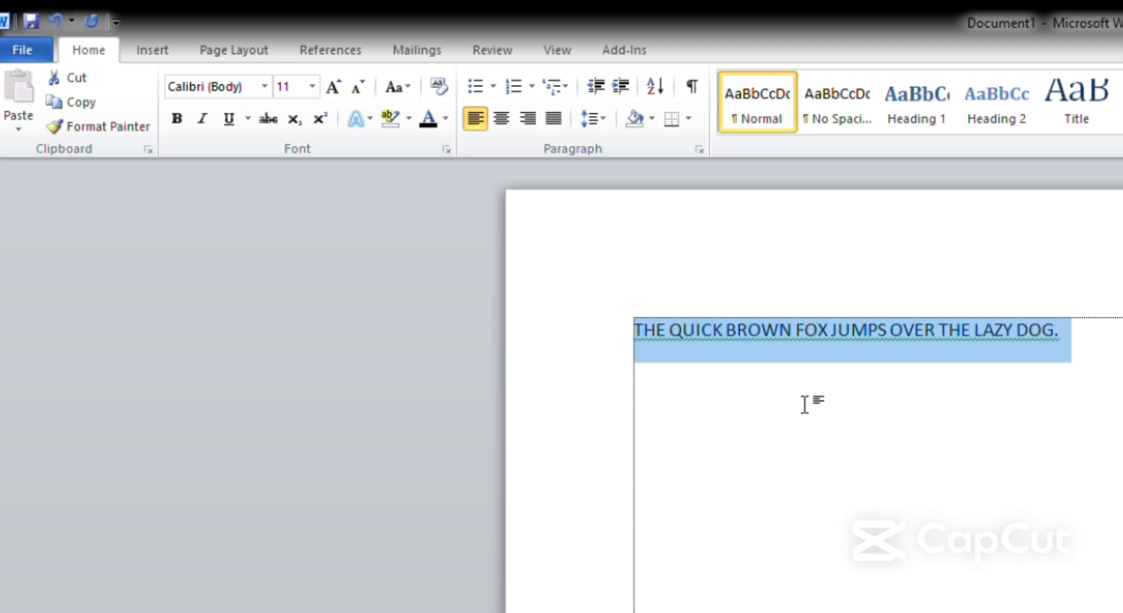
{"action": "left_click", "coordinate": [994, 332]}
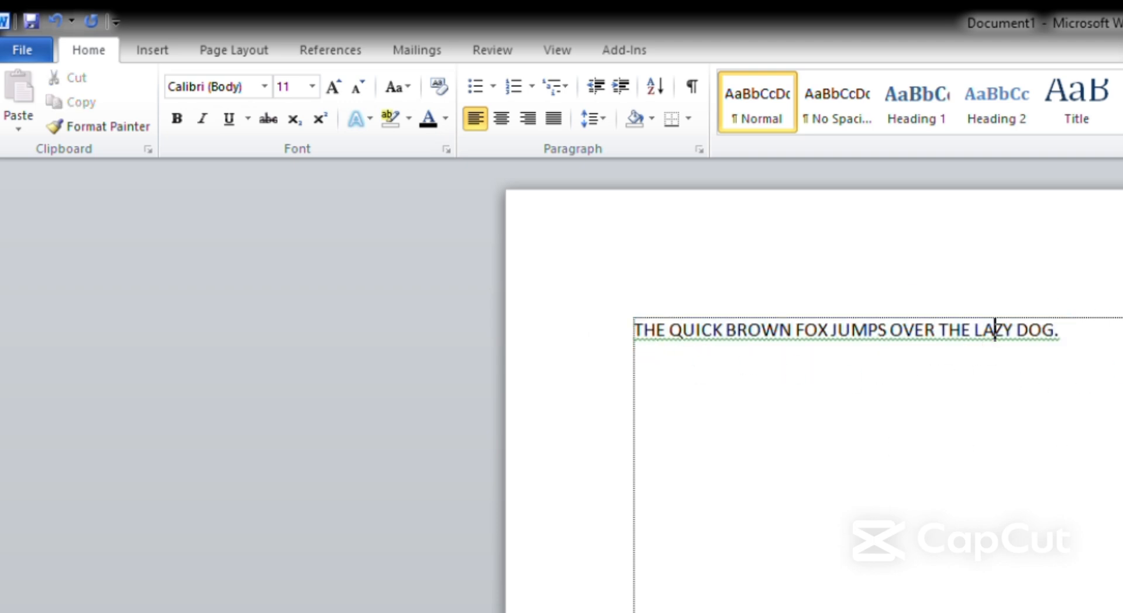
Change the sentence's case so that each word is capitalized.
{"action": "left_click_drag", "start_coordinate": [1070, 332], "coordinate": [630, 333]}
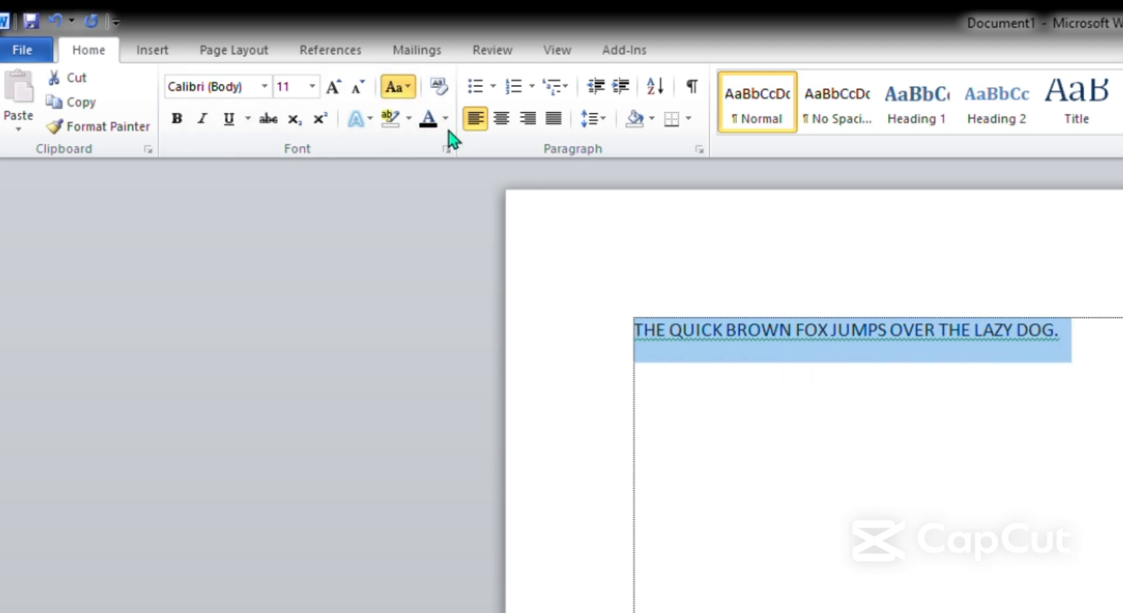
{"action": "left_click", "coordinate": [477, 205]}
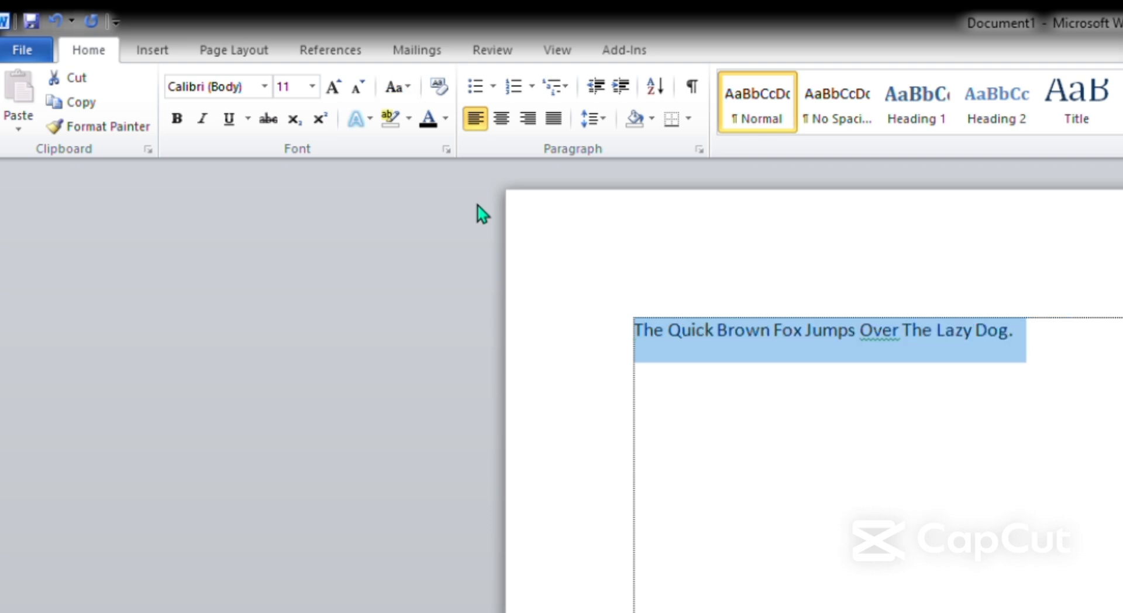
{"action": "left_click", "coordinate": [980, 448]}
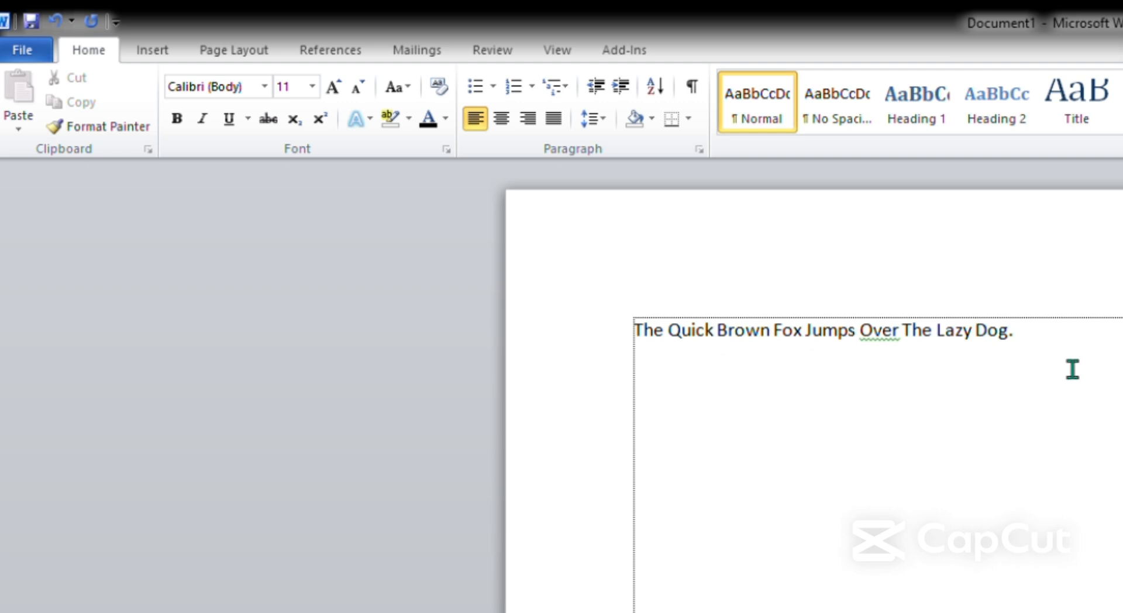
Toggle the case of every letter in the whole sentence.
{"action": "left_click_drag", "start_coordinate": [1071, 368], "coordinate": [646, 352]}
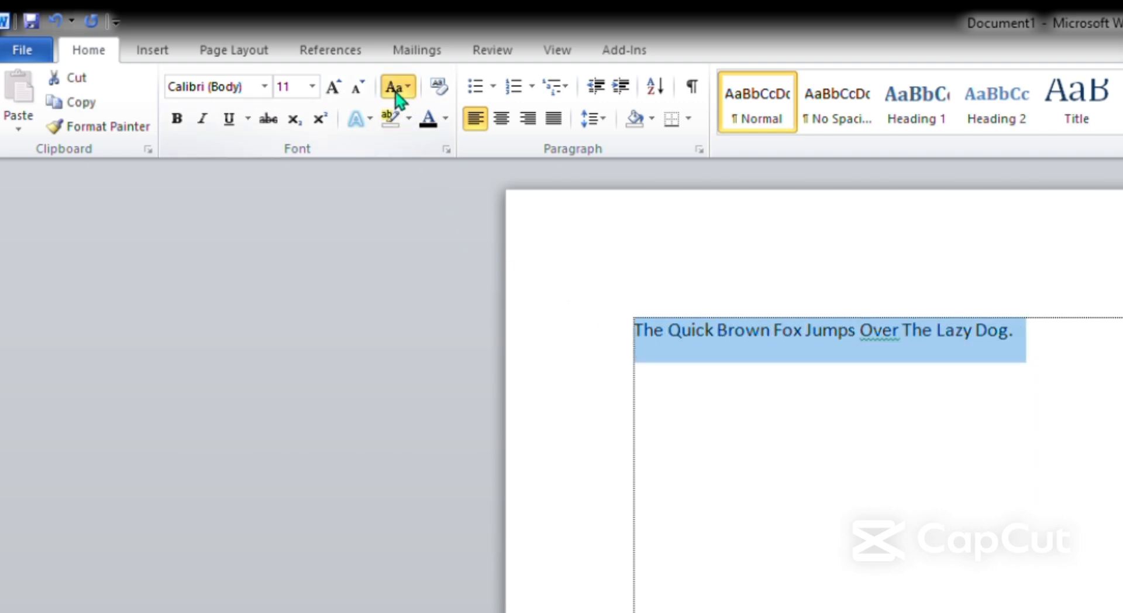
{"action": "left_click", "coordinate": [795, 389]}
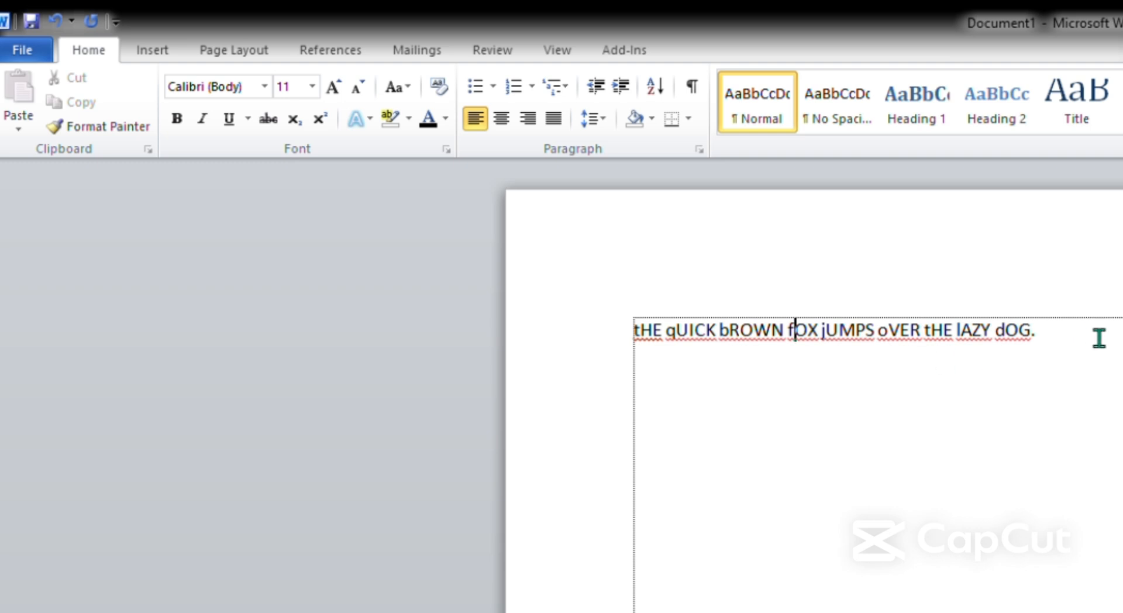
Change the whole sentence to sentence case and deselect it.
{"action": "left_click_drag", "start_coordinate": [1095, 339], "coordinate": [627, 345]}
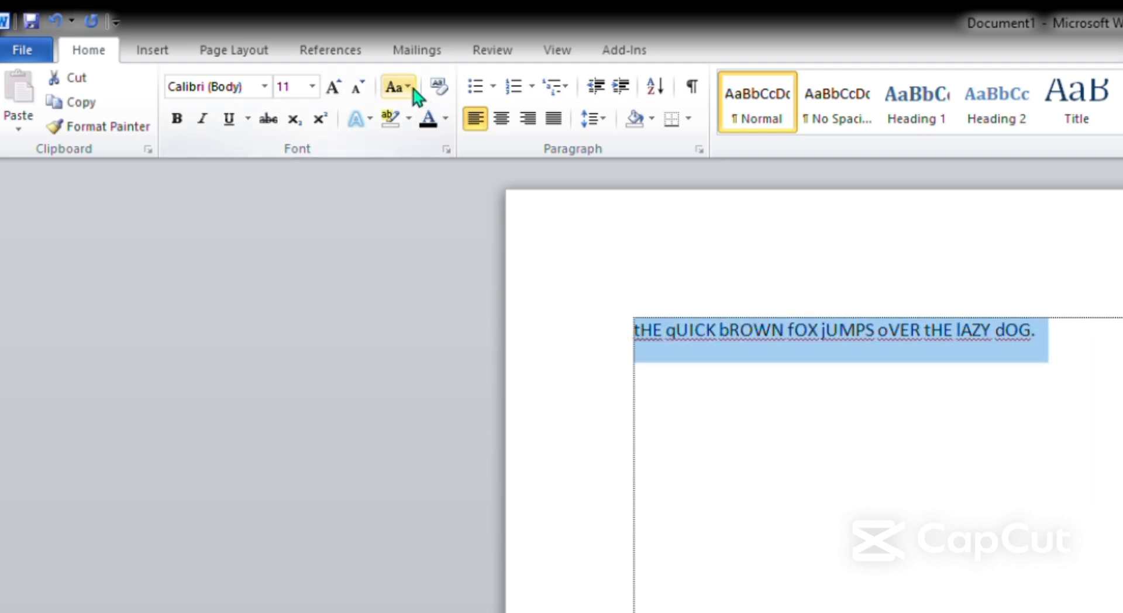
{"action": "left_click", "coordinate": [398, 87]}
{"action": "left_click", "coordinate": [413, 111]}
{"action": "left_click", "coordinate": [624, 465]}
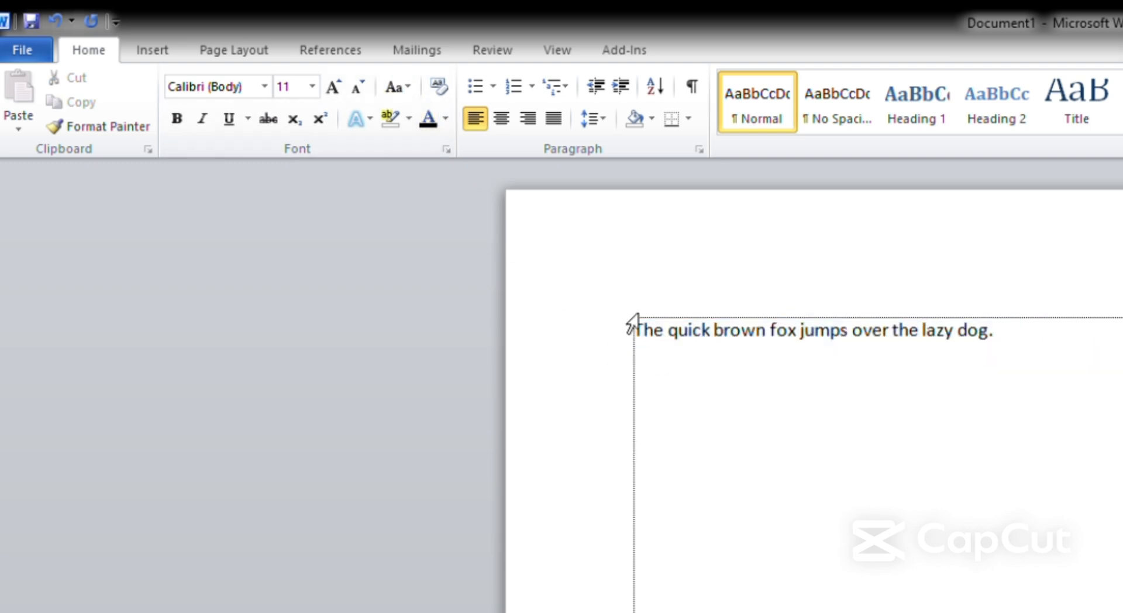
Make the whole sentence bold and deselect it.
{"action": "left_click_drag", "start_coordinate": [1047, 341], "coordinate": [594, 325]}
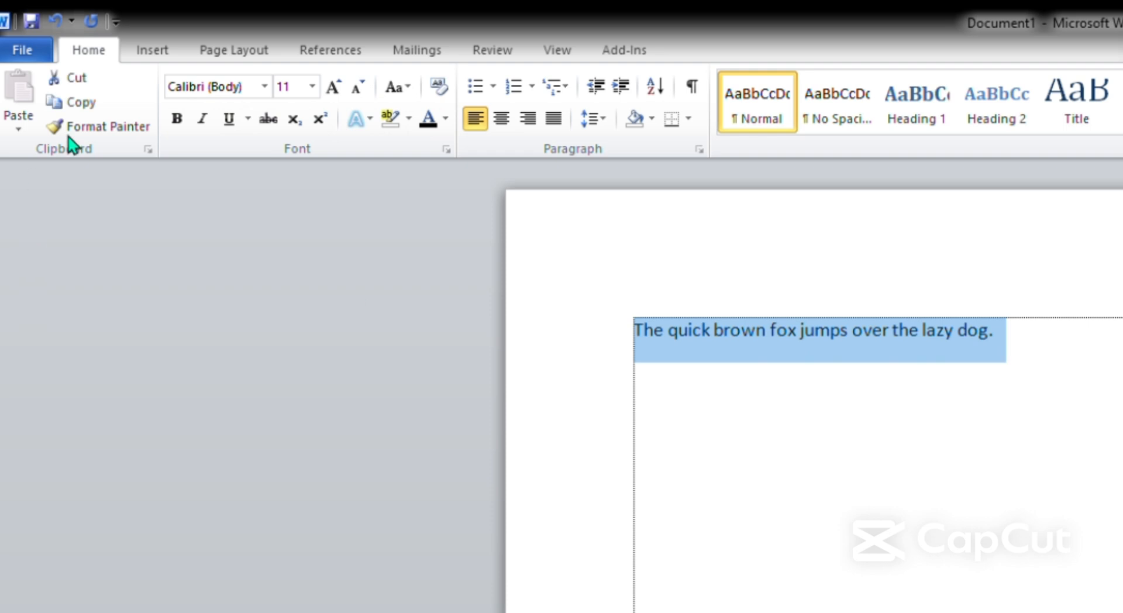
{"action": "left_click", "coordinate": [176, 119]}
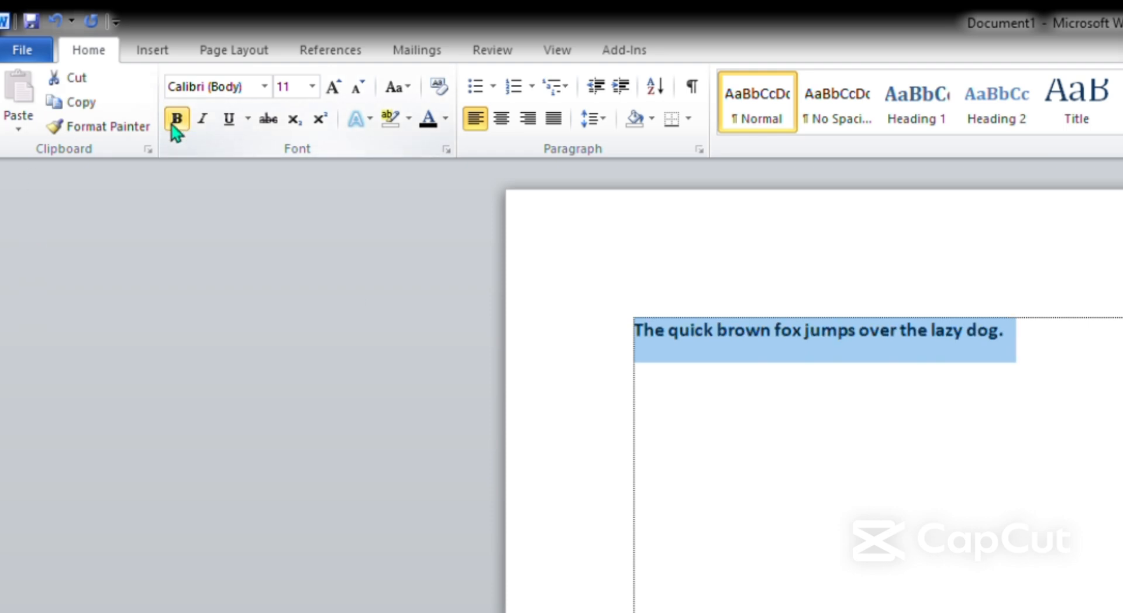
{"action": "left_click", "coordinate": [1037, 348]}
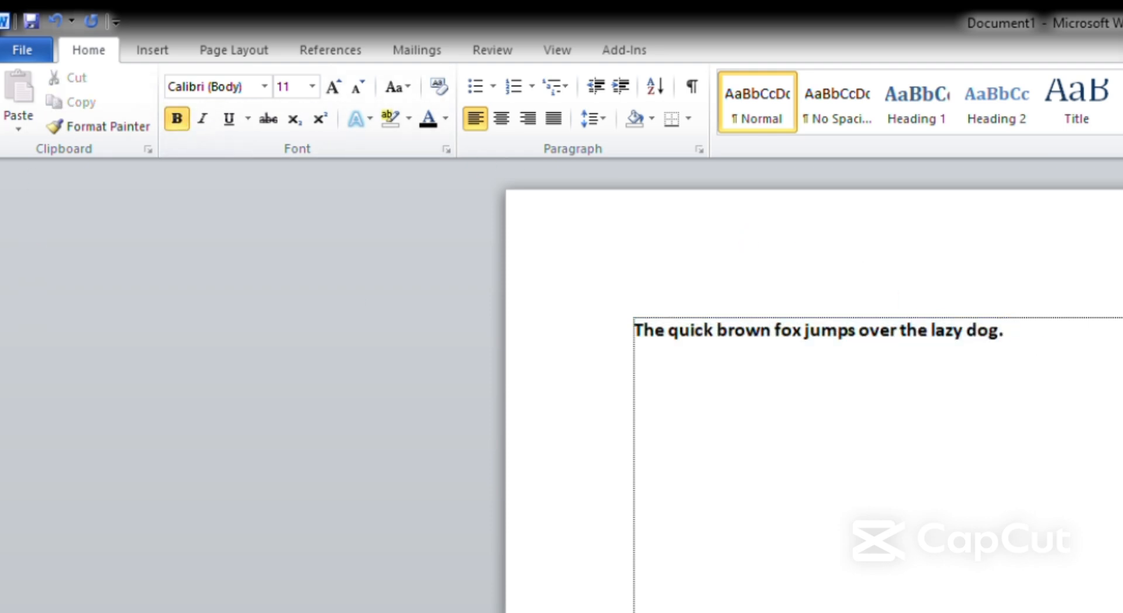
{"action": "scroll", "coordinate": [814, 386], "scroll_direction": "up", "scroll_amount": 6}
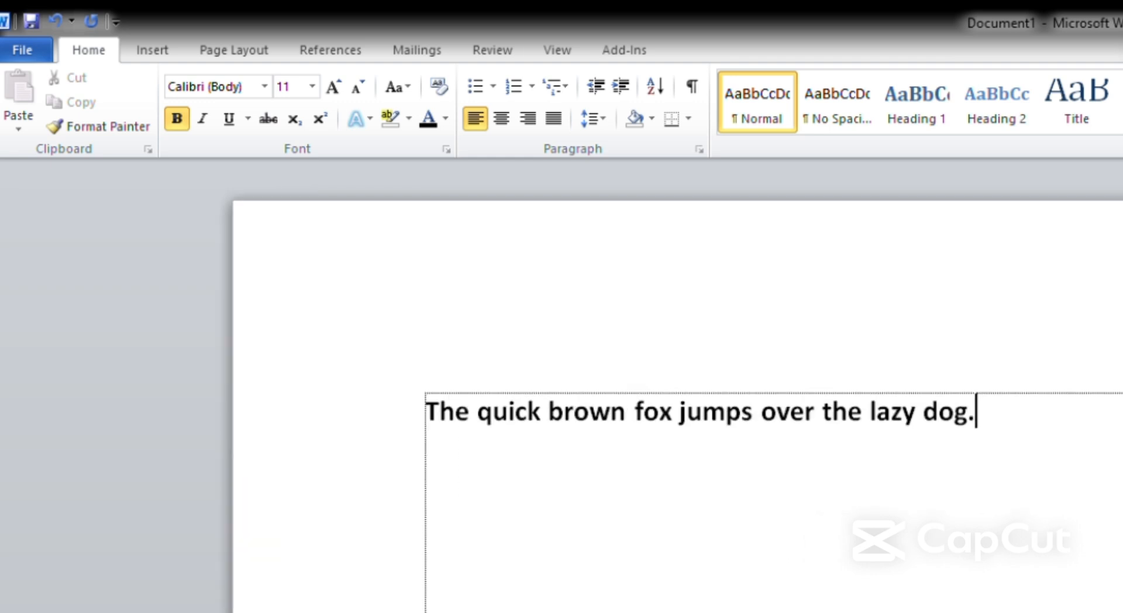
{"action": "scroll", "coordinate": [814, 386], "scroll_direction": "up", "scroll_amount": 1}
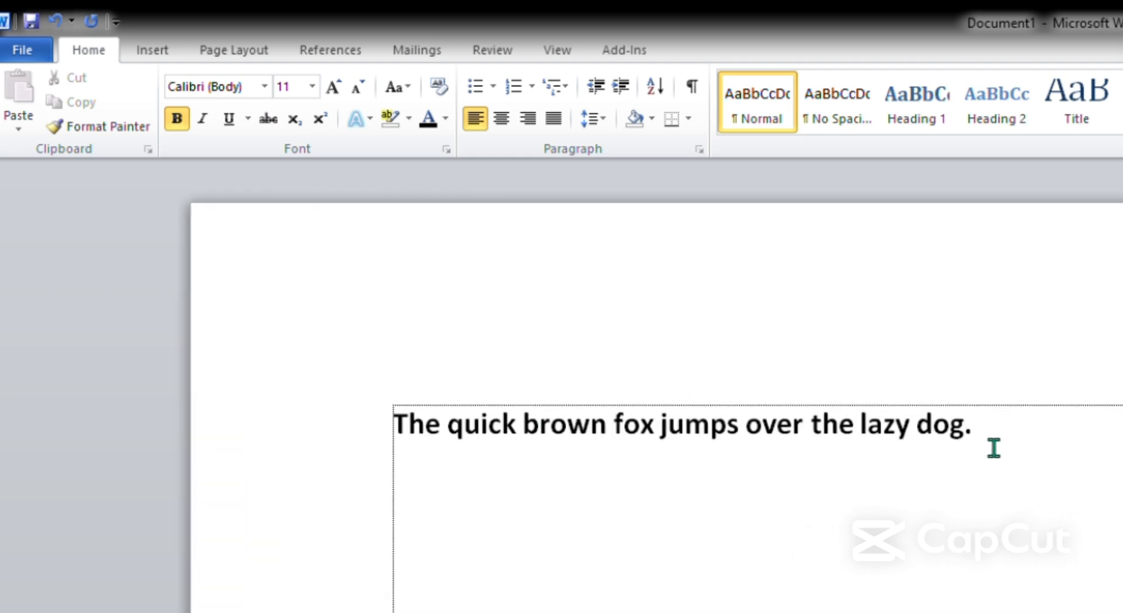
Remove the bold formatting from the sentence and italicize it instead.
{"action": "left_click_drag", "start_coordinate": [1029, 445], "coordinate": [435, 415]}
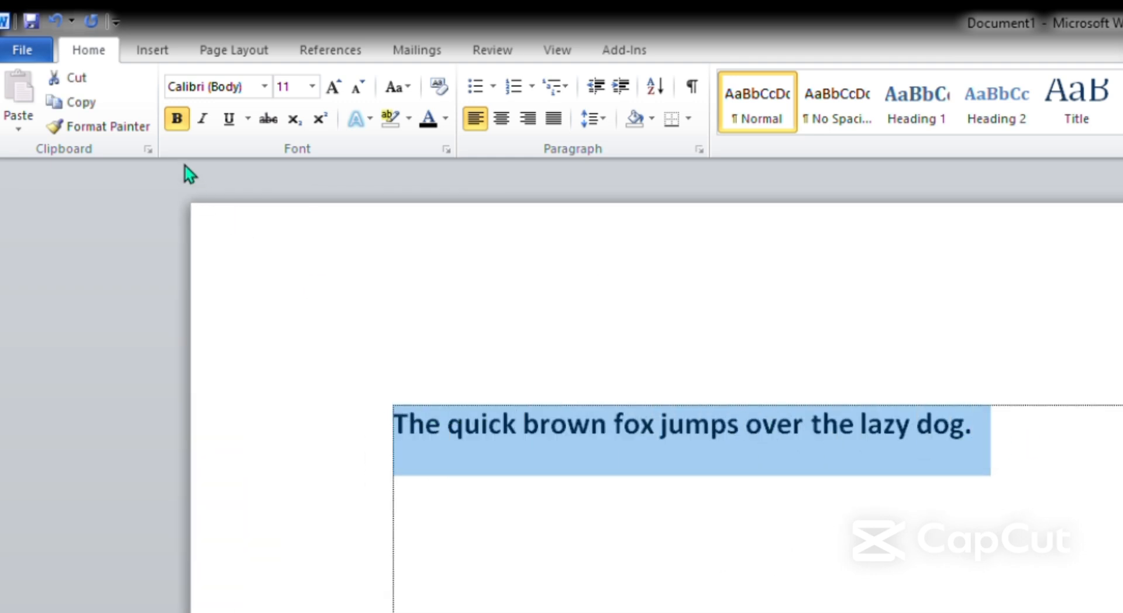
{"action": "left_click", "coordinate": [178, 123]}
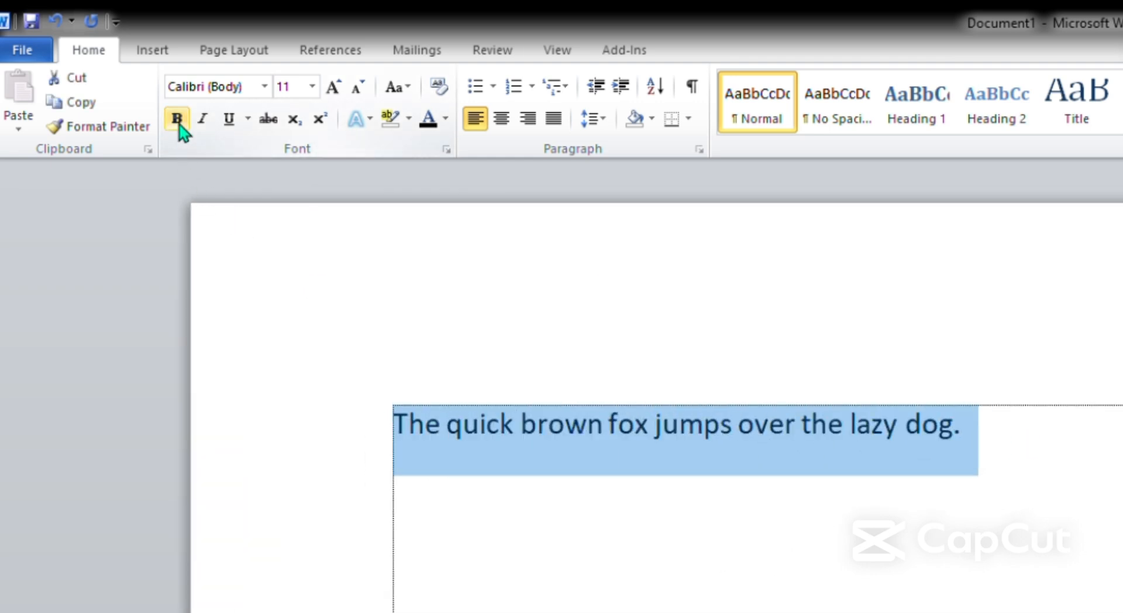
{"action": "left_click", "coordinate": [210, 120]}
{"action": "left_click", "coordinate": [947, 526]}
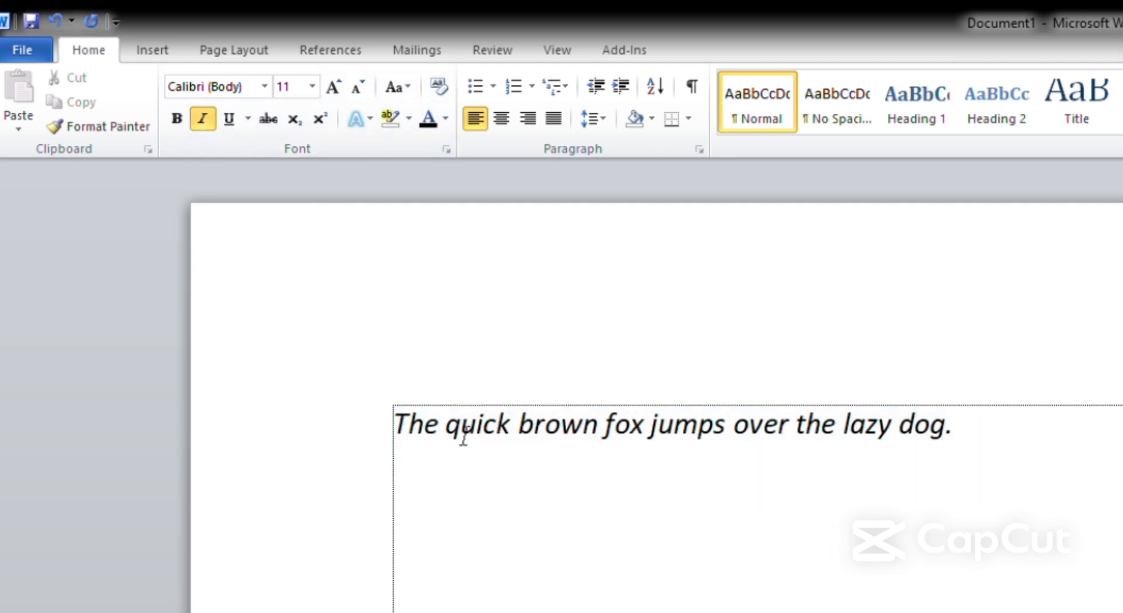
Remove the italic formatting from the whole sentence.
{"action": "left_click_drag", "start_coordinate": [954, 445], "coordinate": [451, 431]}
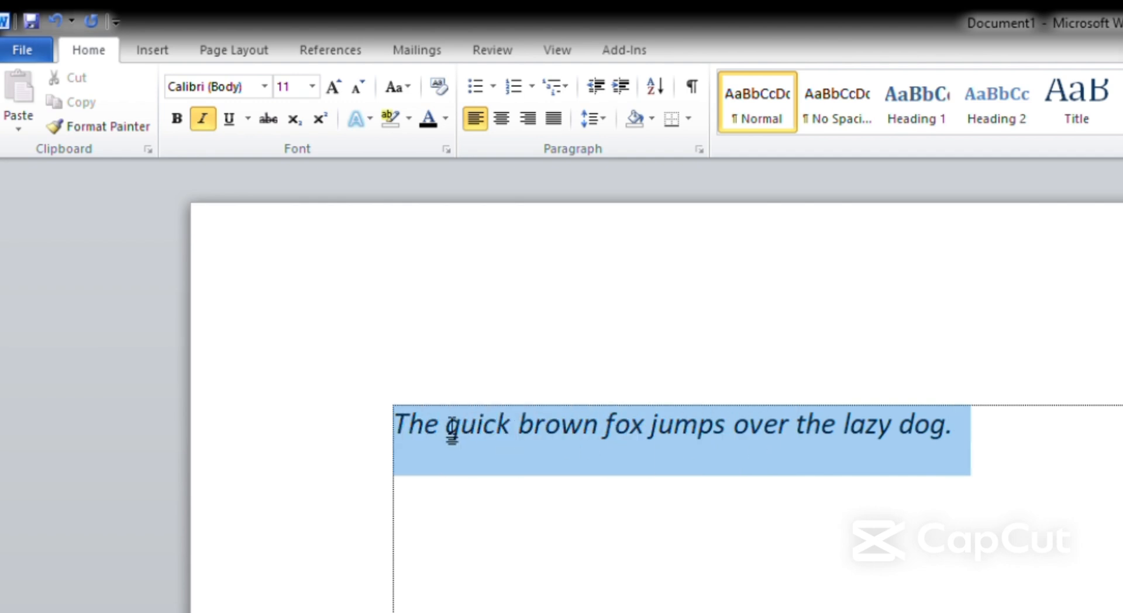
{"action": "left_click", "coordinate": [205, 120]}
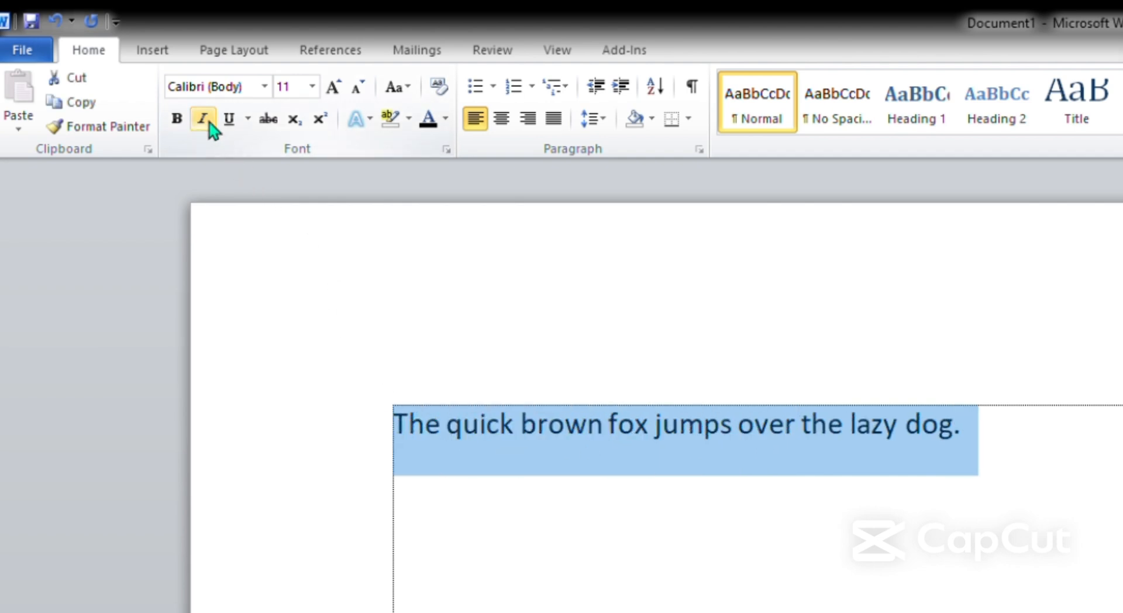
{"action": "left_click", "coordinate": [854, 423]}
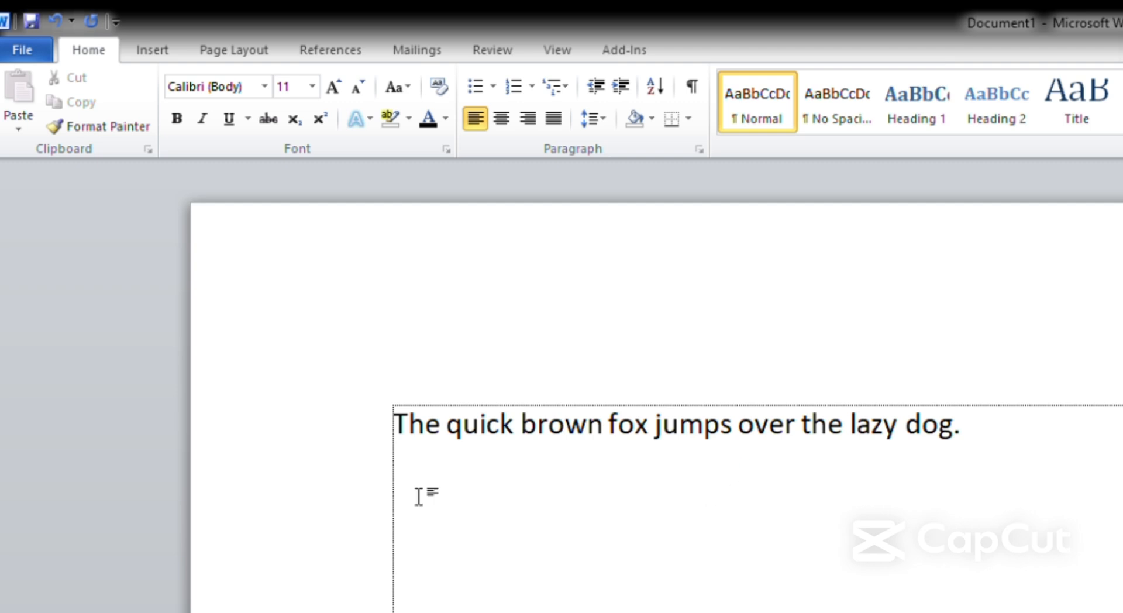
Underline the whole sentence with a wavy line.
{"action": "left_click_drag", "start_coordinate": [1050, 448], "coordinate": [405, 403]}
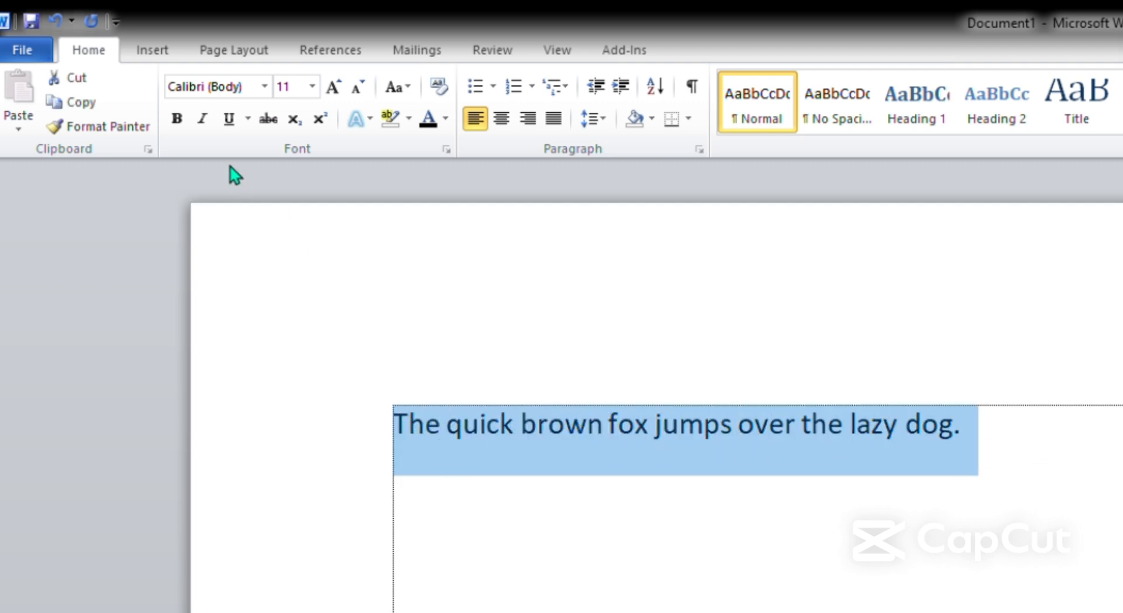
{"action": "left_click", "coordinate": [250, 120]}
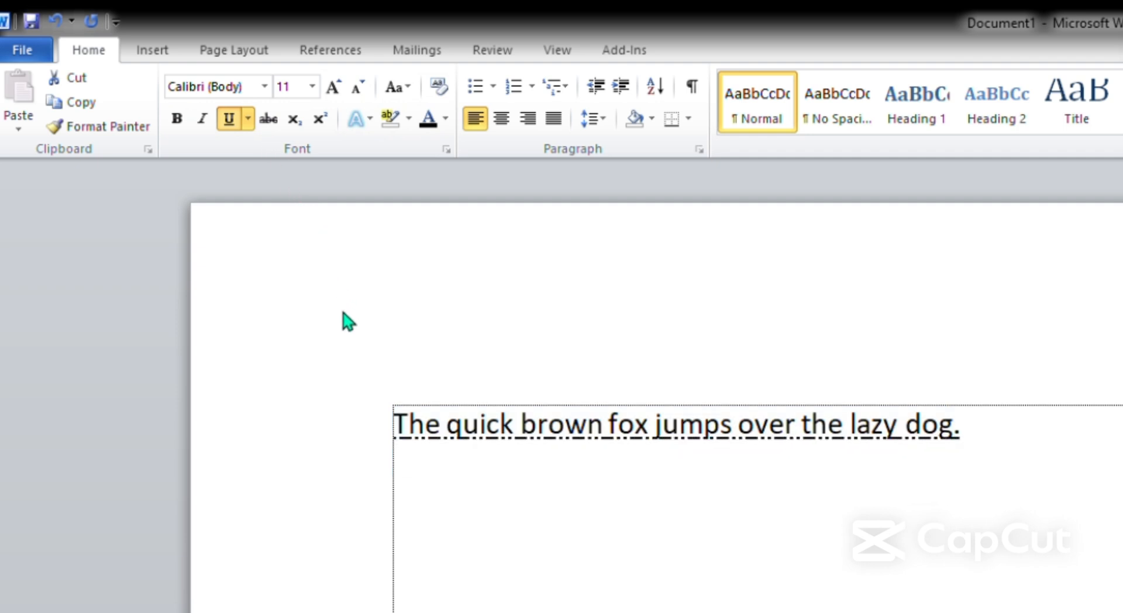
{"action": "left_click", "coordinate": [353, 351]}
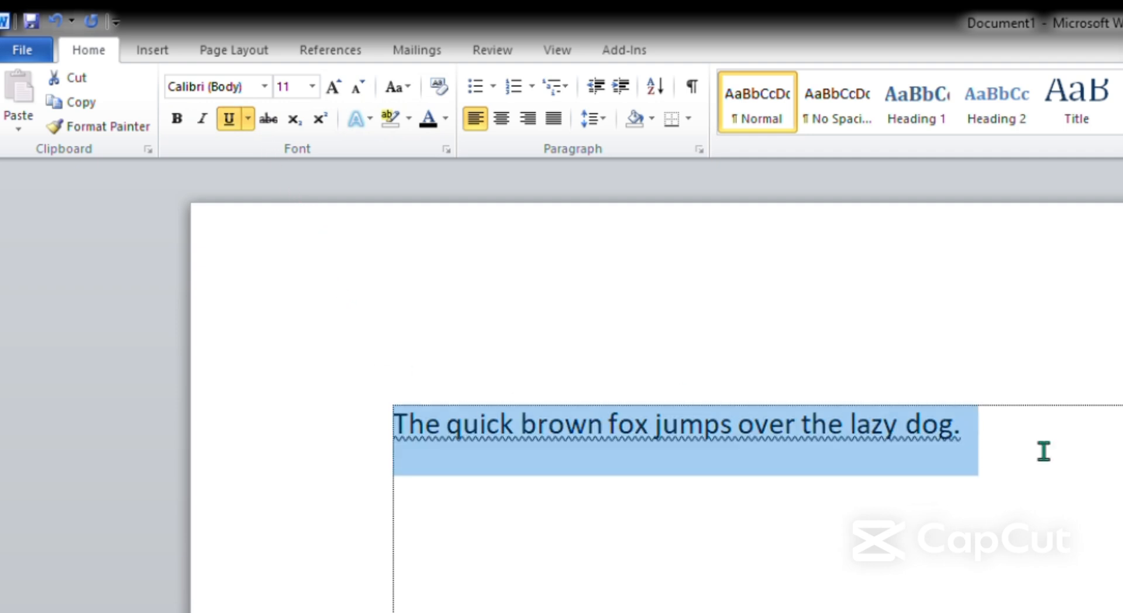
{"action": "left_click", "coordinate": [1091, 527]}
Set the colour of the sentence's wavy underline to red.
{"action": "left_click_drag", "start_coordinate": [993, 466], "coordinate": [427, 475]}
{"action": "left_click", "coordinate": [297, 363]}
{"action": "left_click", "coordinate": [494, 537]}
{"action": "left_click", "coordinate": [446, 562]}
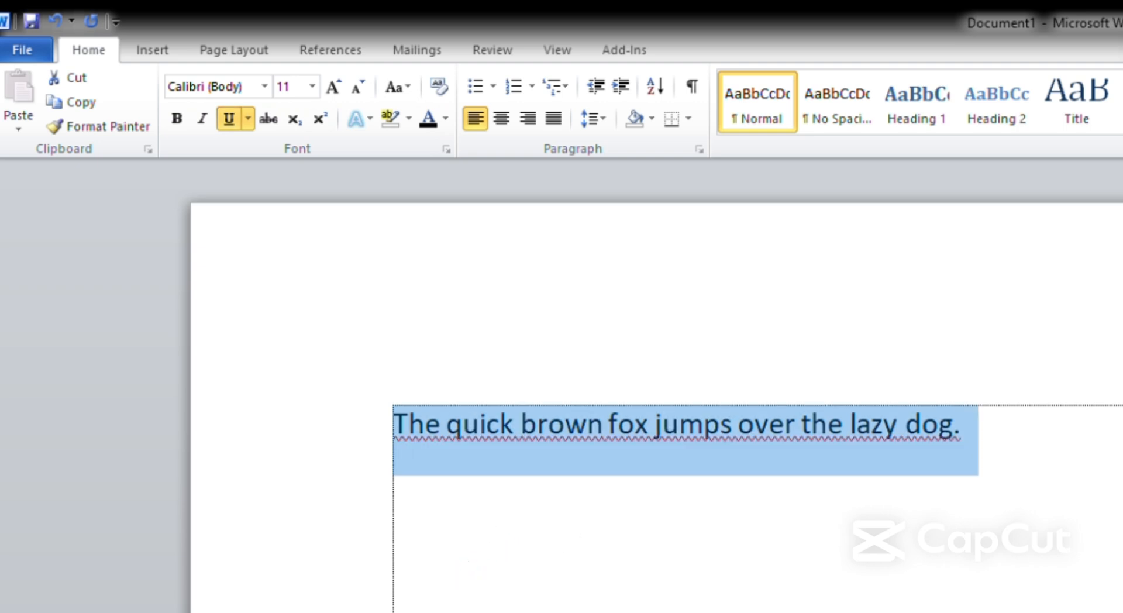
{"action": "left_click", "coordinate": [980, 486]}
Remove the underline from the whole sentence and leave it deselected.
{"action": "mouse_move", "coordinate": [1017, 481]}
{"action": "left_mouse_down"}
{"action": "mouse_move", "coordinate": [946, 474]}
{"action": "mouse_move", "coordinate": [451, 514]}
{"action": "left_mouse_up"}
{"action": "left_click", "coordinate": [233, 122]}
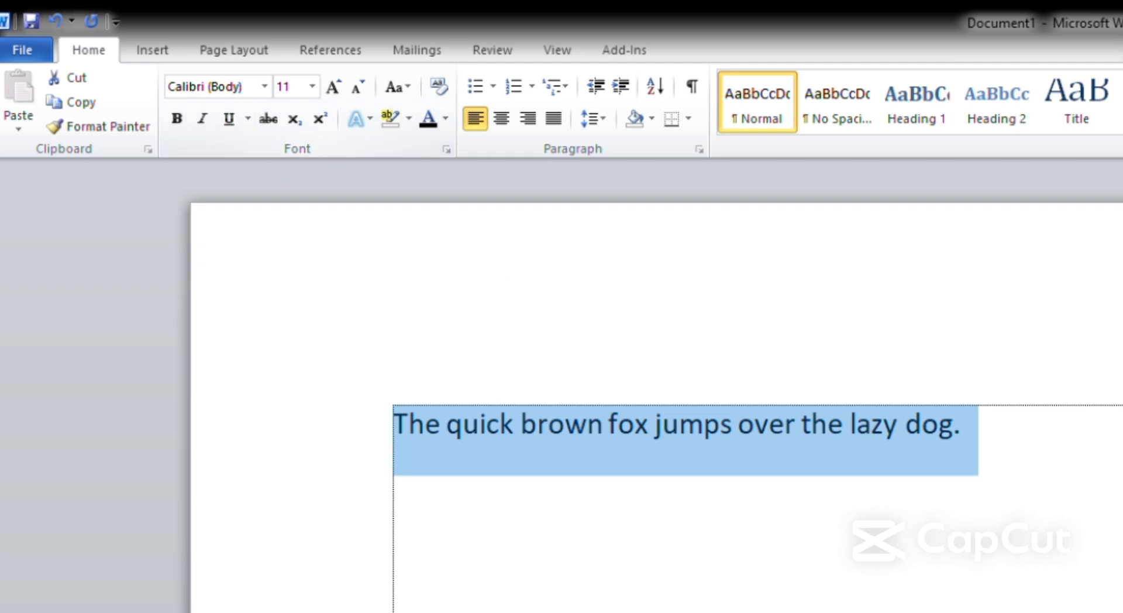
{"action": "left_click", "coordinate": [975, 442]}
{"action": "left_click_drag", "start_coordinate": [985, 458], "coordinate": [434, 431]}
{"action": "left_click", "coordinate": [996, 465]}
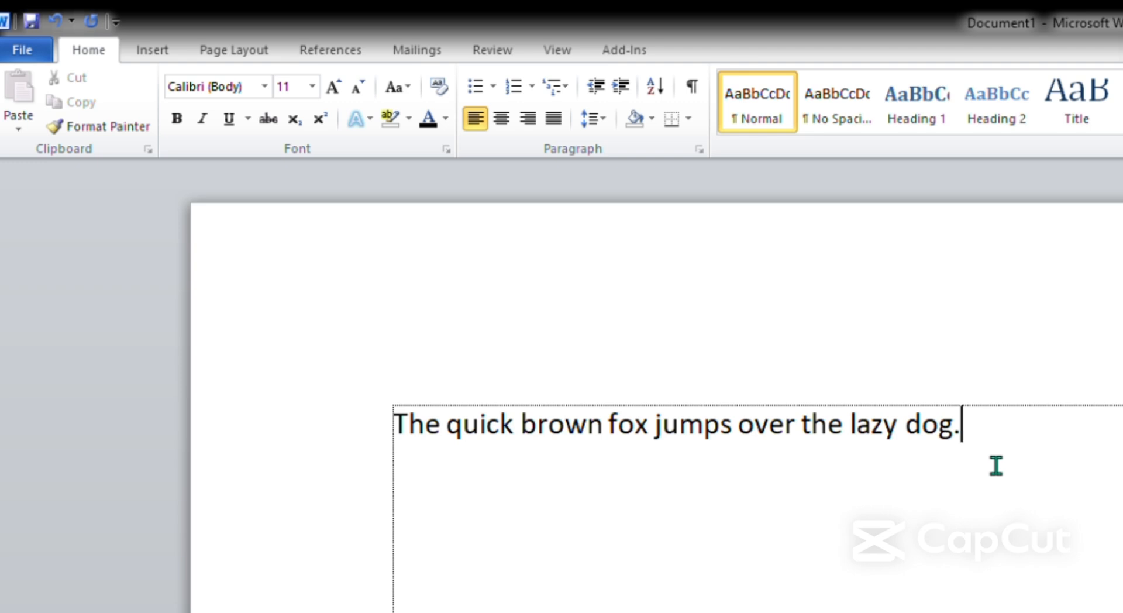
Erase the whole sample sentence and write (a+b) in its place.
{"action": "key", "text": "BackSpace"}
{"action": "key", "text": "BackSpace"}
{"action": "key", "text": "BackSpace"}
{"action": "key", "text": "BackSpace"}
{"action": "key", "text": "BackSpace"}
{"action": "key", "text": "BackSpace"}
{"action": "key", "text": "BackSpace"}
{"action": "key", "text": "BackSpace"}
{"action": "key", "text": "BackSpace"}
{"action": "key", "text": "BackSpace"}
{"action": "key", "text": "BackSpace"}
{"action": "key", "text": "BackSpace"}
{"action": "key", "text": "BackSpace"}
{"action": "key", "text": "BackSpace"}
{"action": "key", "text": "BackSpace"}
{"action": "key", "text": "BackSpace"}
{"action": "key", "text": "BackSpace"}
{"action": "key", "text": "BackSpace"}
{"action": "key", "text": "BackSpace"}
{"action": "key", "text": "BackSpace"}
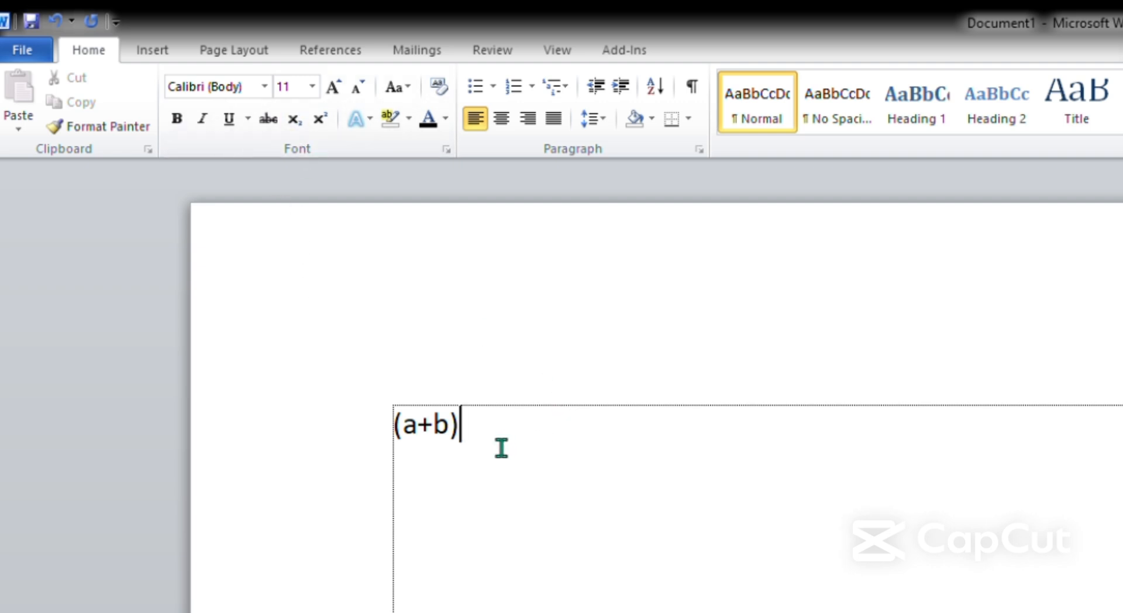
Add a 2 after (a+b) and format it as superscript.
{"action": "type", "text": "2"}
{"action": "double_click", "coordinate": [473, 445]}
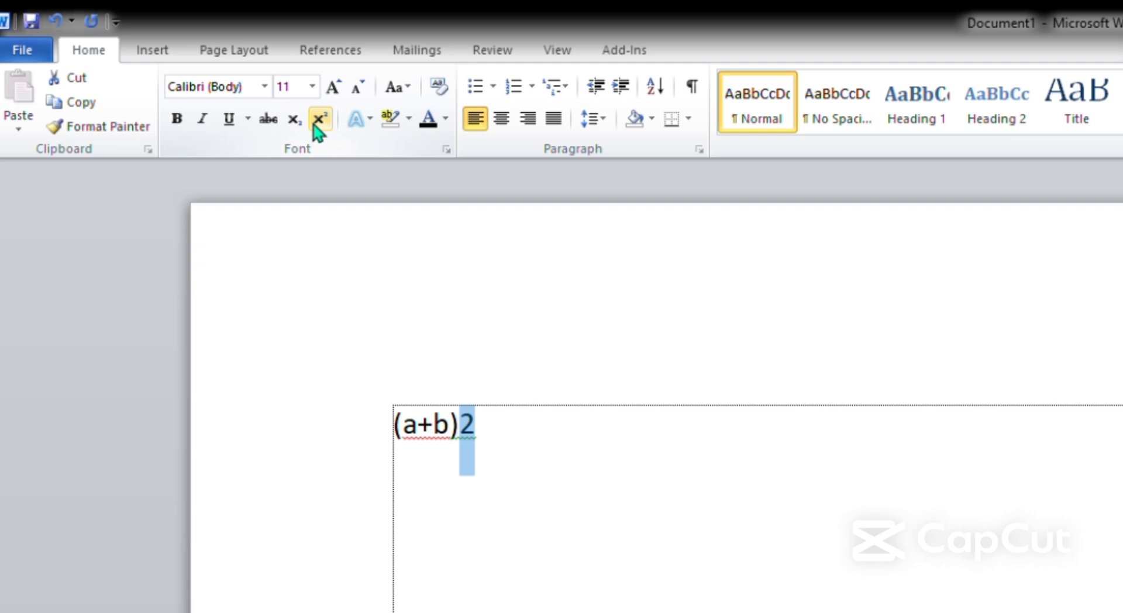
{"action": "left_click", "coordinate": [318, 120]}
{"action": "left_click", "coordinate": [547, 500]}
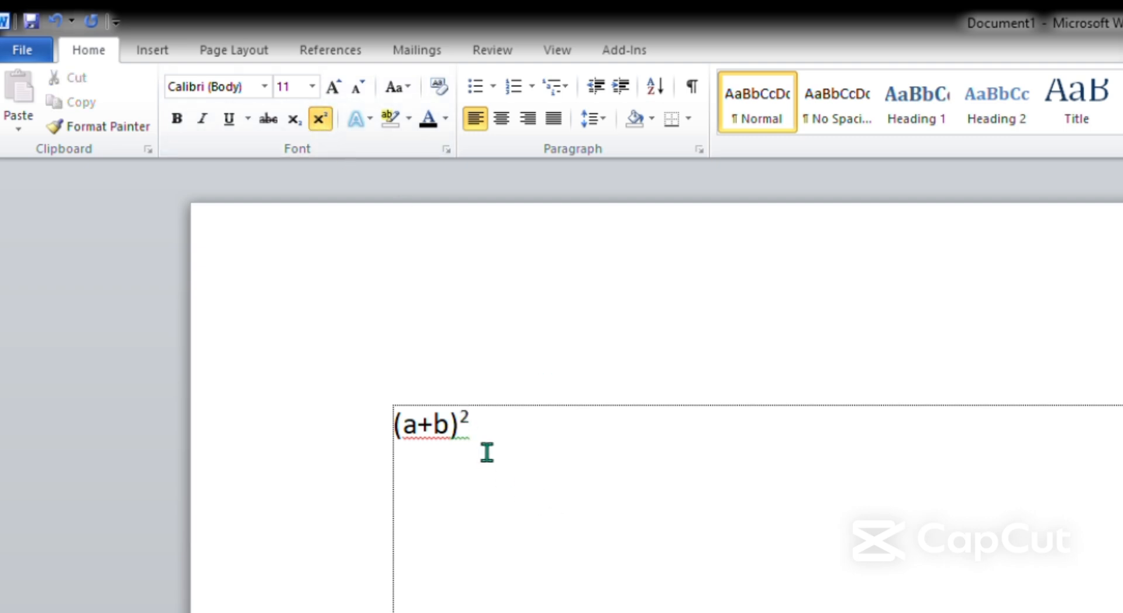
Change the 2 after (a+b) from superscript to subscript.
{"action": "left_click_drag", "start_coordinate": [500, 433], "coordinate": [466, 431]}
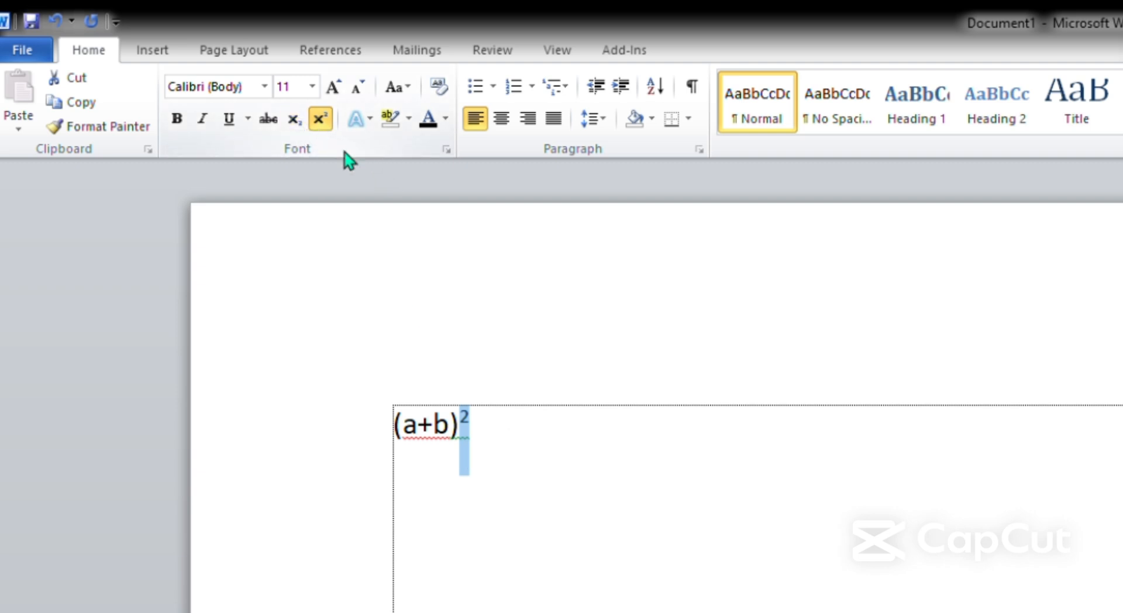
{"action": "left_click", "coordinate": [290, 124]}
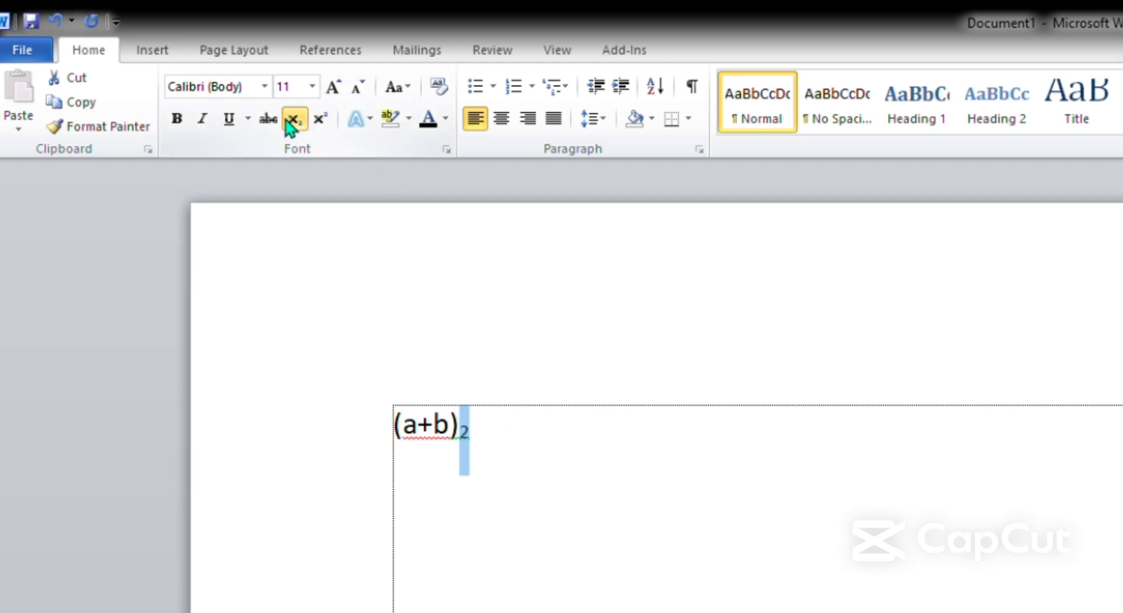
{"action": "left_click", "coordinate": [541, 434]}
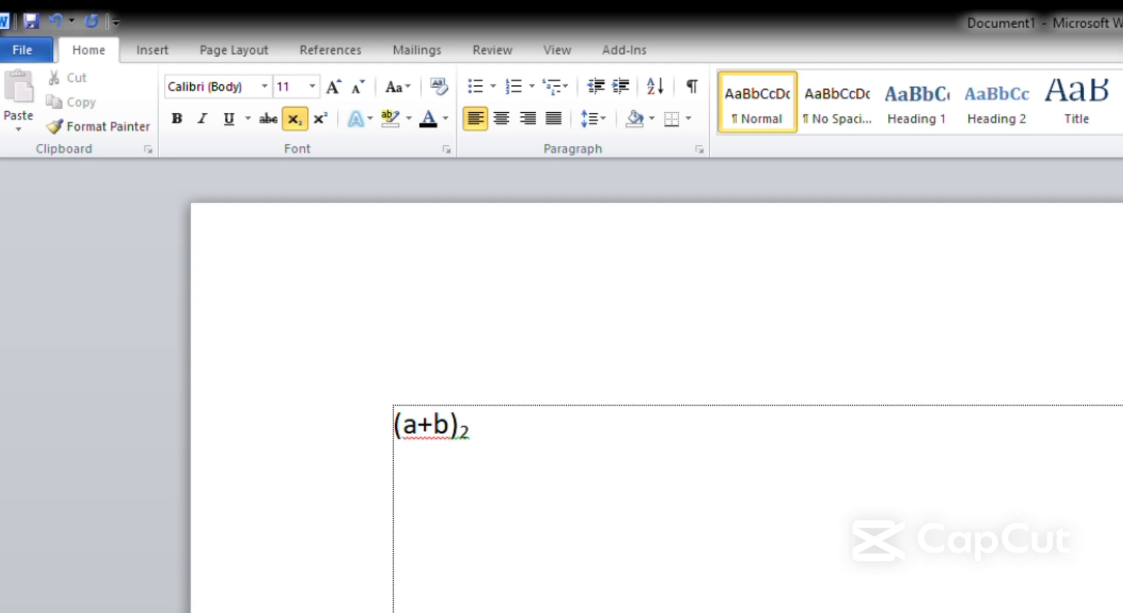
Replace the expression with "Bangladesh is a biggest country" and delete one g from "biggest".
{"action": "left_click_drag", "start_coordinate": [506, 444], "coordinate": [379, 413]}
{"action": "key", "text": "Delete"}
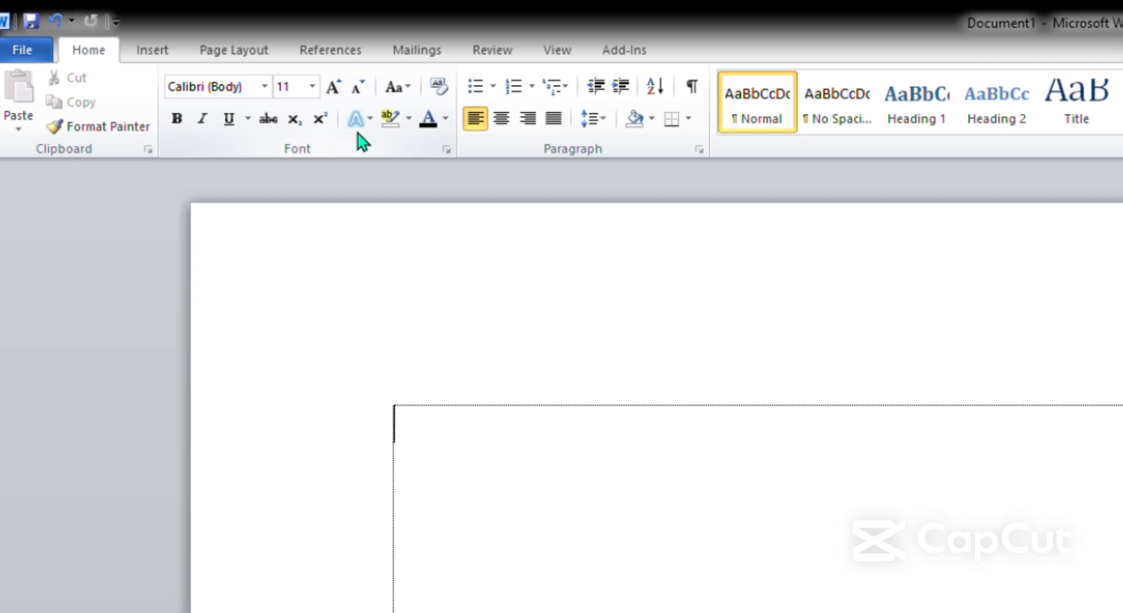
{"action": "type", "text": "bang"}
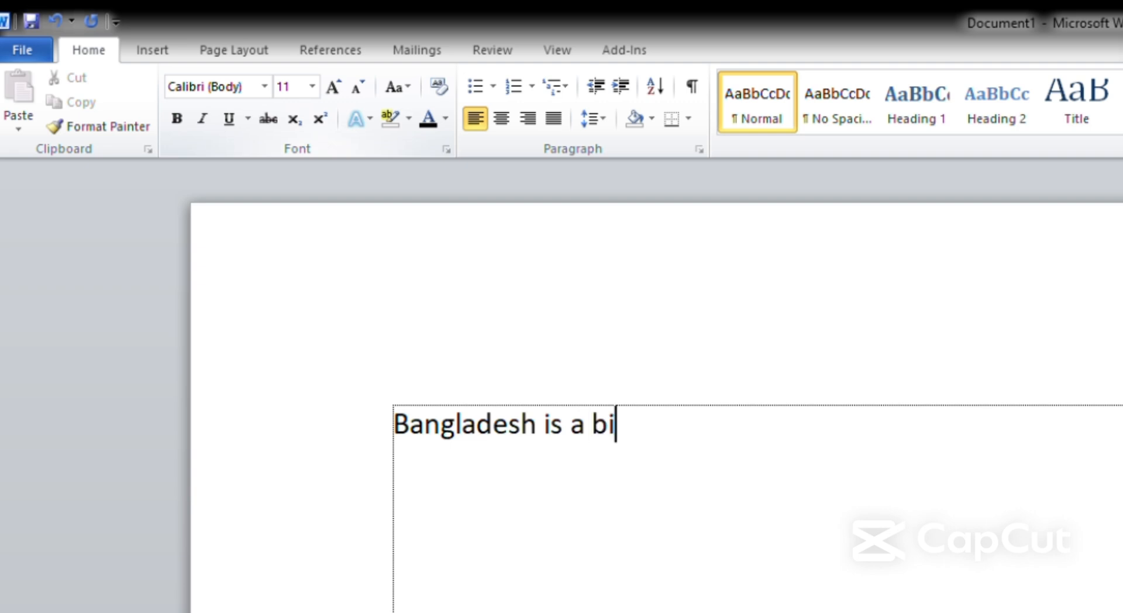
{"action": "type", "text": "ladesh is a biggest "}
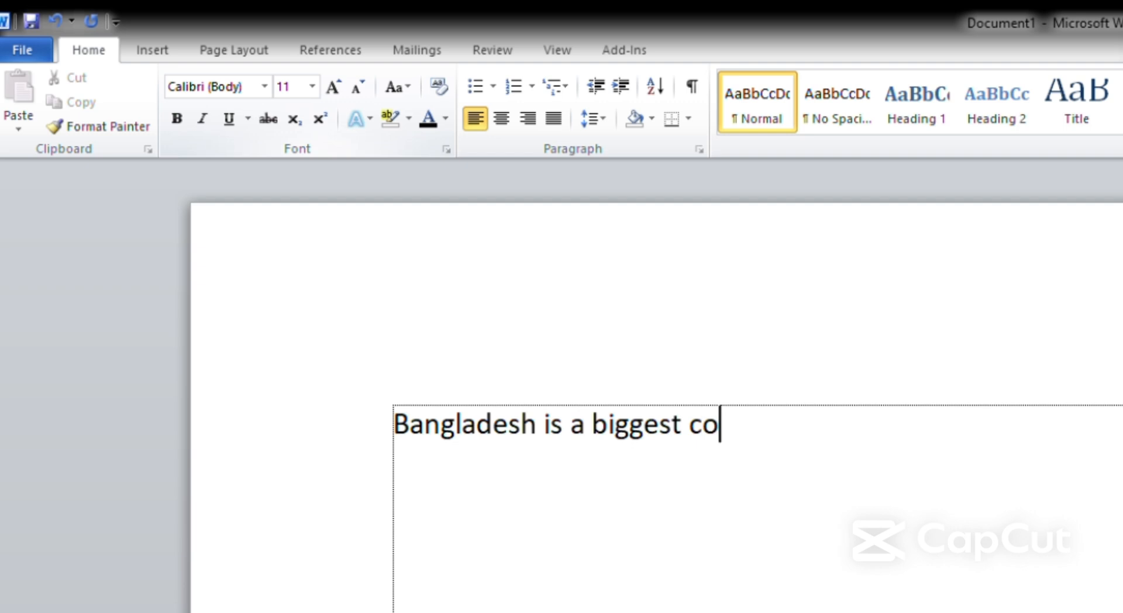
{"action": "type", "text": "country"}
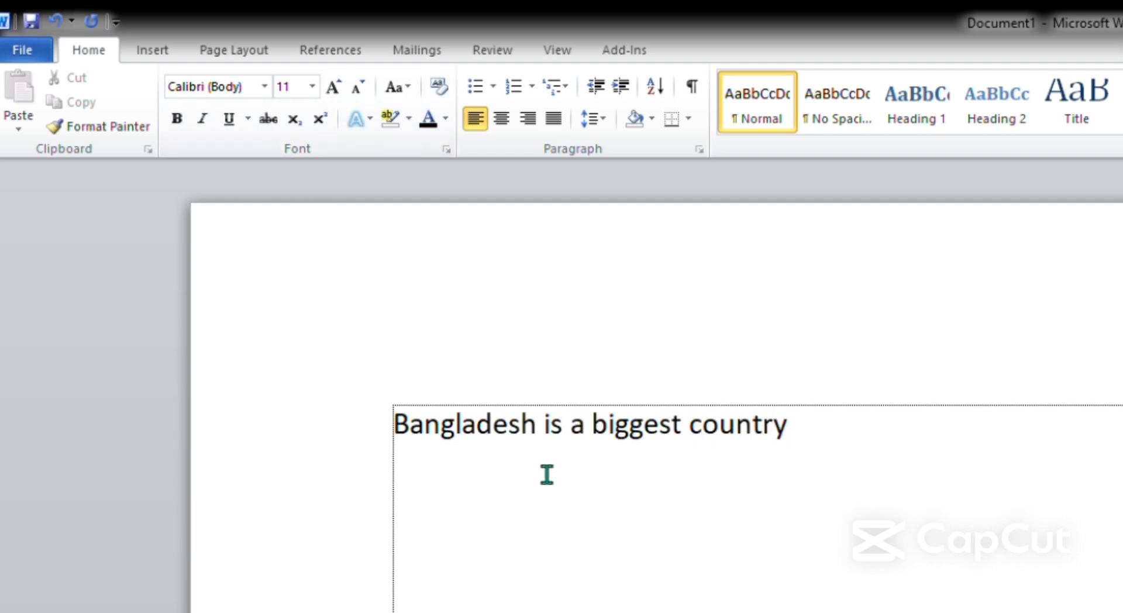
{"action": "left_click", "coordinate": [652, 444]}
{"action": "key", "text": "BackSpace"}
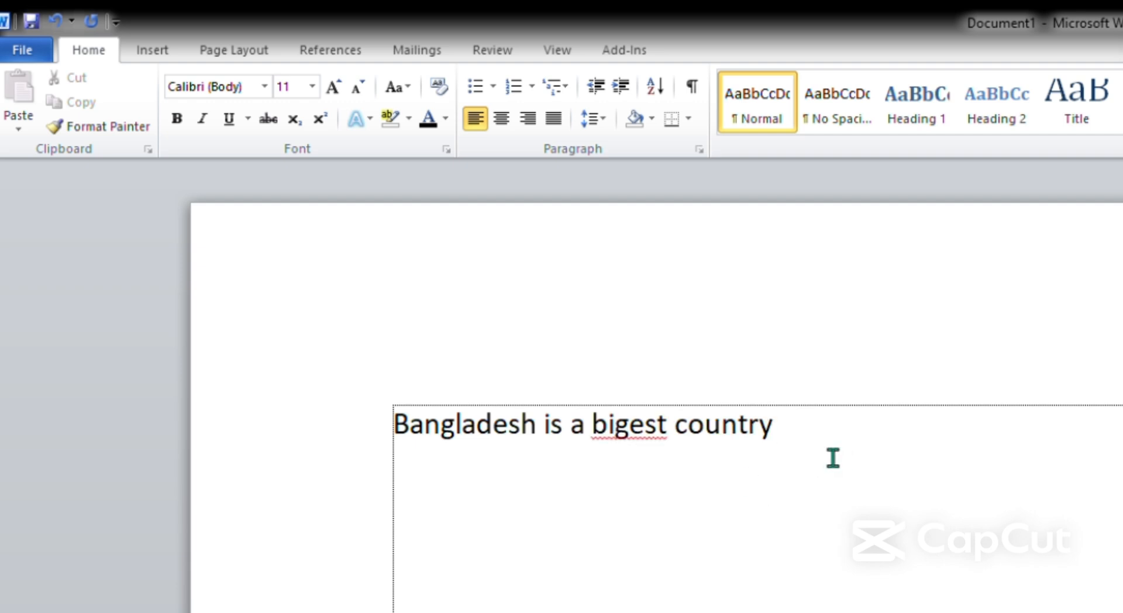
Apply a grey outlined text effect to the whole Bangladesh sentence and deselect it.
{"action": "left_click_drag", "start_coordinate": [886, 444], "coordinate": [396, 421]}
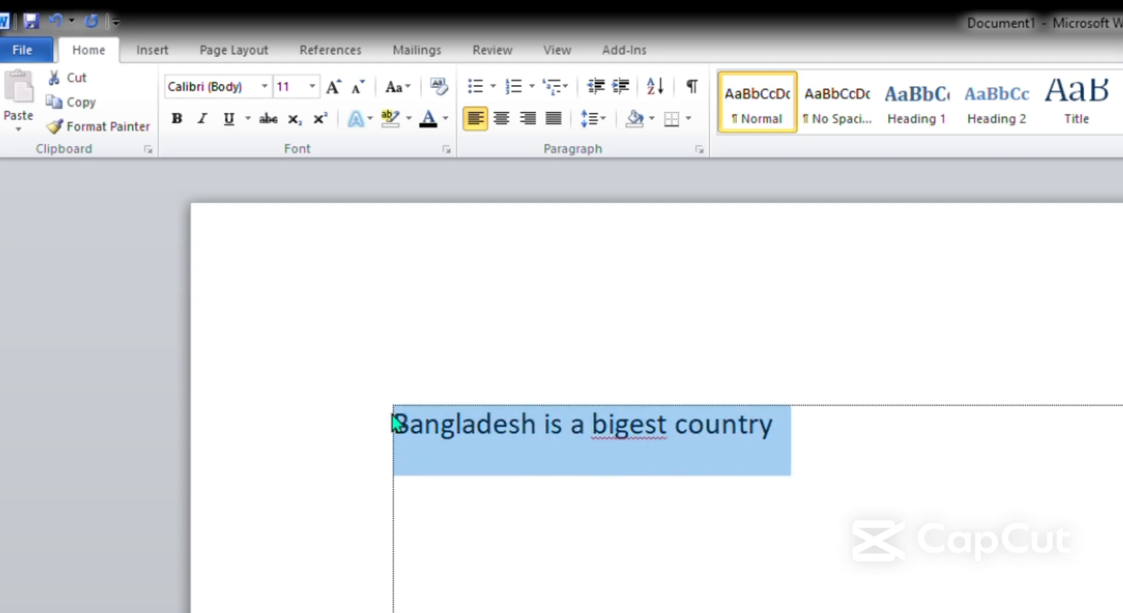
{"action": "left_click", "coordinate": [368, 127]}
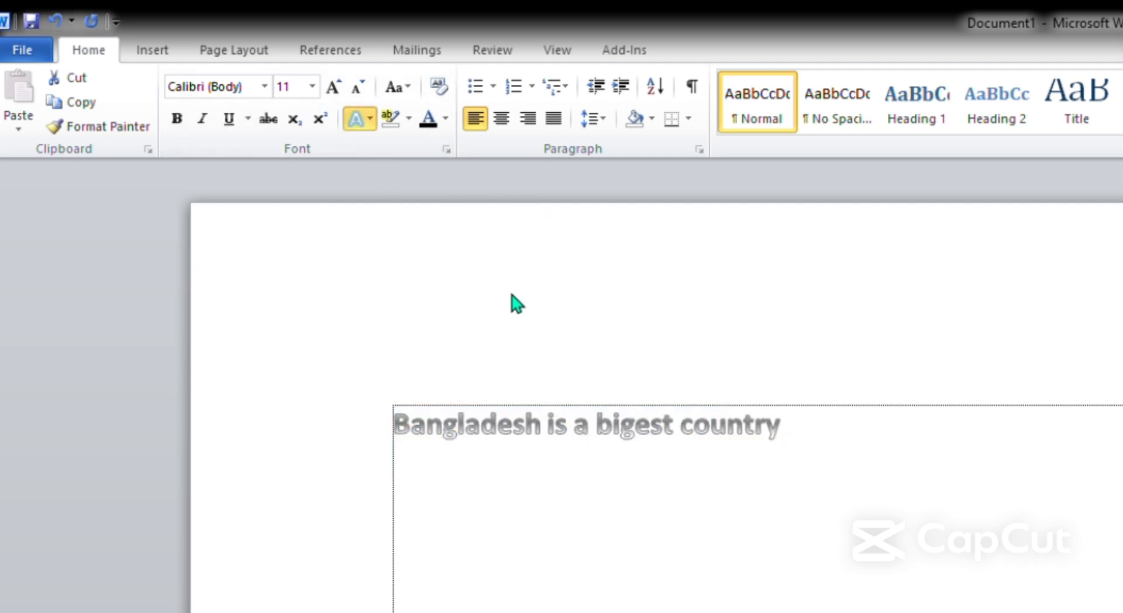
{"action": "key", "text": "ctrl+a"}
{"action": "left_click", "coordinate": [947, 481]}
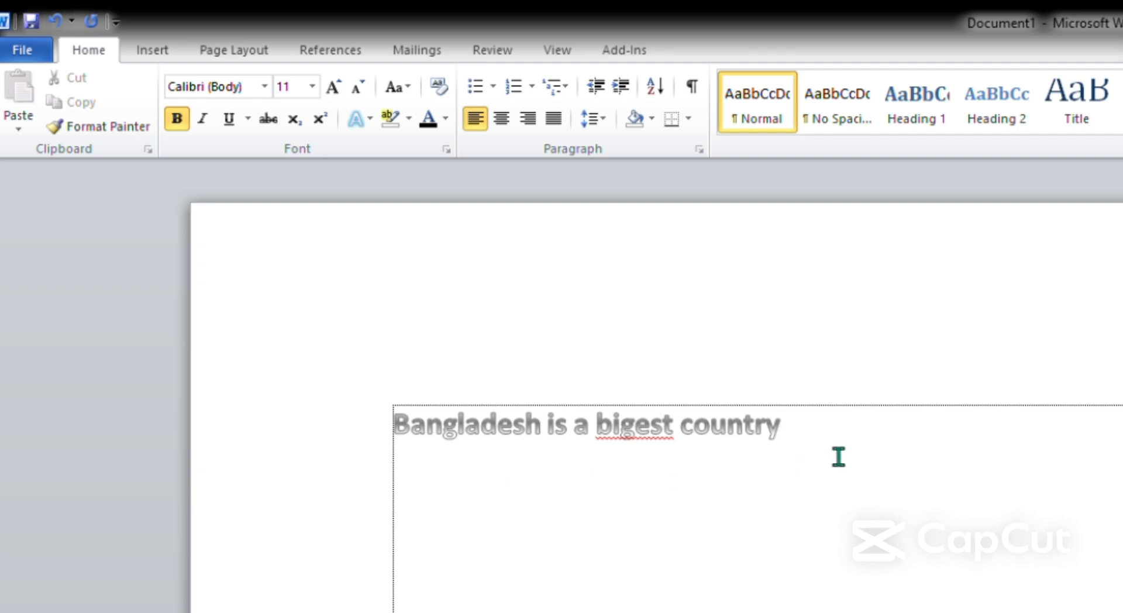
Apply a different text effect, a grey style with faded lower letter edges, to the whole Bangladesh sentence.
{"action": "left_click_drag", "start_coordinate": [928, 460], "coordinate": [428, 405]}
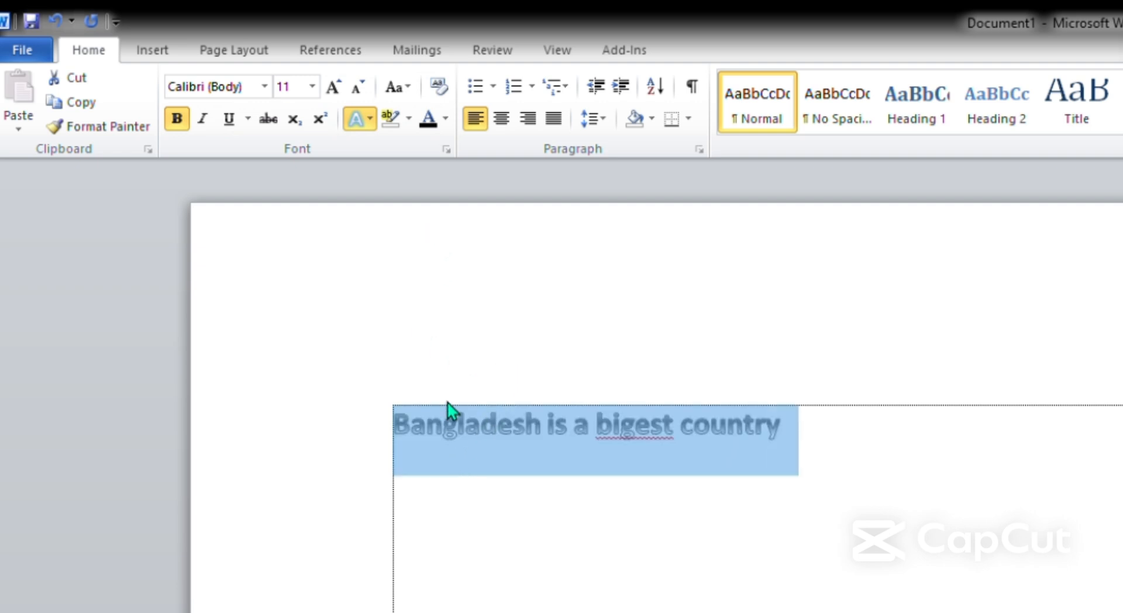
{"action": "left_click", "coordinate": [789, 583]}
{"action": "left_click_drag", "start_coordinate": [778, 440], "coordinate": [444, 454]}
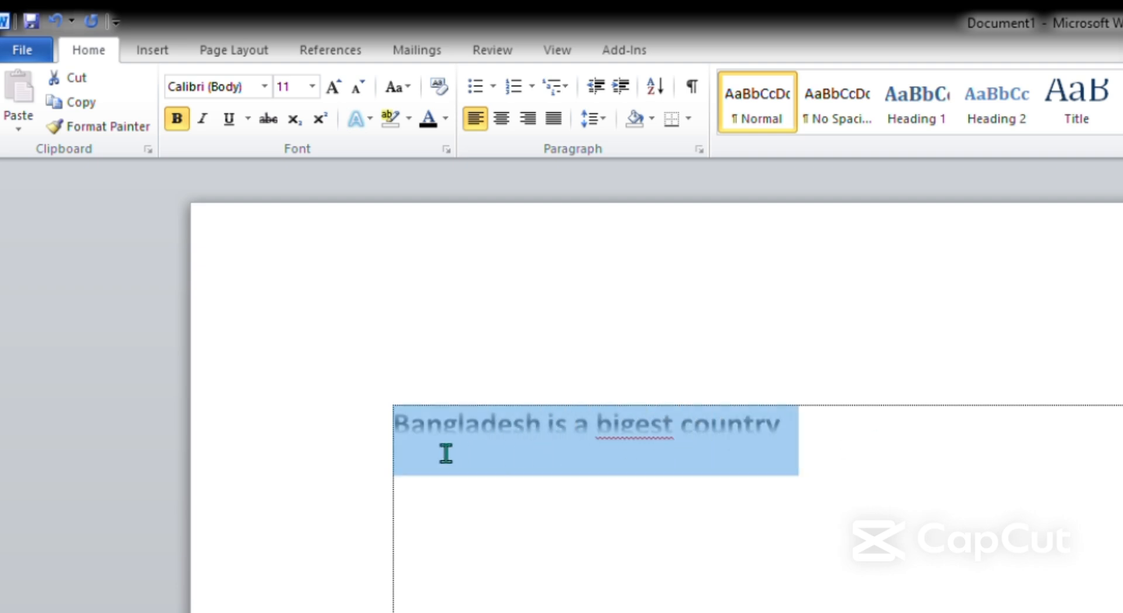
{"action": "left_click", "coordinate": [358, 123]}
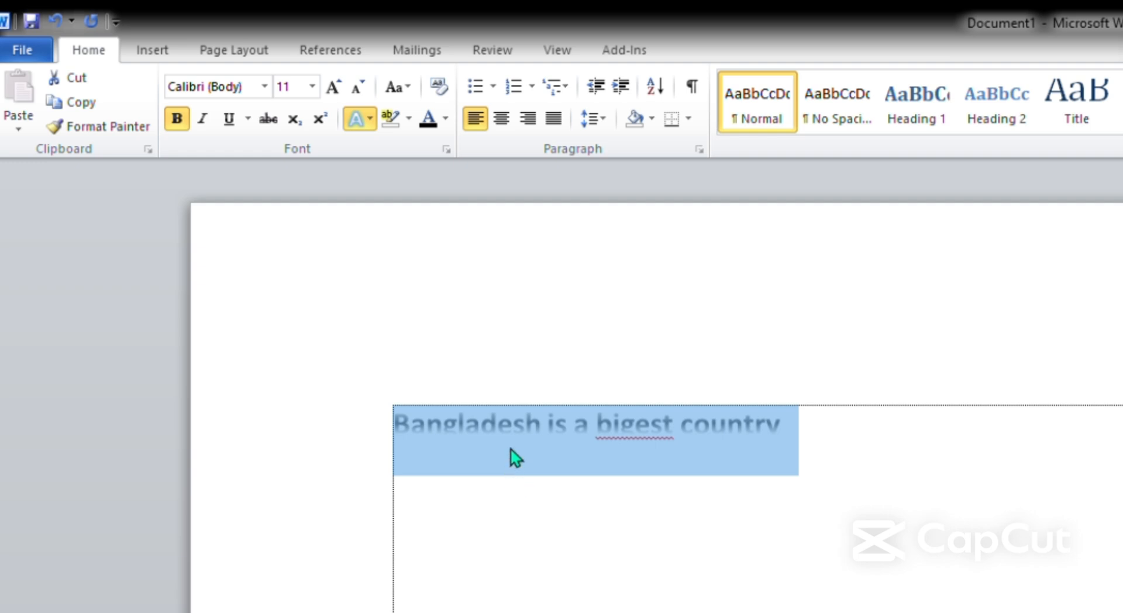
{"action": "left_click", "coordinate": [920, 514]}
{"action": "left_click", "coordinate": [883, 508]}
Add a red glow text effect to the whole Bangladesh sentence and deselect it.
{"action": "left_click_drag", "start_coordinate": [811, 454], "coordinate": [406, 428]}
{"action": "left_click", "coordinate": [355, 119]}
{"action": "left_click", "coordinate": [761, 610]}
{"action": "left_click", "coordinate": [911, 545]}
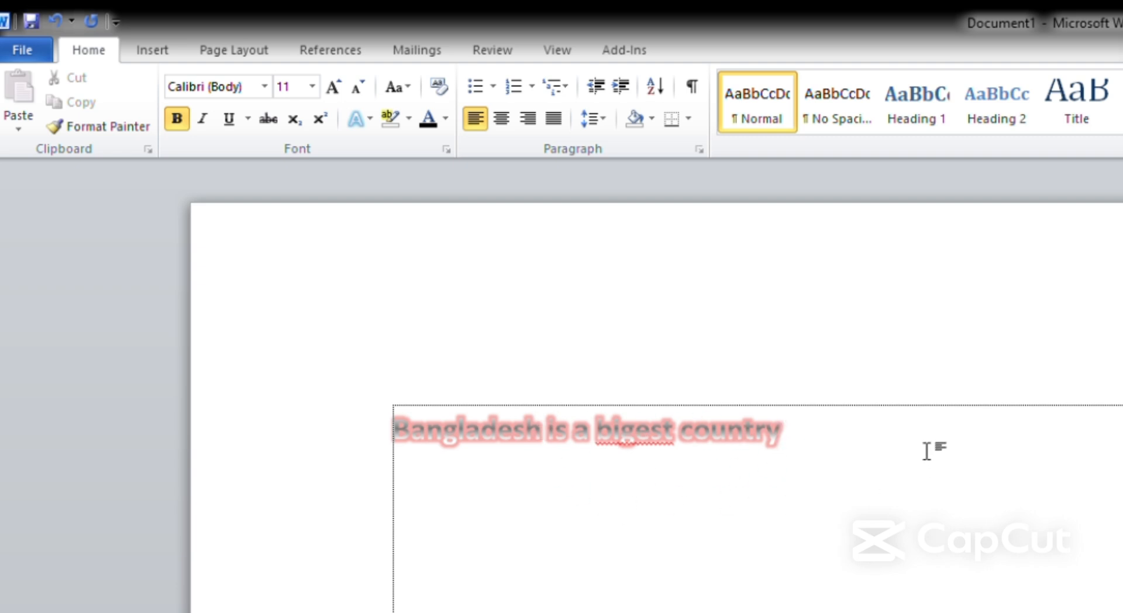
Undo the red glow and the earlier text effects and bold on the Bangladesh sentence, and deselect it.
{"action": "left_click", "coordinate": [57, 21]}
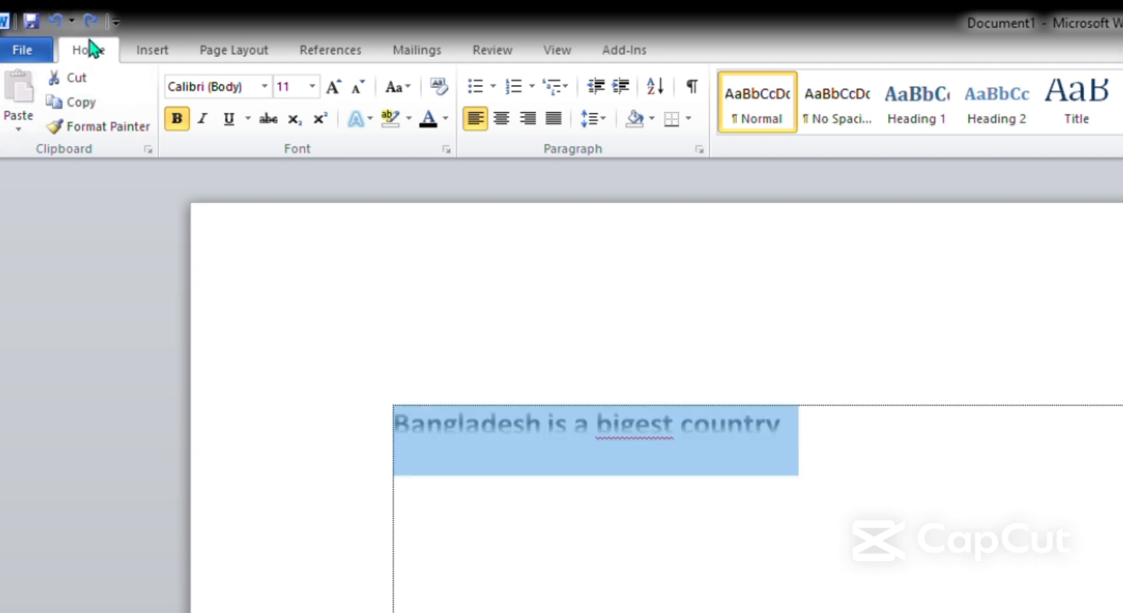
{"action": "left_click", "coordinate": [55, 23]}
{"action": "left_click", "coordinate": [55, 23]}
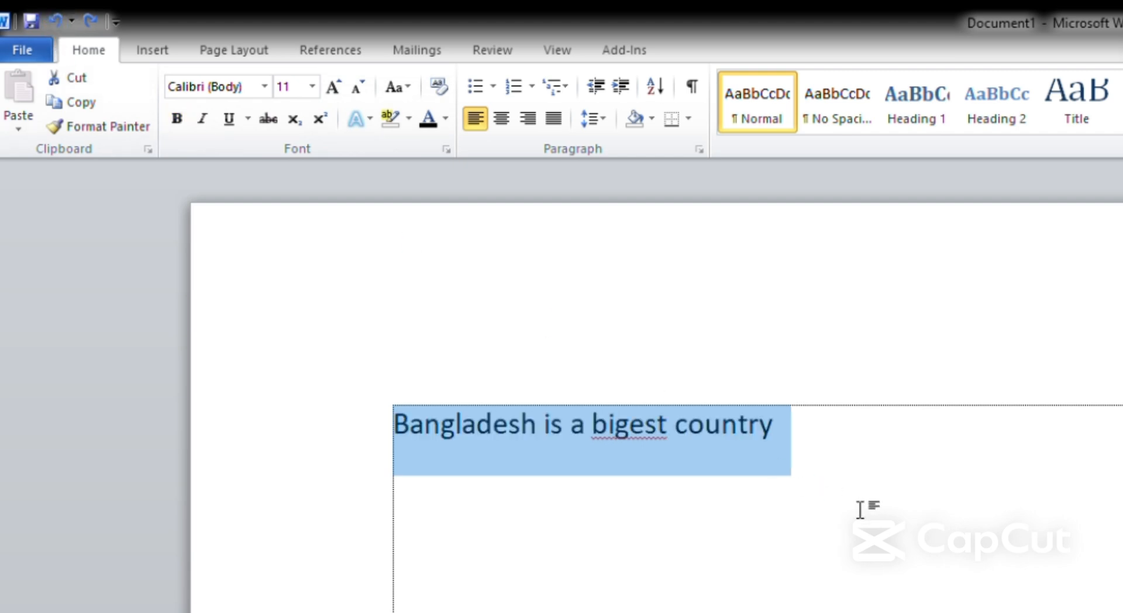
{"action": "left_click", "coordinate": [910, 491]}
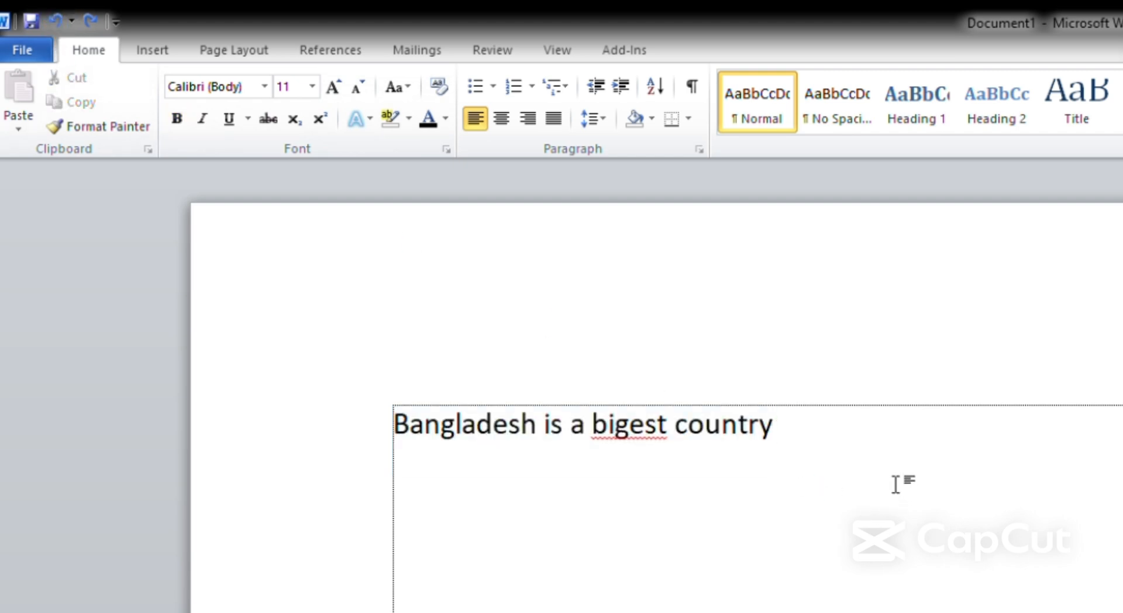
Apply an orange glow text effect to the plain Bangladesh sentence and deselect it.
{"action": "left_click_drag", "start_coordinate": [782, 438], "coordinate": [415, 427]}
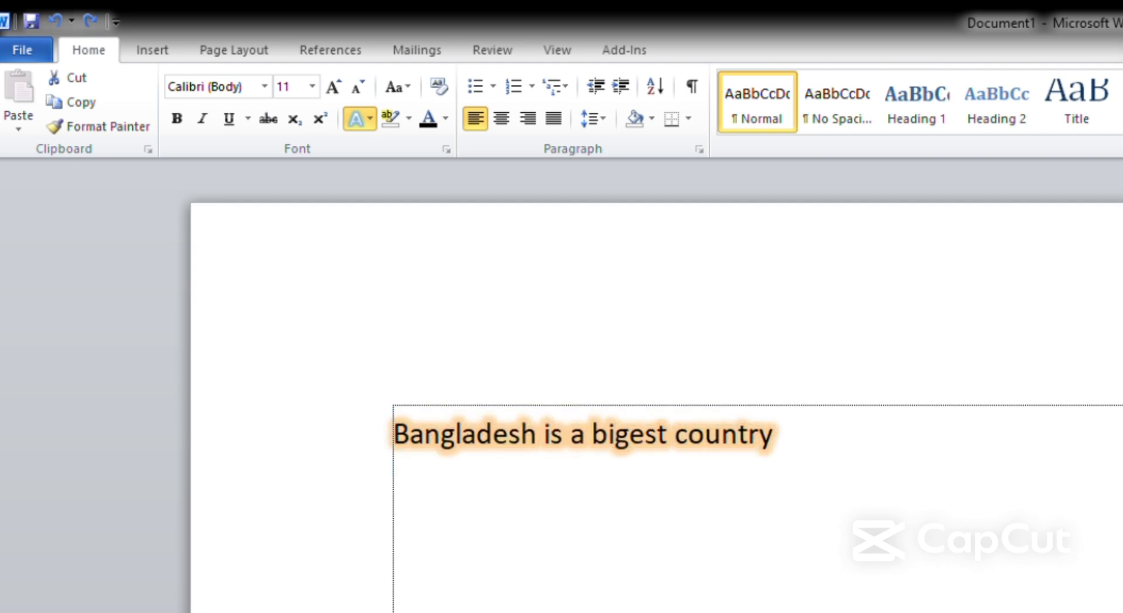
{"action": "left_click", "coordinate": [842, 491]}
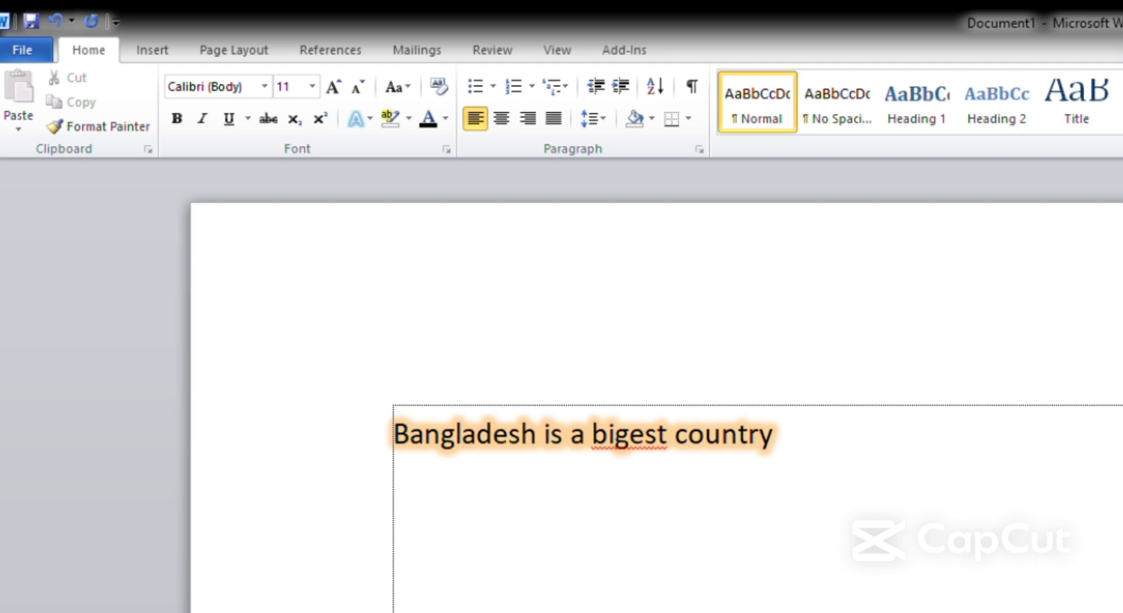
{"action": "scroll", "coordinate": [627, 405], "scroll_direction": "up", "scroll_amount": 2}
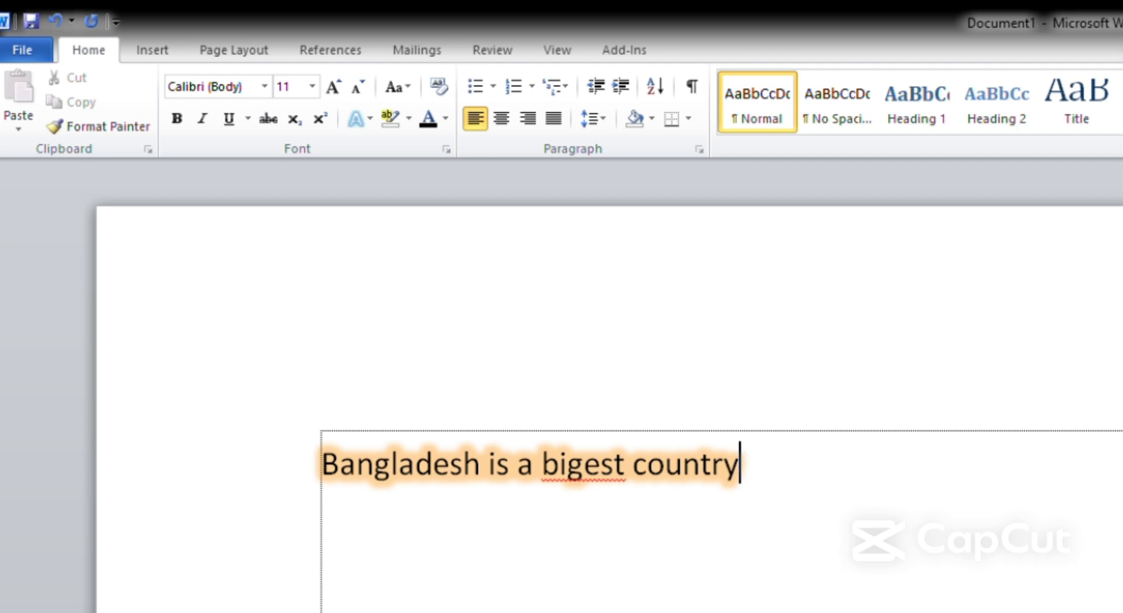
{"action": "left_click_drag", "start_coordinate": [781, 487], "coordinate": [315, 475]}
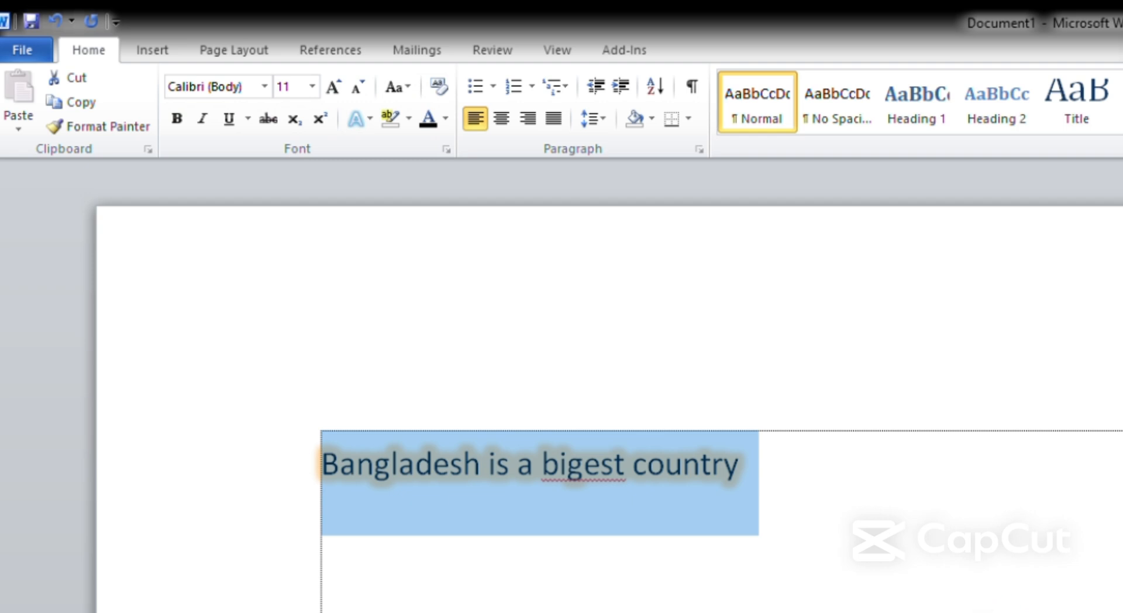
{"action": "left_click", "coordinate": [845, 543]}
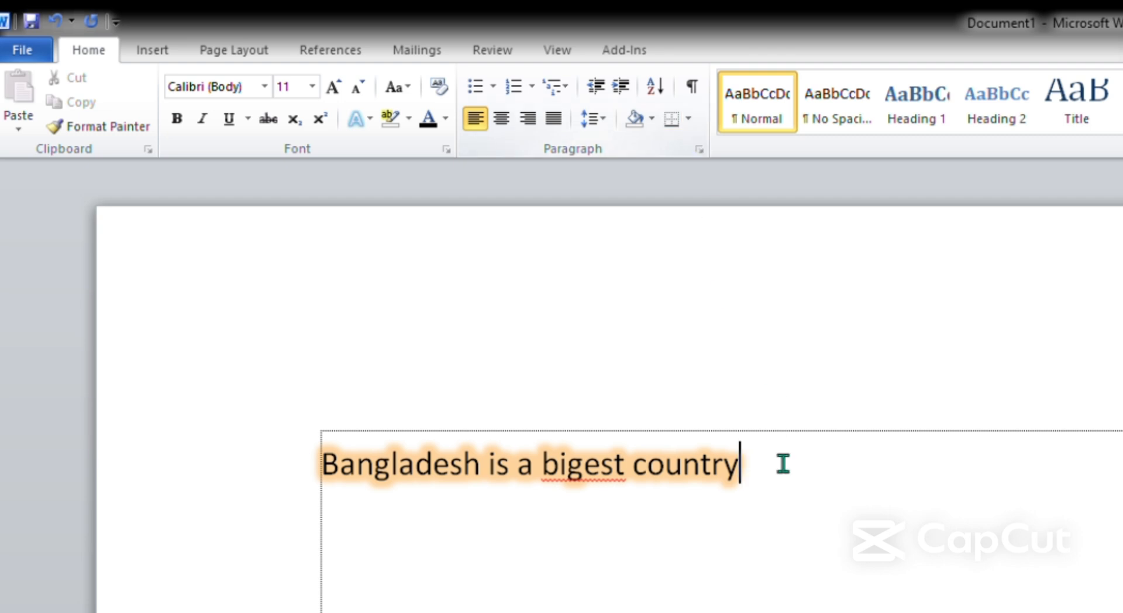
{"action": "key", "text": "ctrl+a"}
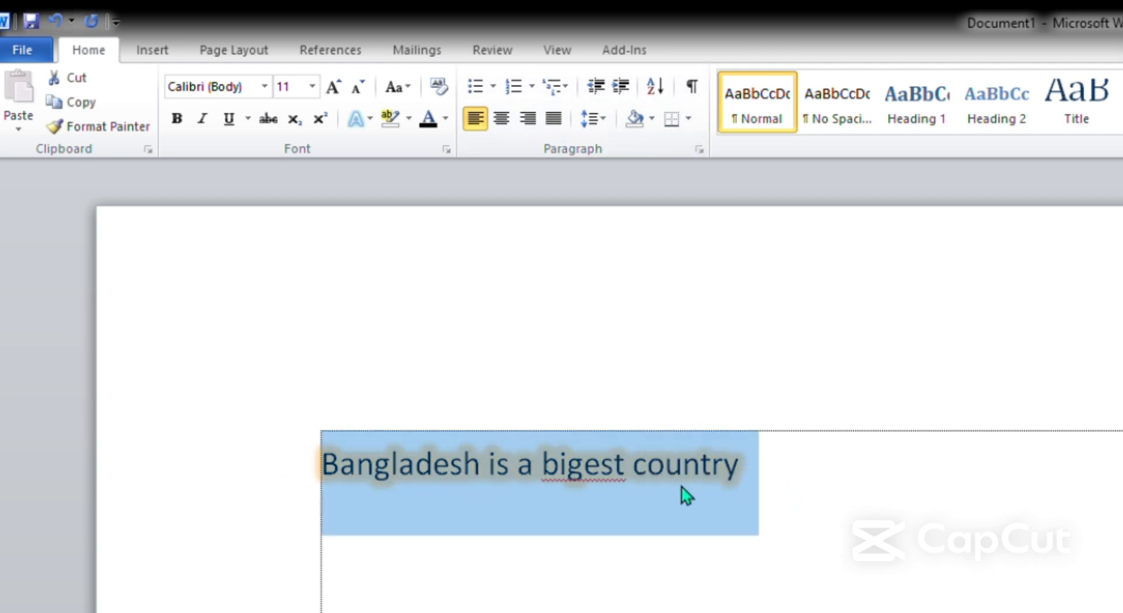
{"action": "left_click", "coordinate": [866, 488]}
Copy the glowing Bangladesh sentence and paste it three times on new lines beneath the original.
{"action": "key", "text": "ctrl+a"}
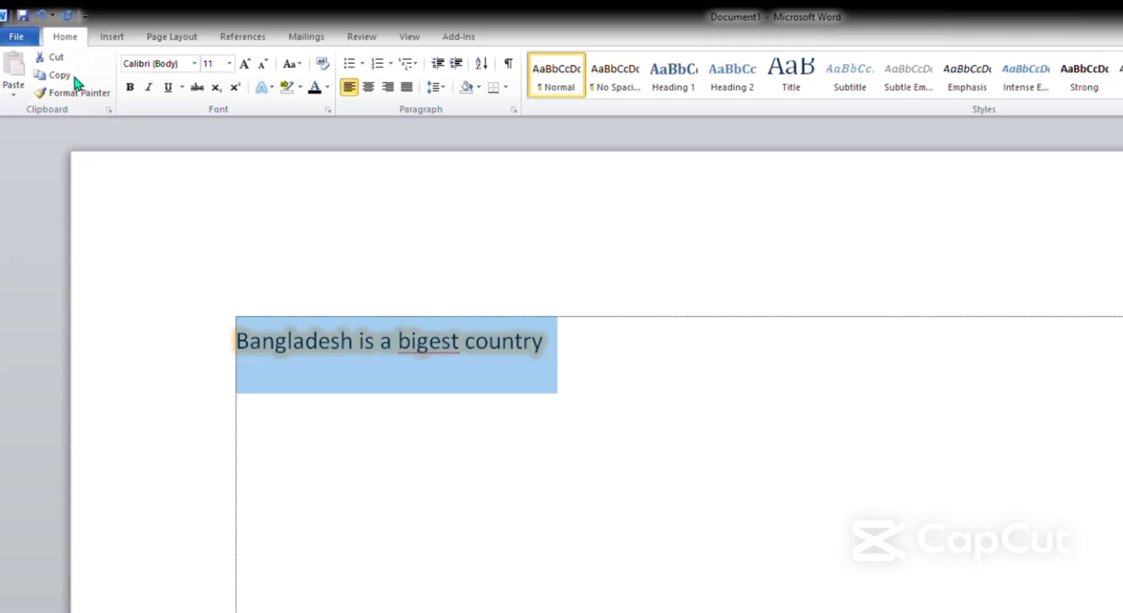
{"action": "left_click", "coordinate": [91, 106]}
{"action": "left_click", "coordinate": [298, 442]}
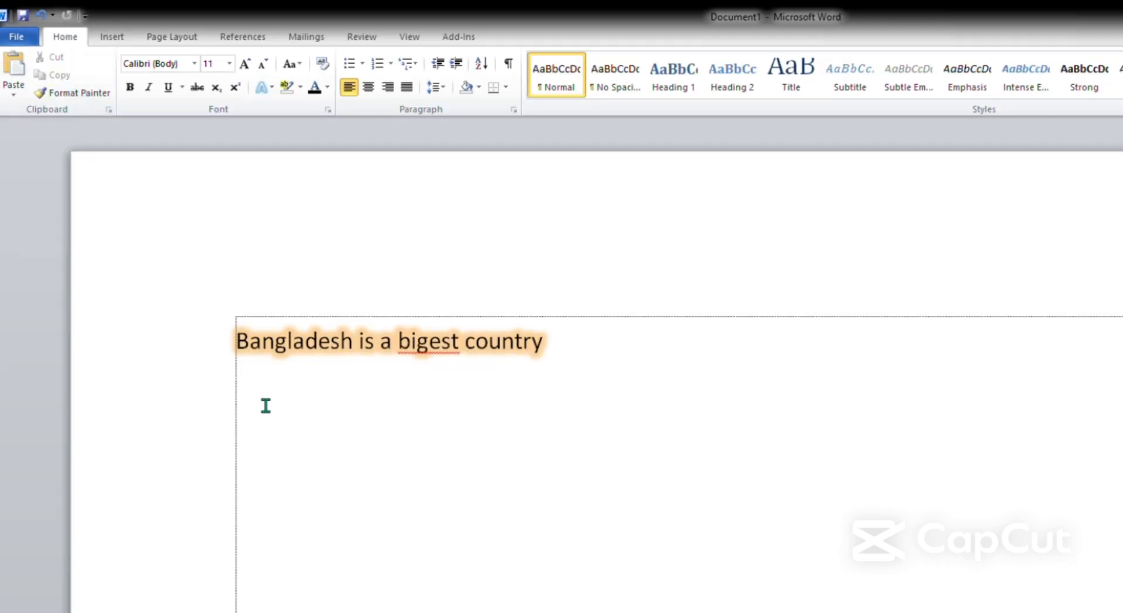
{"action": "left_click", "coordinate": [264, 402]}
{"action": "double_click", "coordinate": [263, 421]}
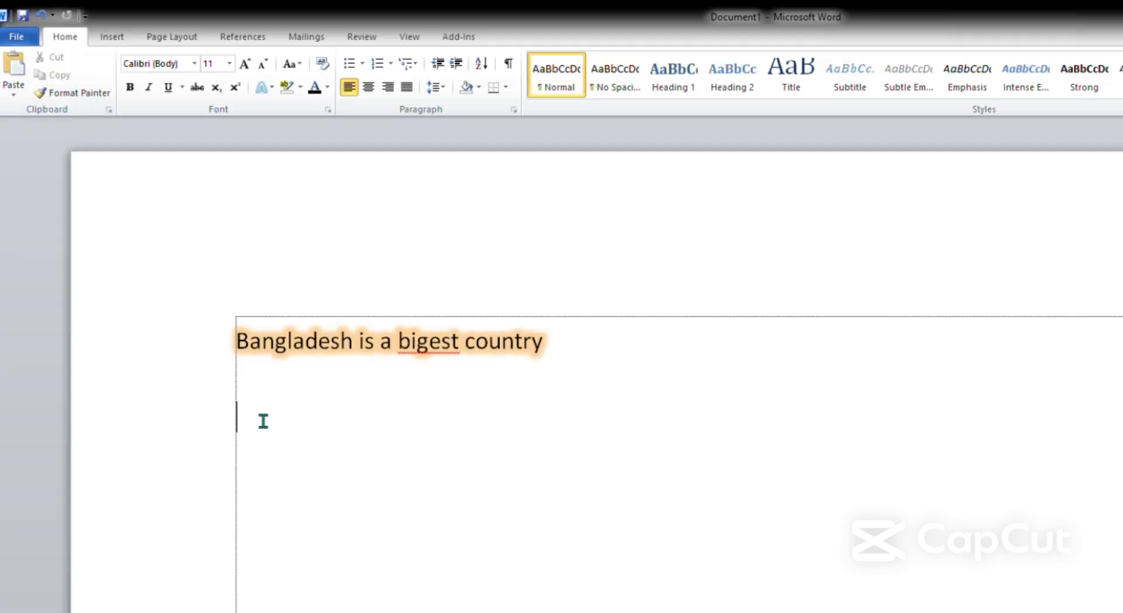
{"action": "left_click", "coordinate": [3, 69]}
{"action": "left_click", "coordinate": [3, 69]}
{"action": "left_click", "coordinate": [3, 69]}
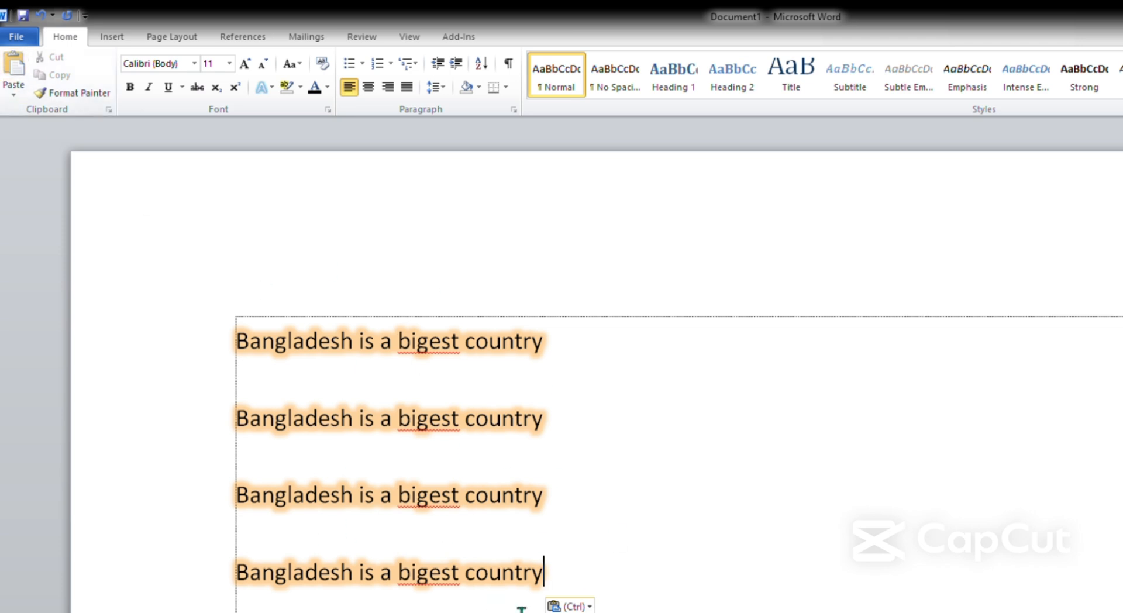
Format the four sentences as a bulleted list with hollow circles and remove the bullets again.
{"action": "left_click_drag", "start_coordinate": [544, 576], "coordinate": [253, 361]}
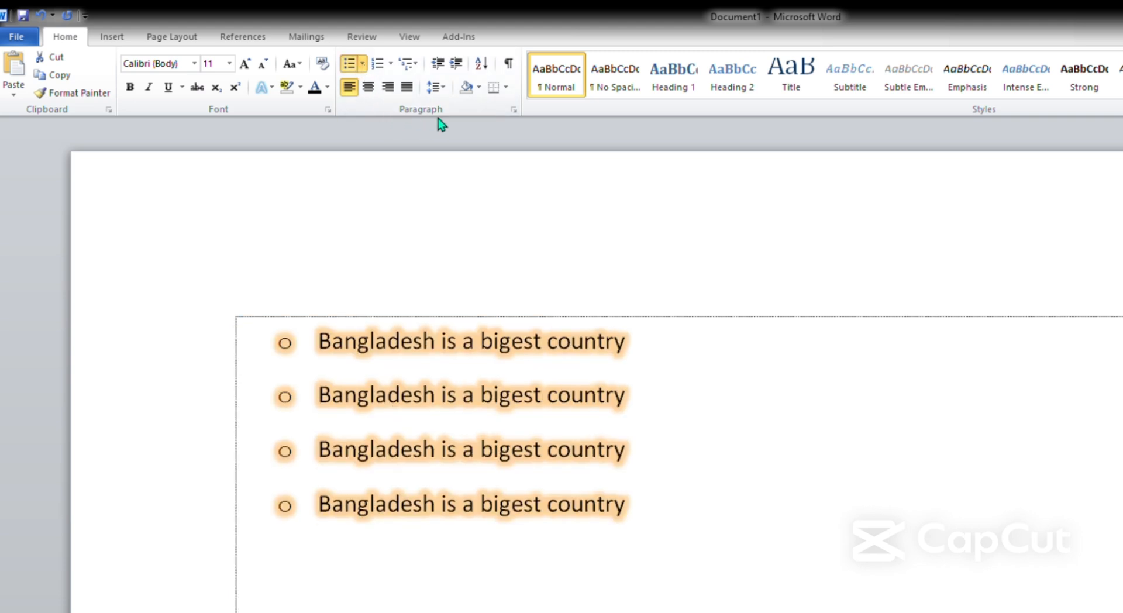
{"action": "left_click", "coordinate": [518, 118]}
{"action": "left_click_drag", "start_coordinate": [737, 550], "coordinate": [273, 355]}
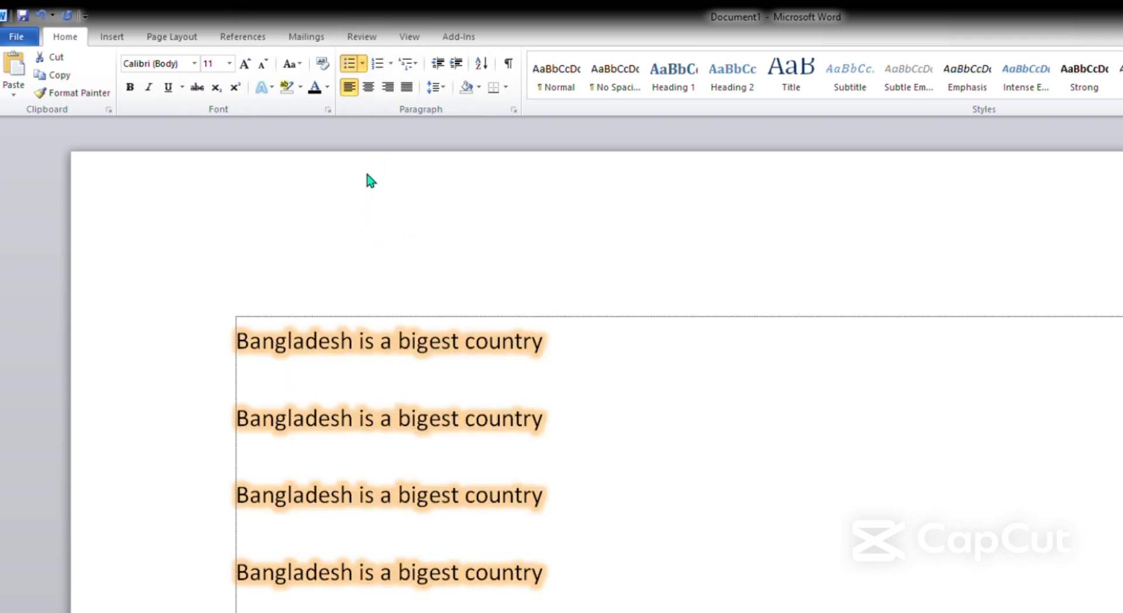
Number the four sentences with lowercase Roman numerals (i. to iv.) and remove that numbering again.
{"action": "key", "text": "ctrl+a"}
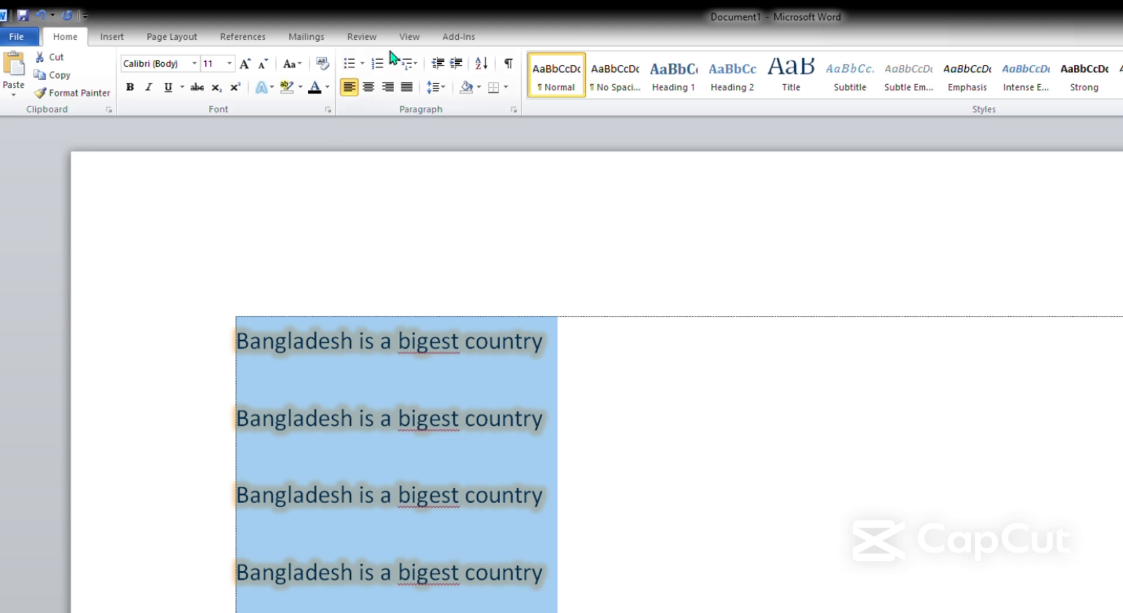
{"action": "left_click", "coordinate": [377, 63]}
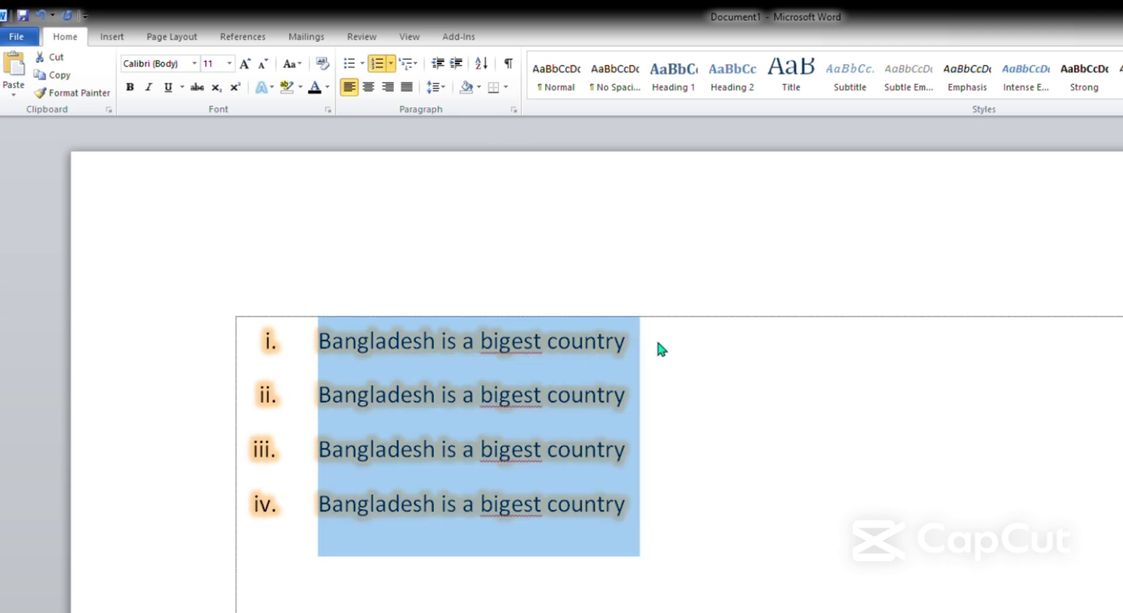
{"action": "left_click", "coordinate": [764, 467]}
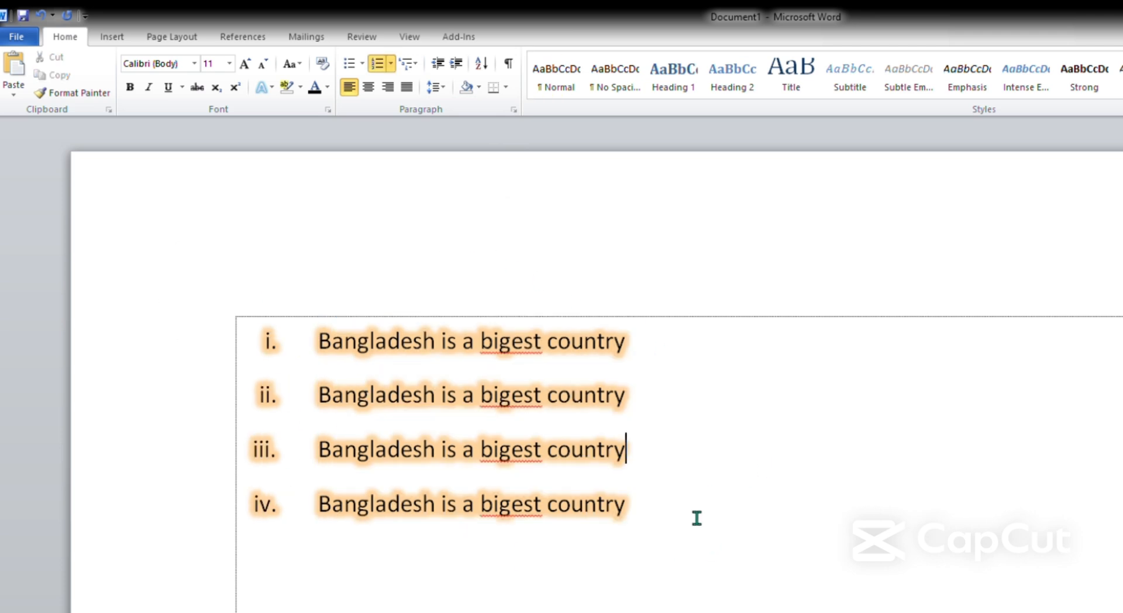
{"action": "left_click_drag", "start_coordinate": [697, 517], "coordinate": [281, 281]}
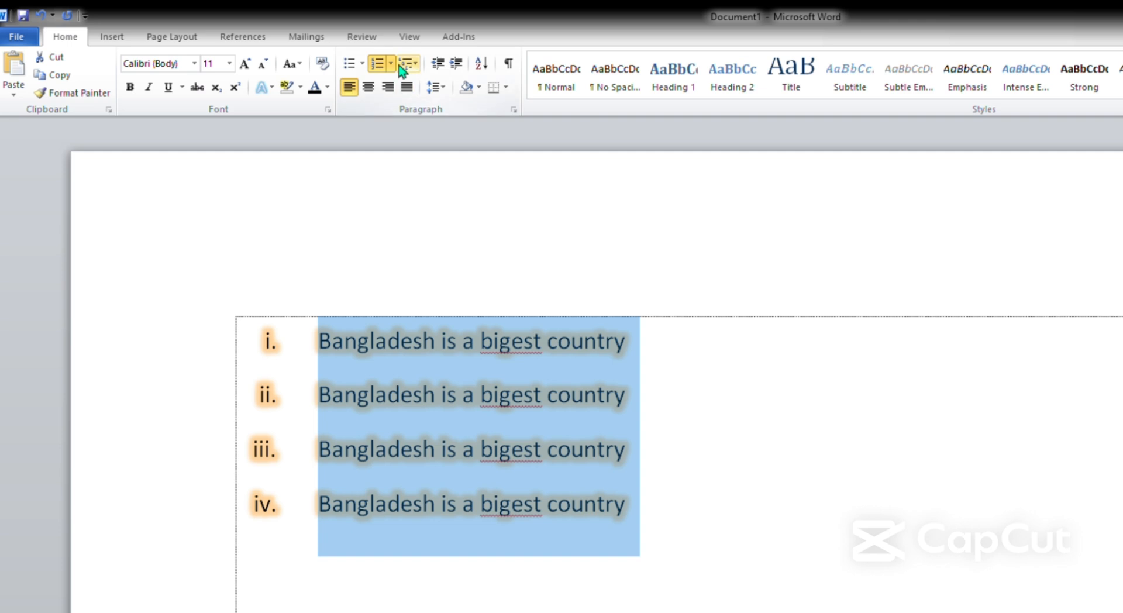
{"action": "left_click", "coordinate": [401, 204]}
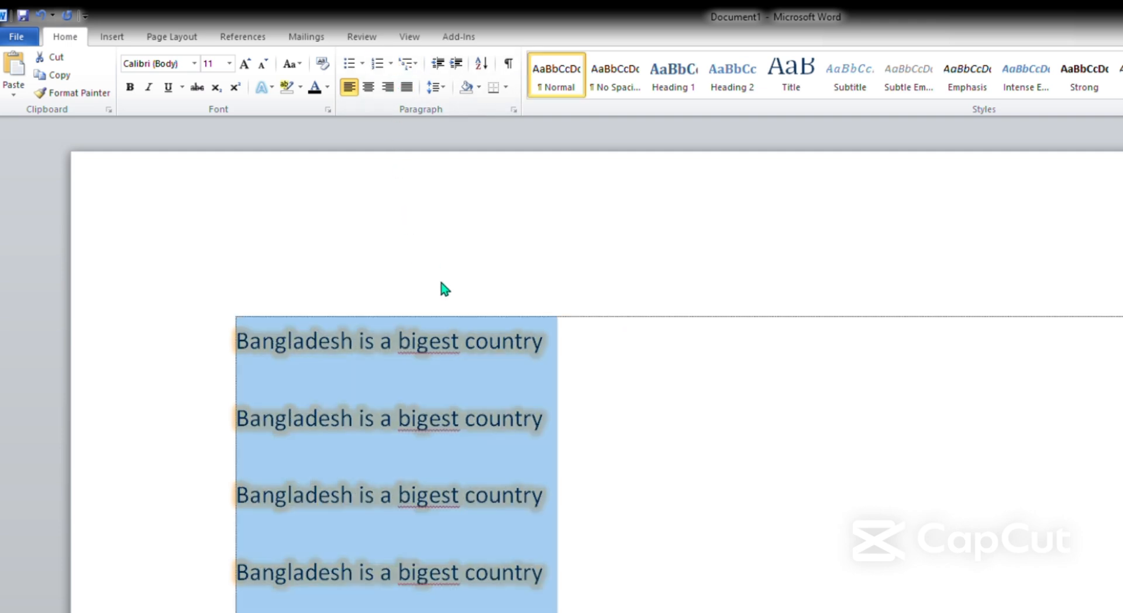
Number the four sentences in the 1) 2) 3) style, undo the numbering and deselect the text.
{"action": "left_click", "coordinate": [609, 595]}
{"action": "left_click_drag", "start_coordinate": [609, 596], "coordinate": [308, 309]}
{"action": "left_click", "coordinate": [490, 228]}
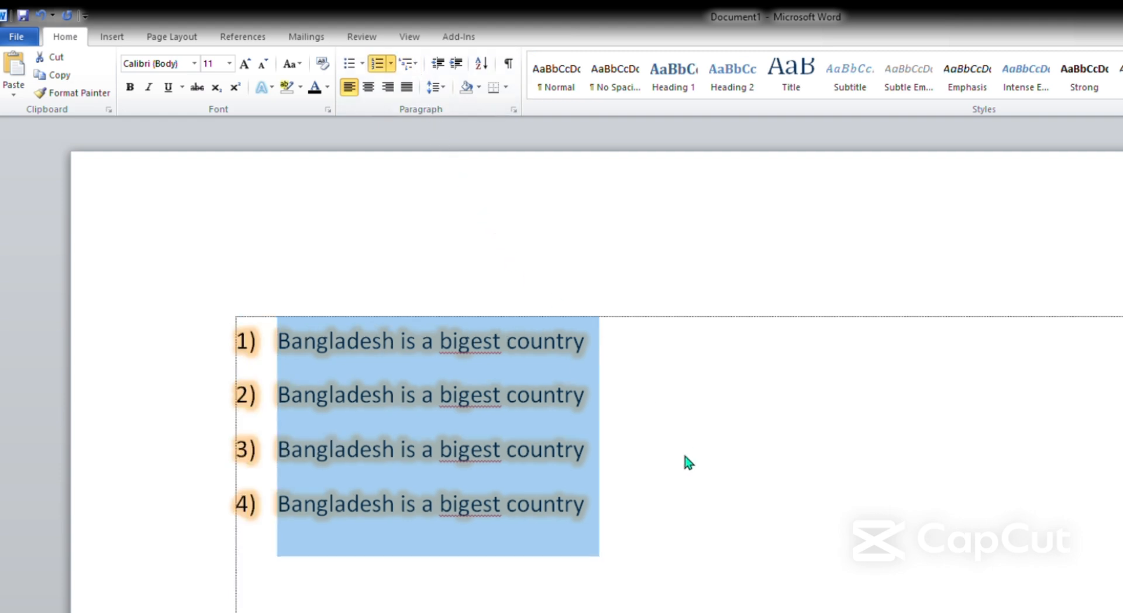
{"action": "left_click", "coordinate": [697, 514]}
{"action": "left_click_drag", "start_coordinate": [683, 564], "coordinate": [248, 366]}
{"action": "key", "text": "ctrl+z"}
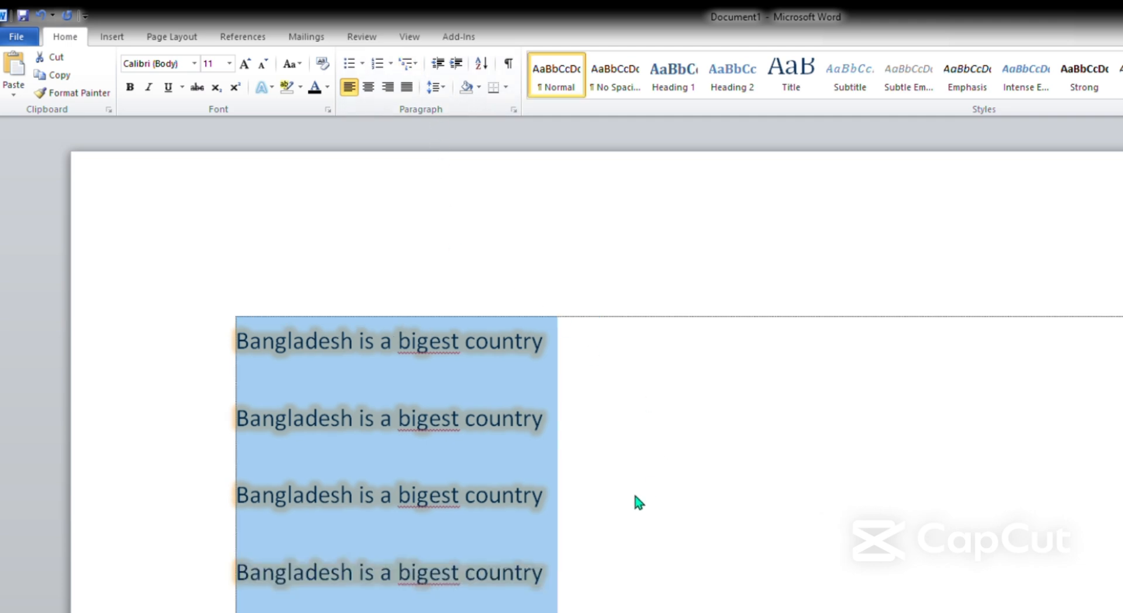
{"action": "left_click", "coordinate": [580, 440]}
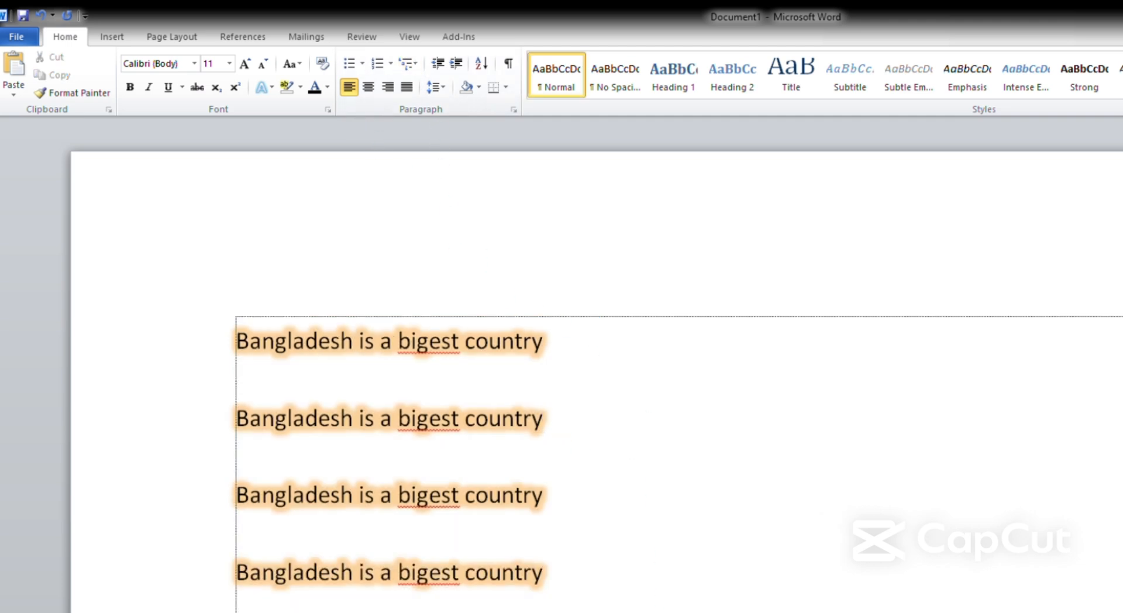
Try centred and right alignment on the four sentences, finishing with justified alignment.
{"action": "left_click_drag", "start_coordinate": [554, 576], "coordinate": [243, 376]}
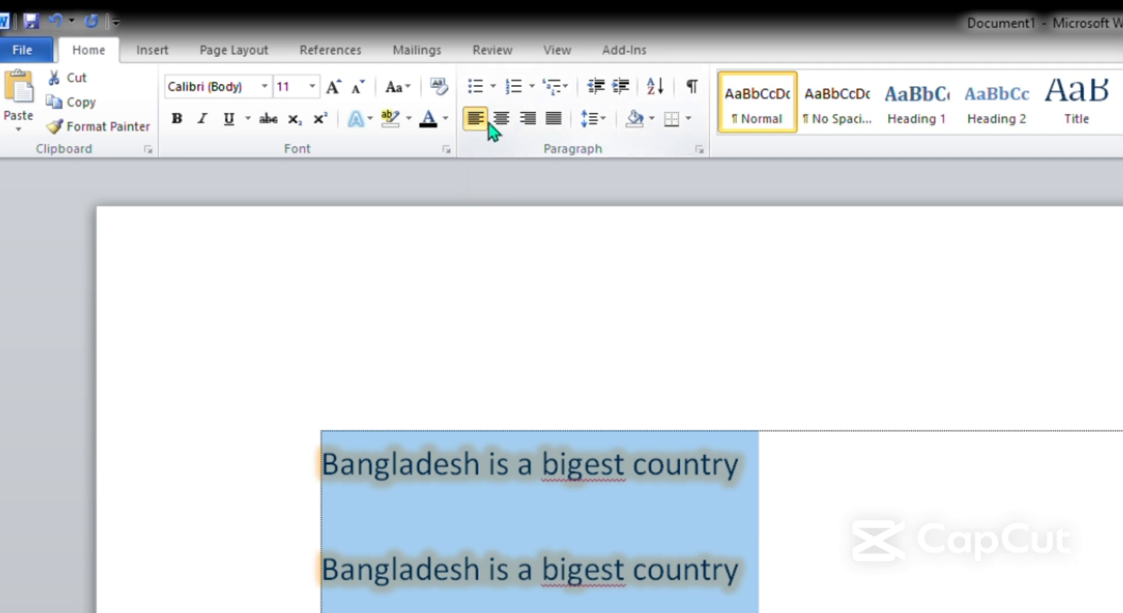
{"action": "left_click", "coordinate": [501, 120]}
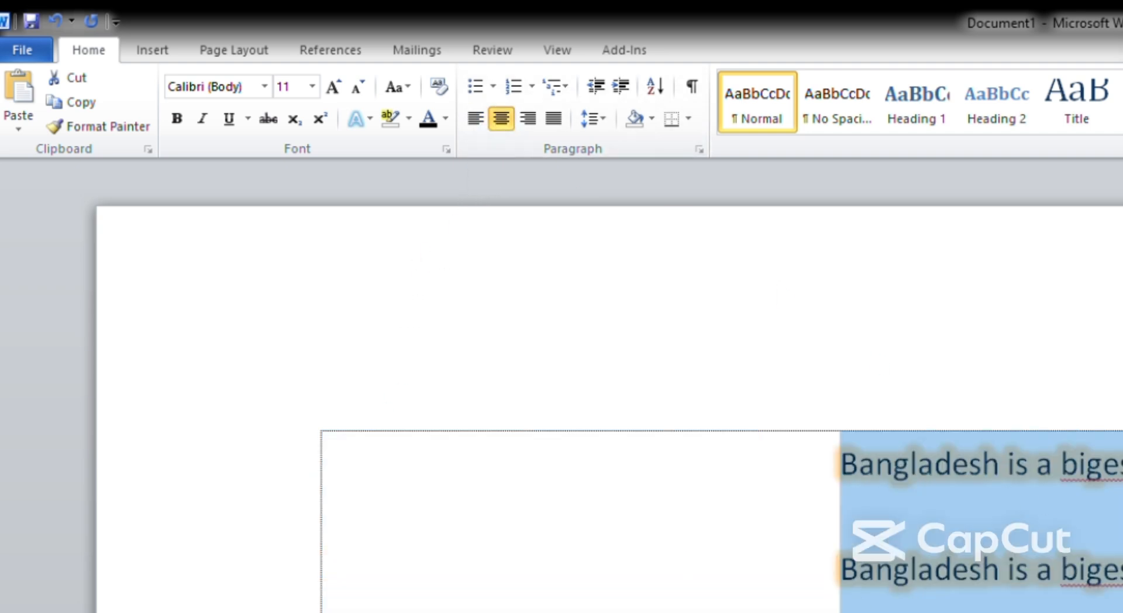
{"action": "left_click", "coordinate": [524, 120]}
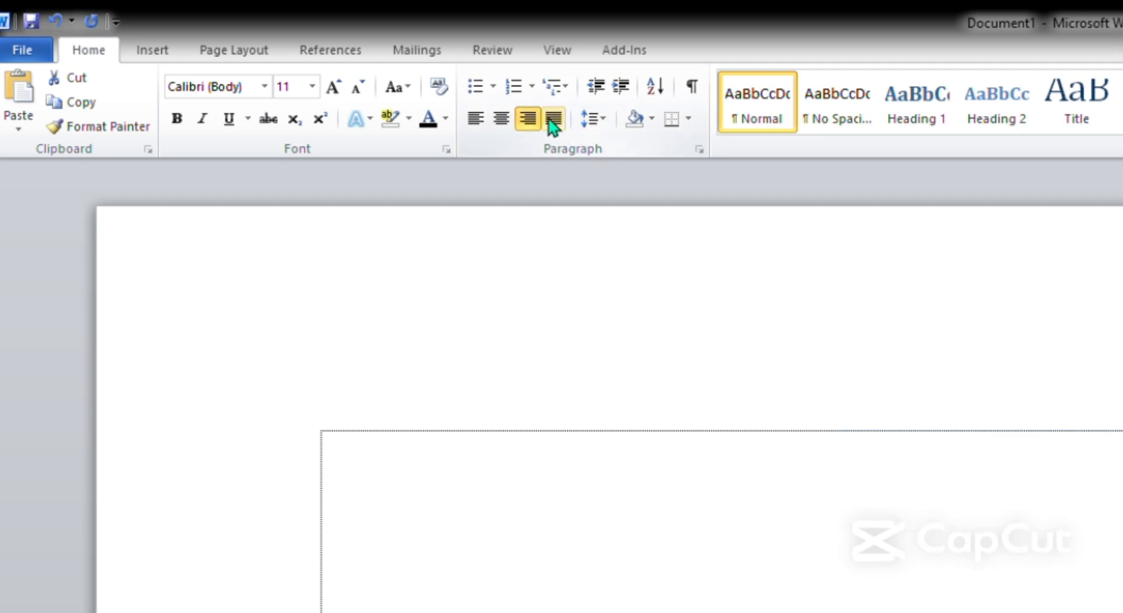
{"action": "left_click", "coordinate": [550, 121]}
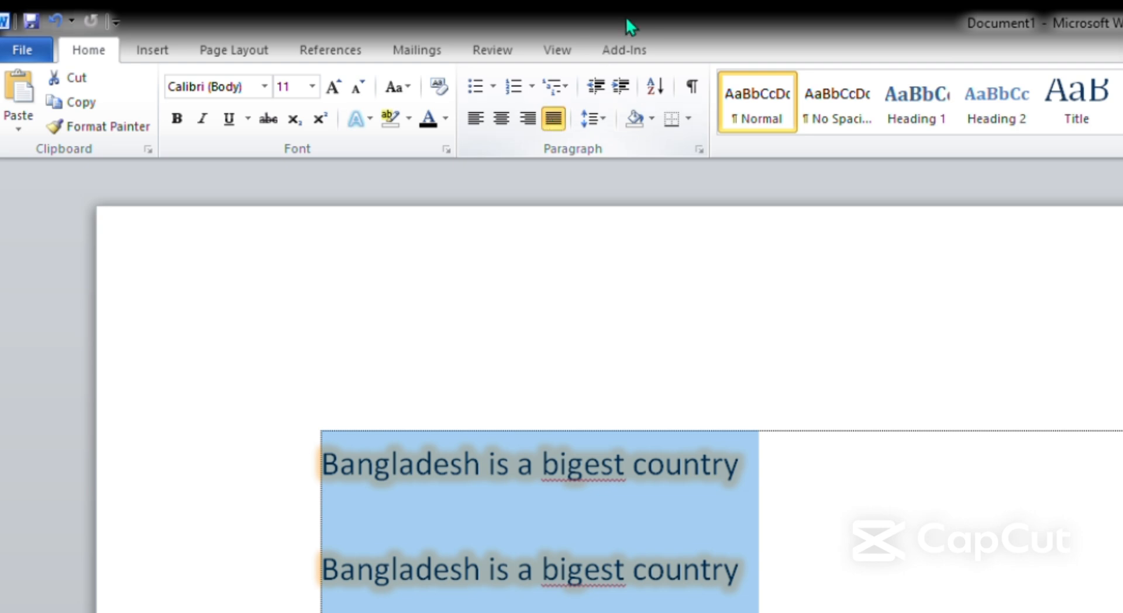
Increase the left indent of the four sentences by eight levels and centre-align them.
{"action": "left_click", "coordinate": [621, 88]}
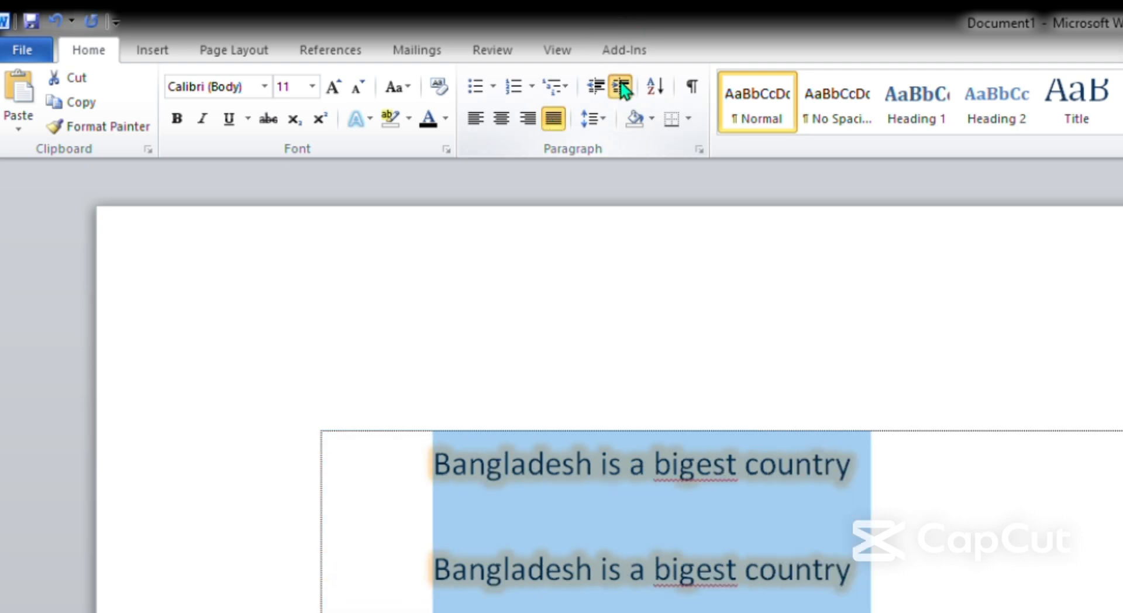
{"action": "left_click", "coordinate": [621, 88]}
{"action": "left_click", "coordinate": [621, 88]}
{"action": "left_click", "coordinate": [621, 88]}
{"action": "left_click", "coordinate": [621, 87]}
{"action": "left_click", "coordinate": [621, 87]}
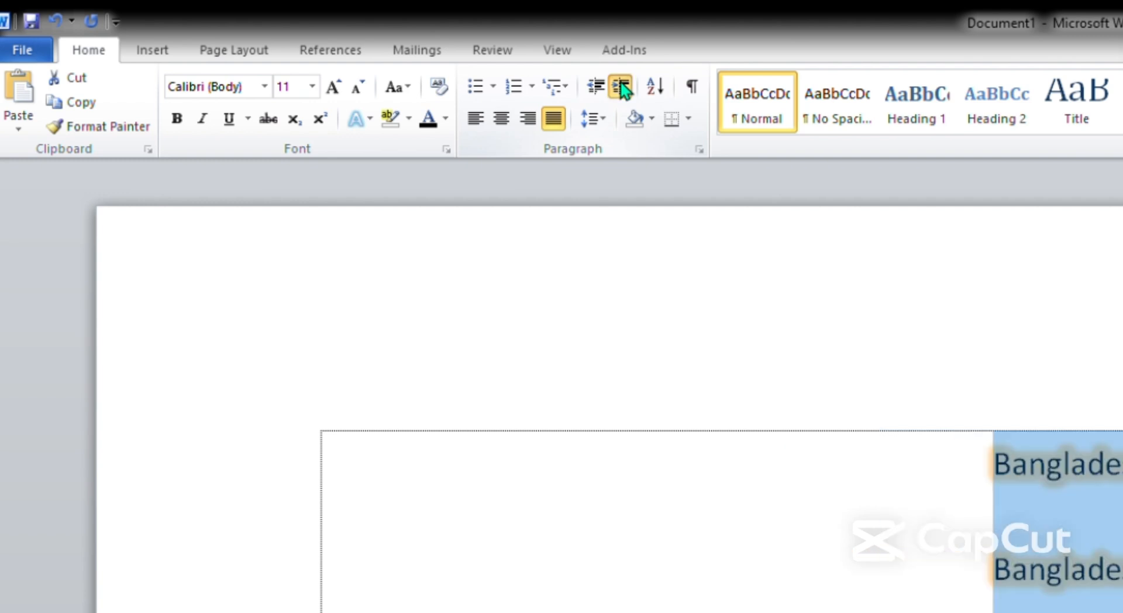
{"action": "left_click", "coordinate": [621, 88]}
{"action": "left_click", "coordinate": [621, 87]}
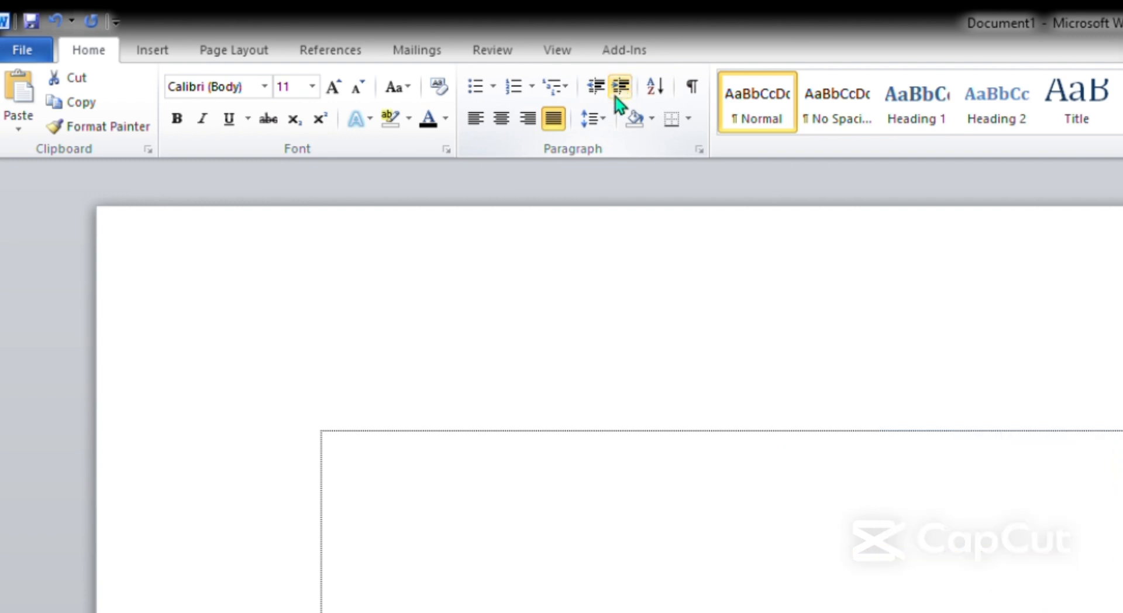
{"action": "left_click", "coordinate": [502, 123]}
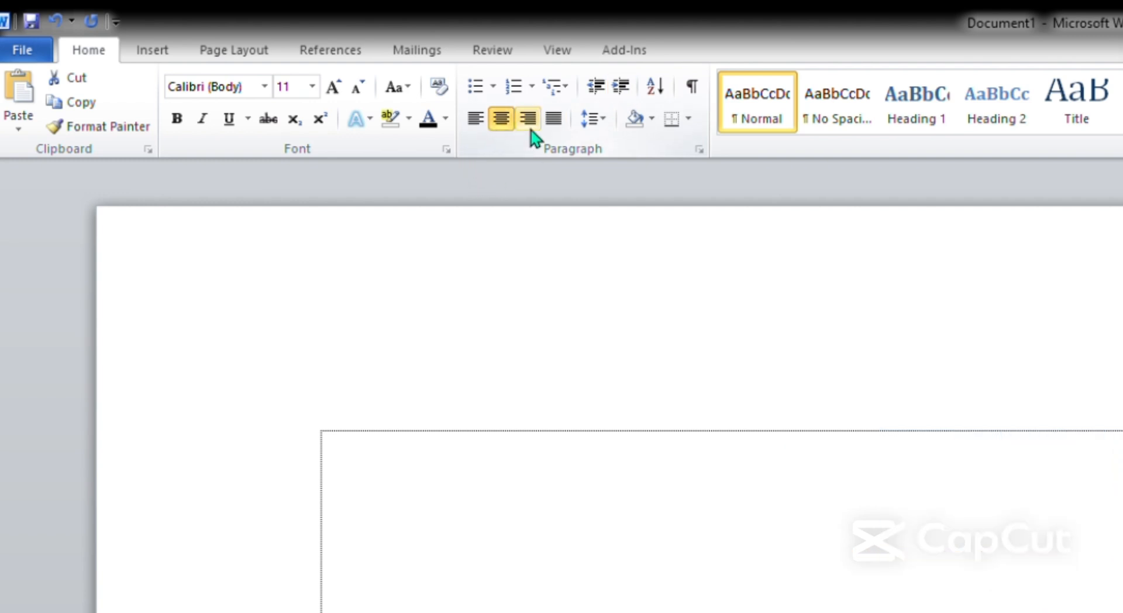
Try right alignment on the four sentences, finishing left-aligned, and increase their left indent by three levels.
{"action": "left_click", "coordinate": [528, 124]}
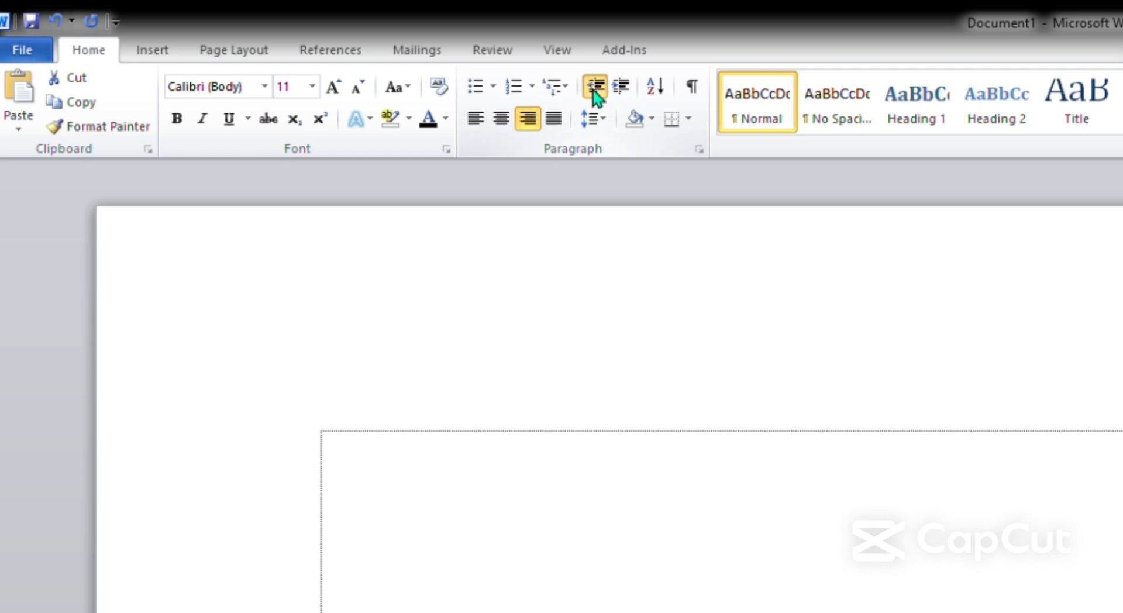
{"action": "left_click", "coordinate": [476, 125]}
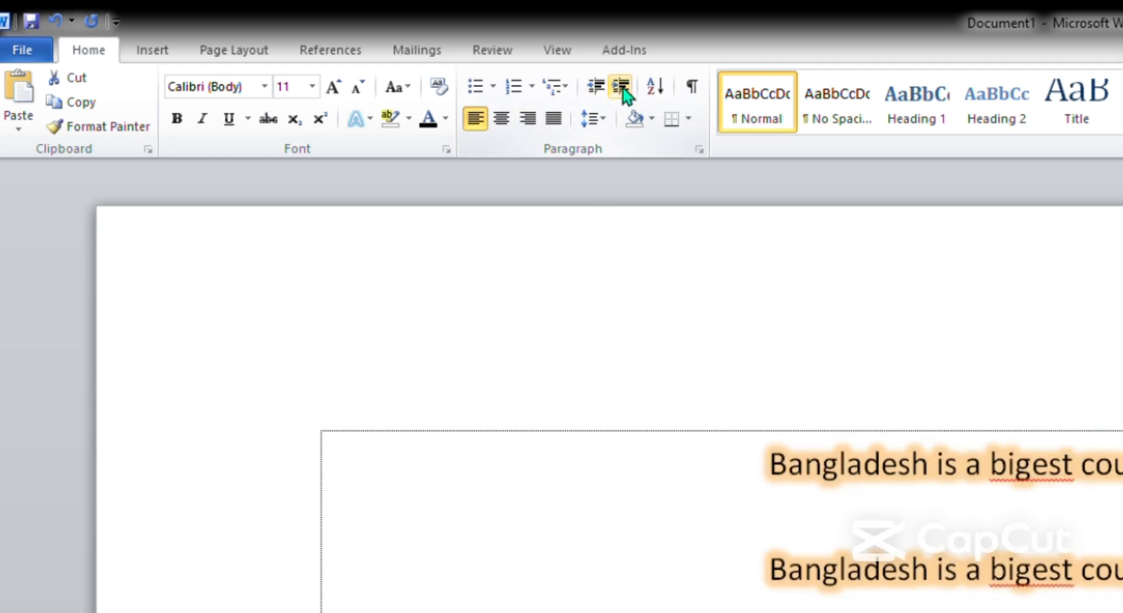
{"action": "left_click", "coordinate": [622, 88]}
{"action": "left_click", "coordinate": [622, 88]}
{"action": "left_click", "coordinate": [623, 89]}
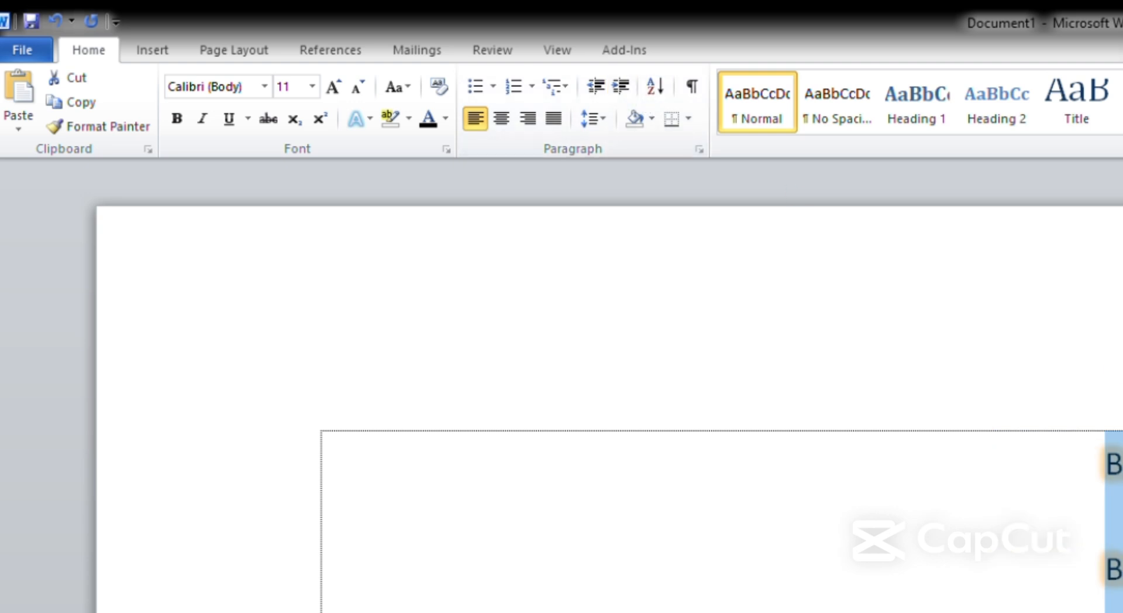
{"action": "left_click", "coordinate": [1007, 433]}
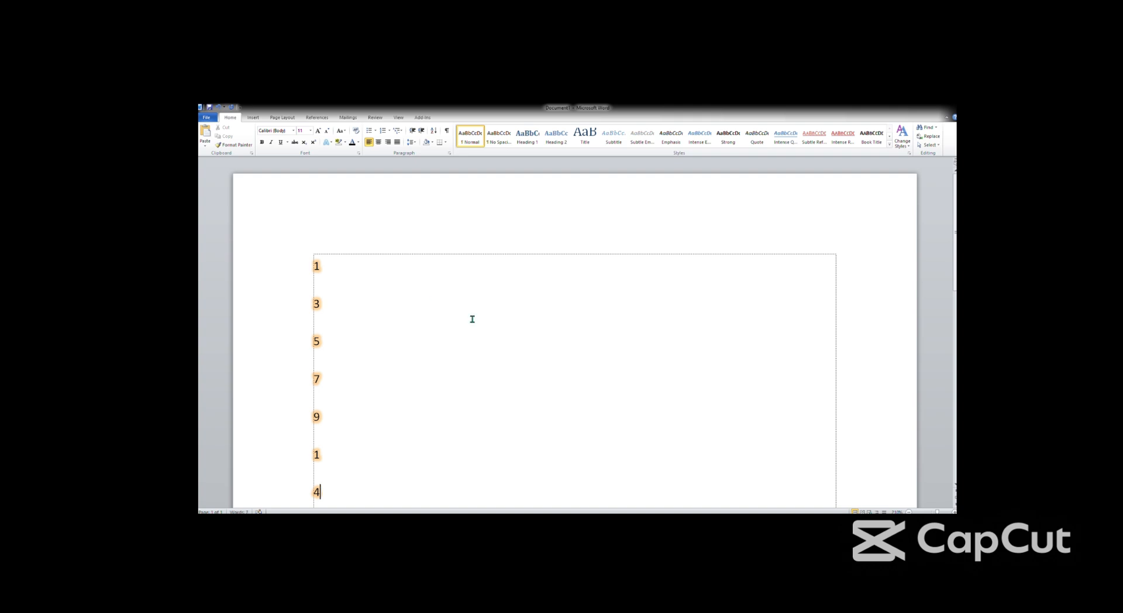
Sort the list of single numbers in ascending order and delete the whole list.
{"action": "left_click_drag", "start_coordinate": [355, 499], "coordinate": [269, 285]}
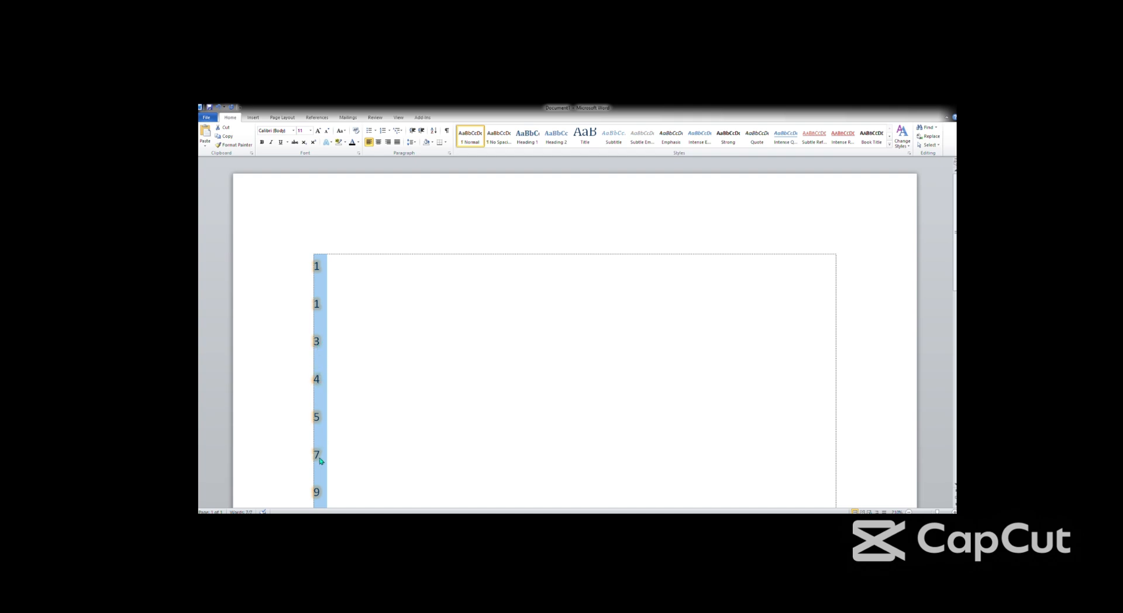
{"action": "key", "text": "Delete"}
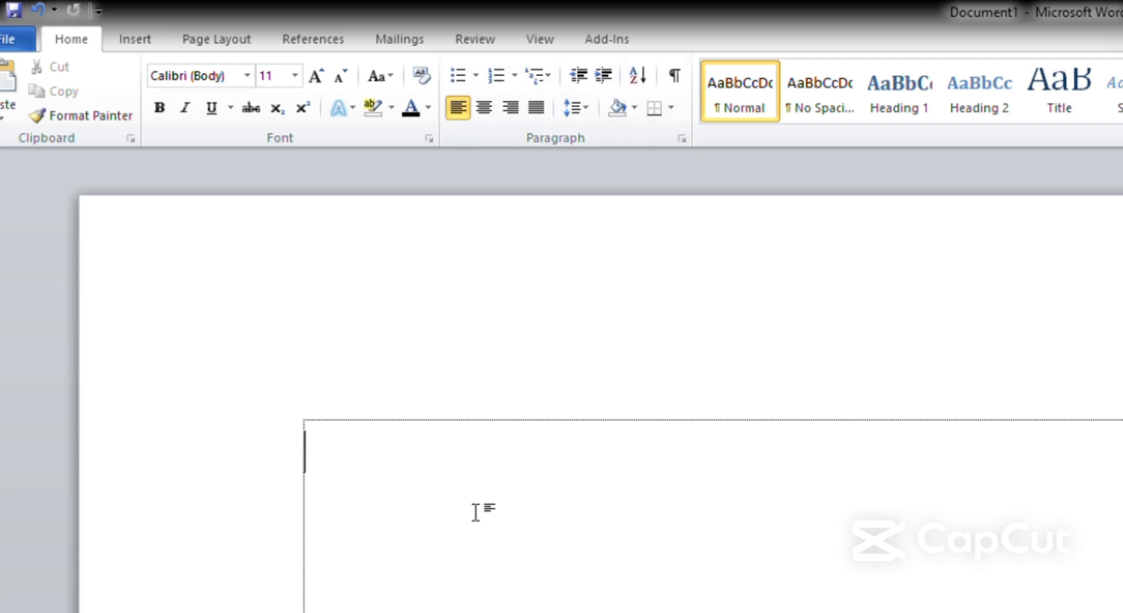
Enter the sentence "The quick brown fox jumps over the lazy dog" on the empty page.
{"action": "type", "text": "The"}
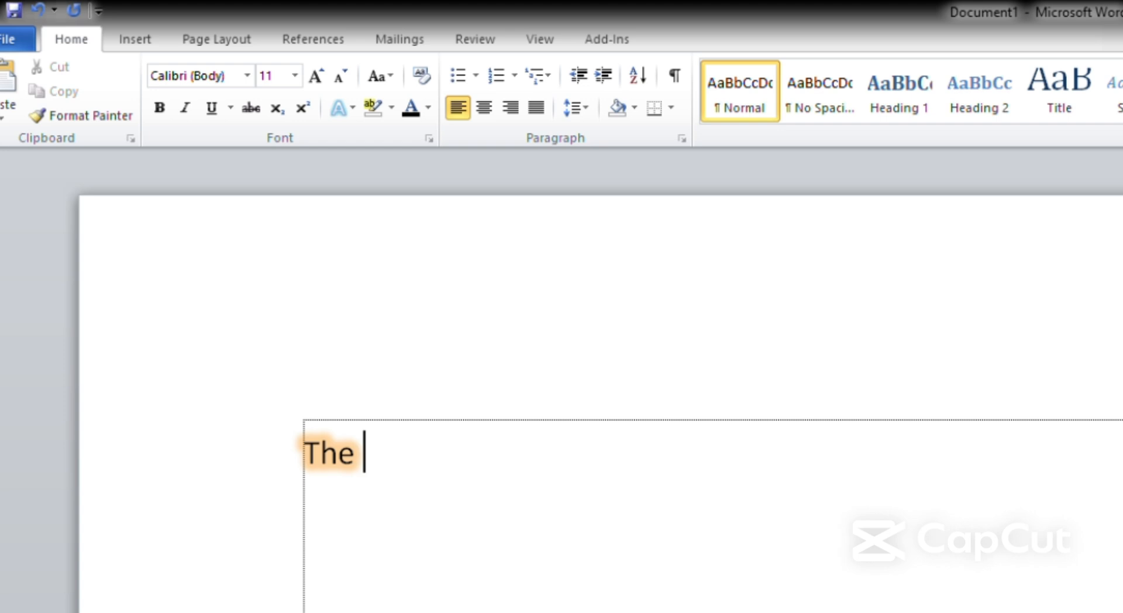
{"action": "type", "text": " quick b"}
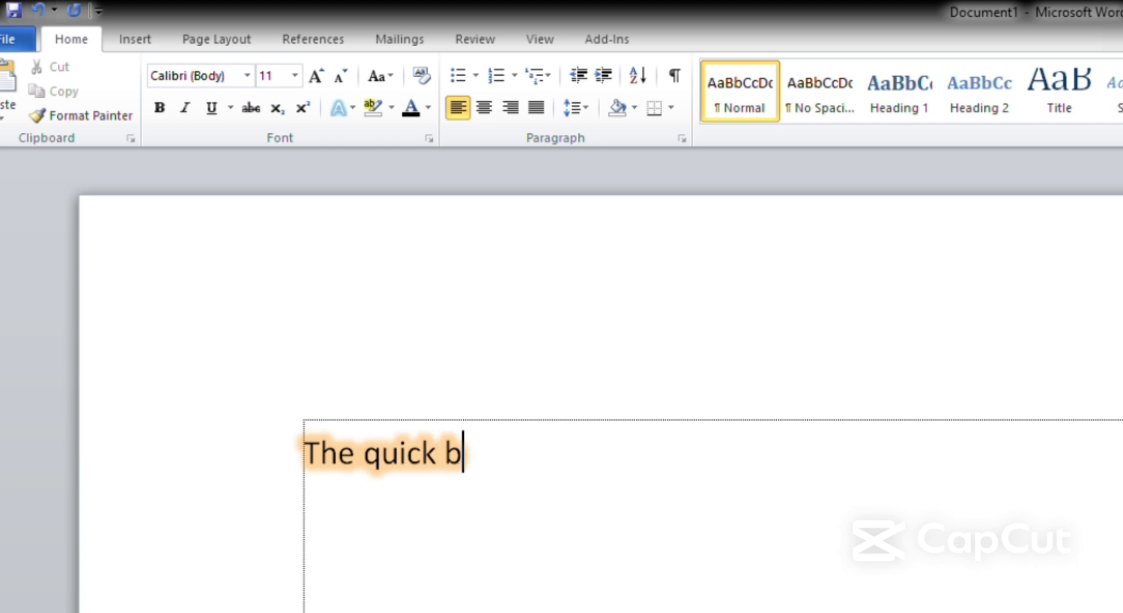
{"action": "type", "text": "rown f"}
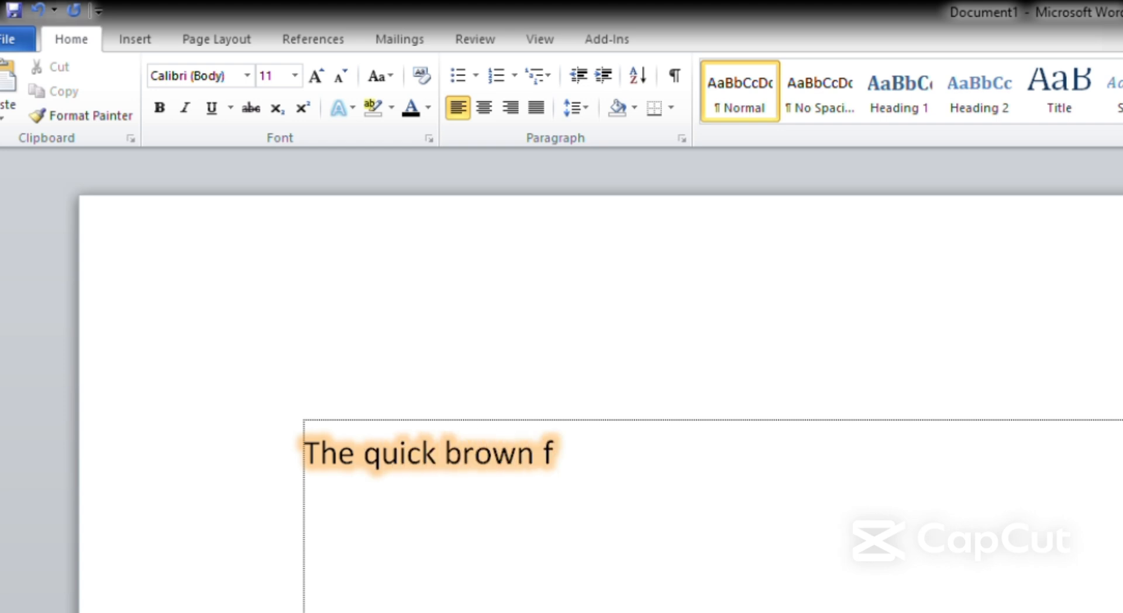
{"action": "type", "text": "o"}
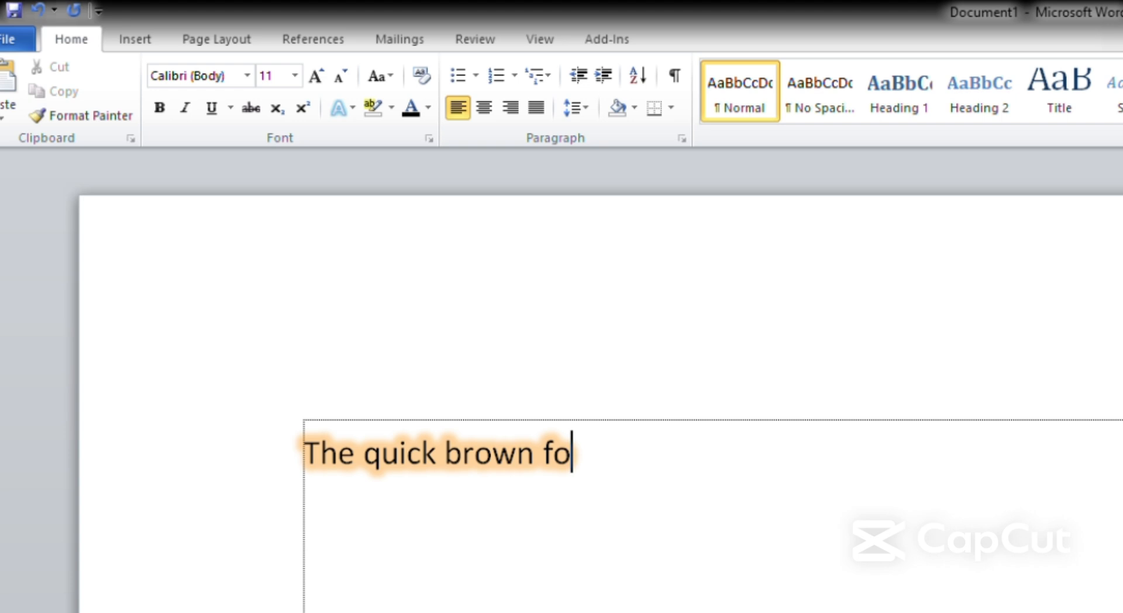
{"action": "type", "text": "x jumps"}
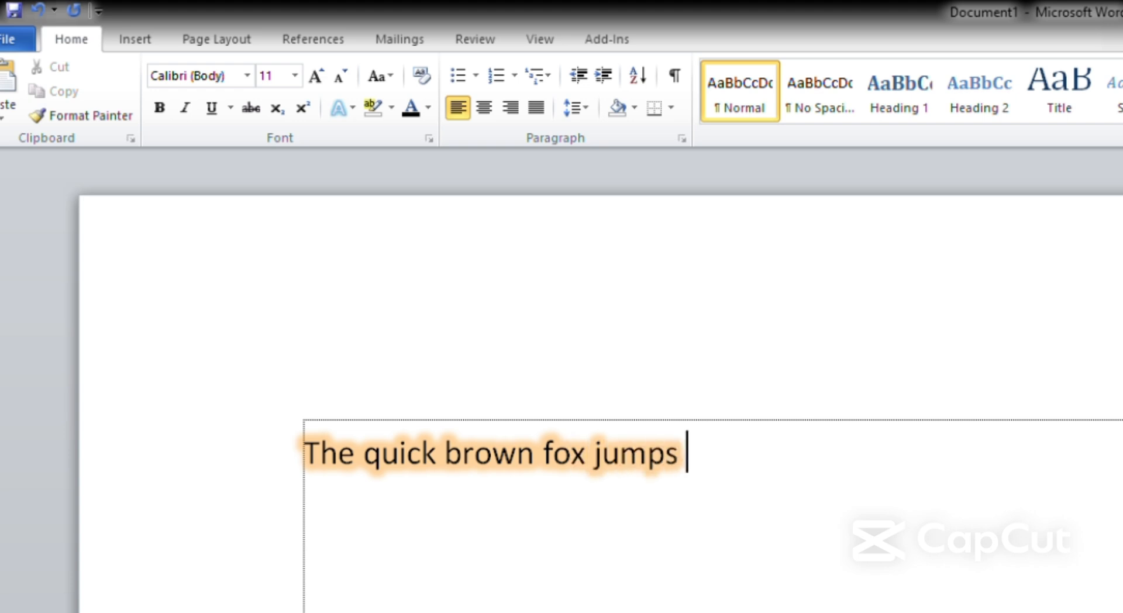
{"action": "type", "text": " over"}
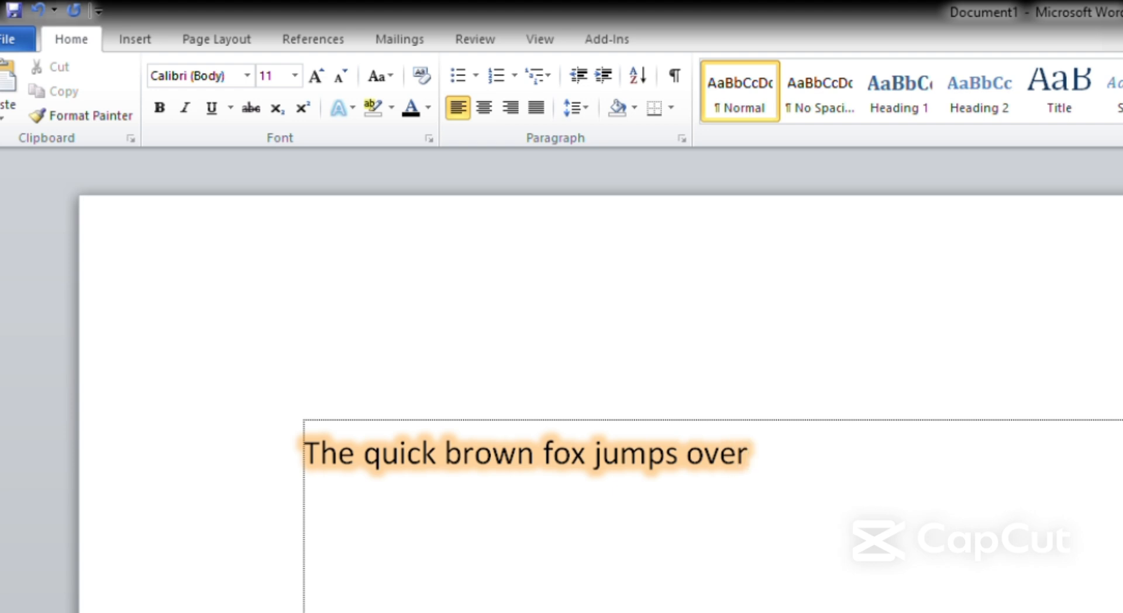
{"action": "type", "text": " the la"}
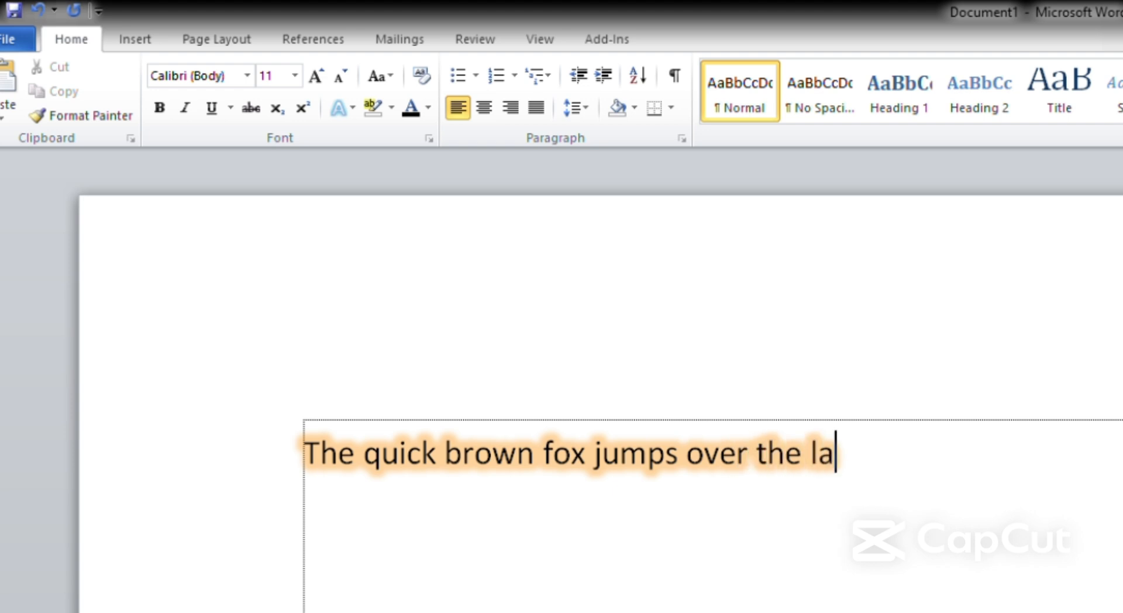
{"action": "type", "text": "zy dog"}
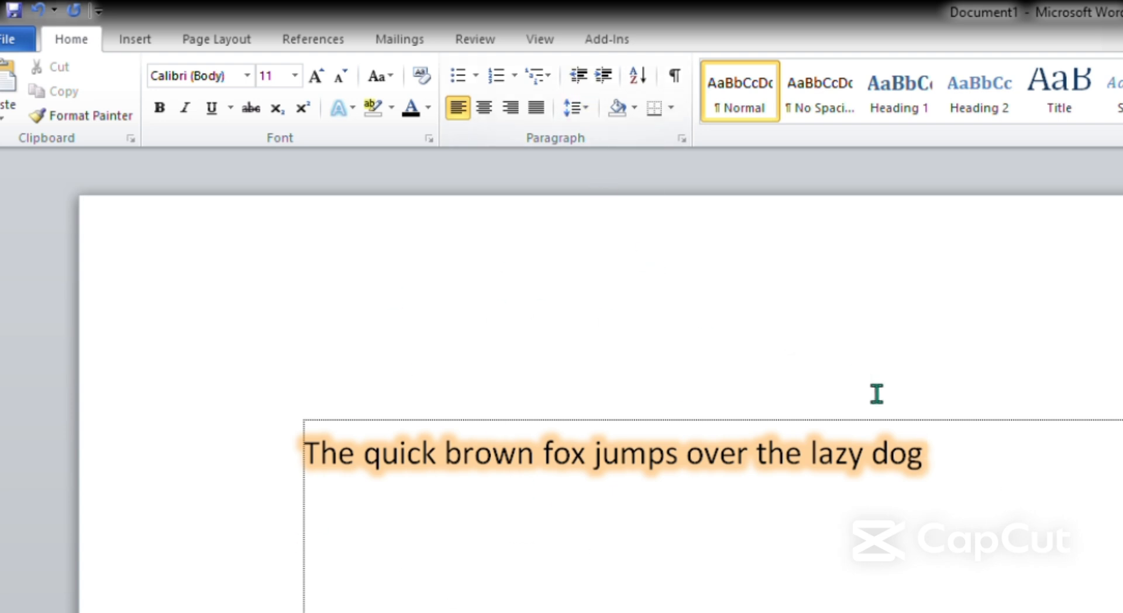
Copy the fox sentence and paste it below the original.
{"action": "left_click_drag", "start_coordinate": [968, 476], "coordinate": [239, 320]}
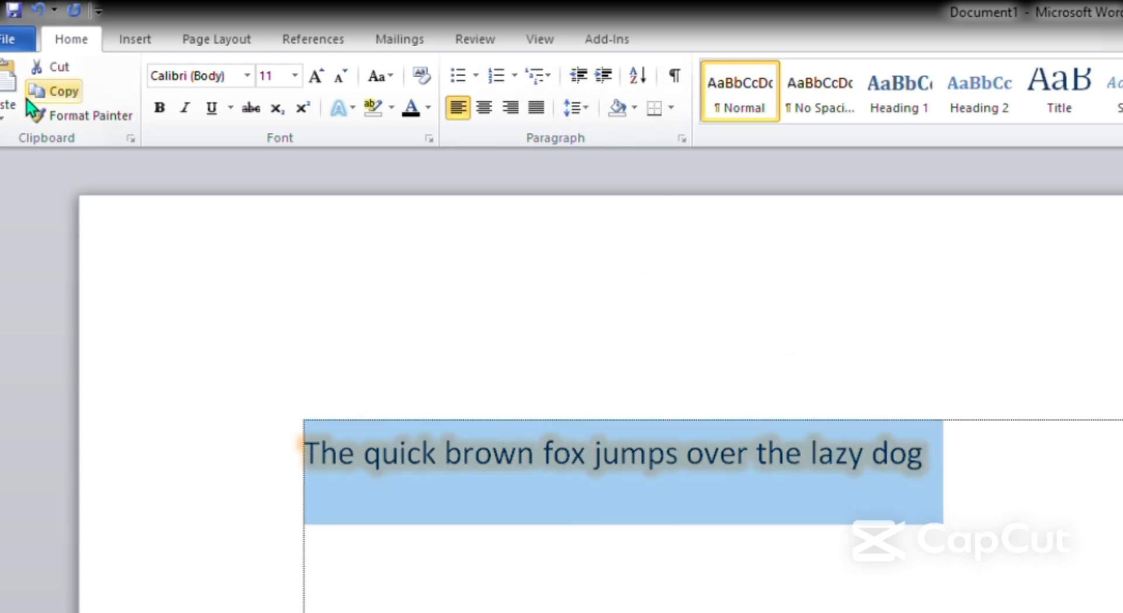
{"action": "left_click", "coordinate": [58, 91]}
{"action": "left_click", "coordinate": [324, 570]}
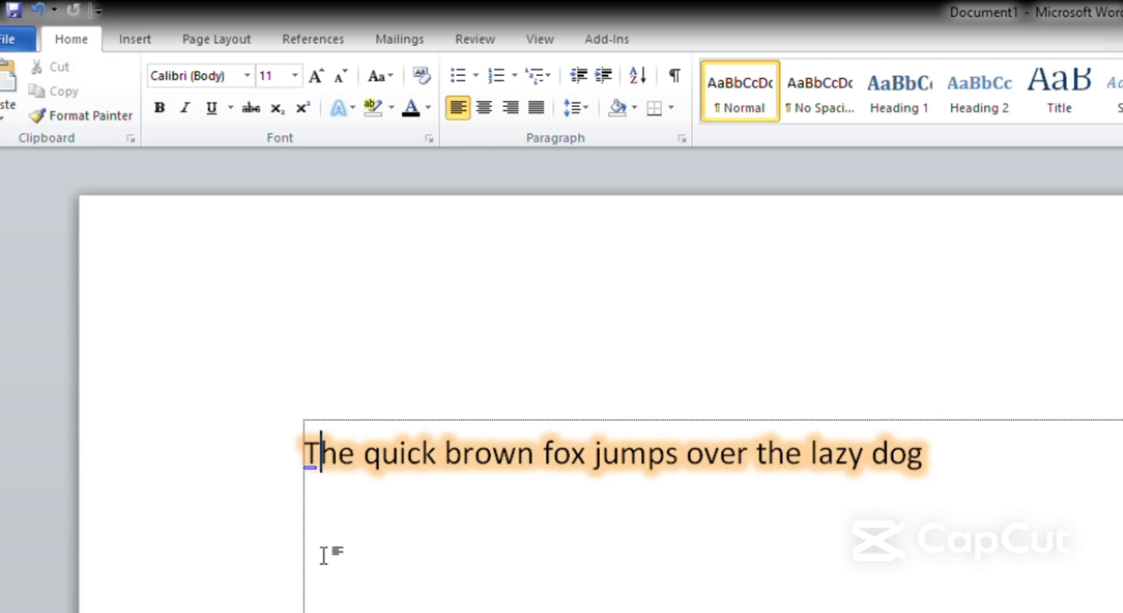
{"action": "left_click", "coordinate": [8, 76]}
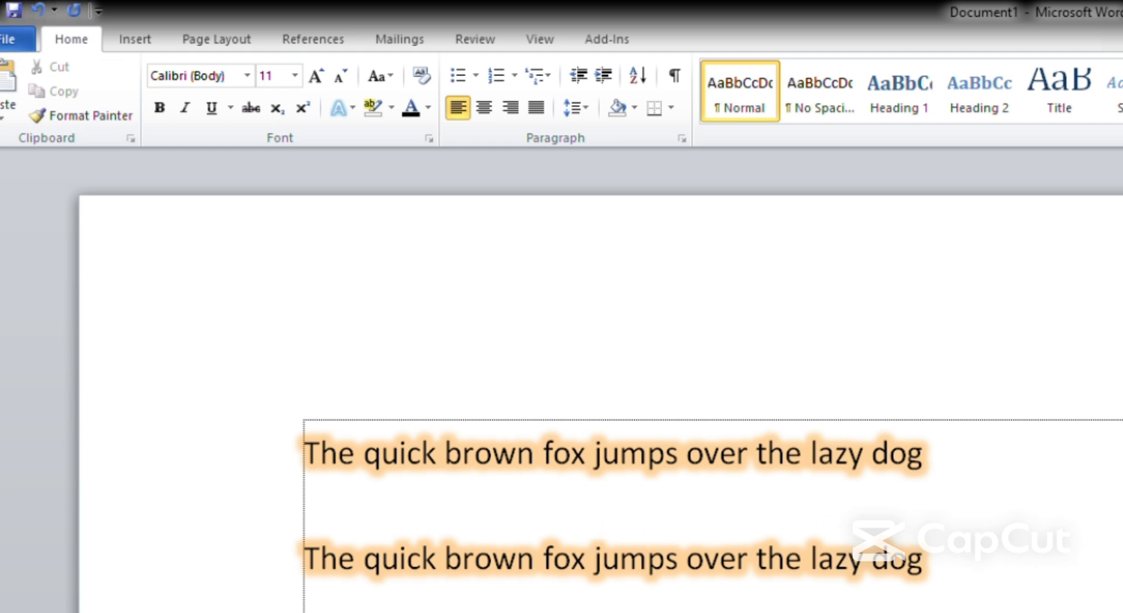
Try several line spacing presets on the fox sentences, finishing with the tightest one.
{"action": "left_click_drag", "start_coordinate": [702, 611], "coordinate": [281, 495]}
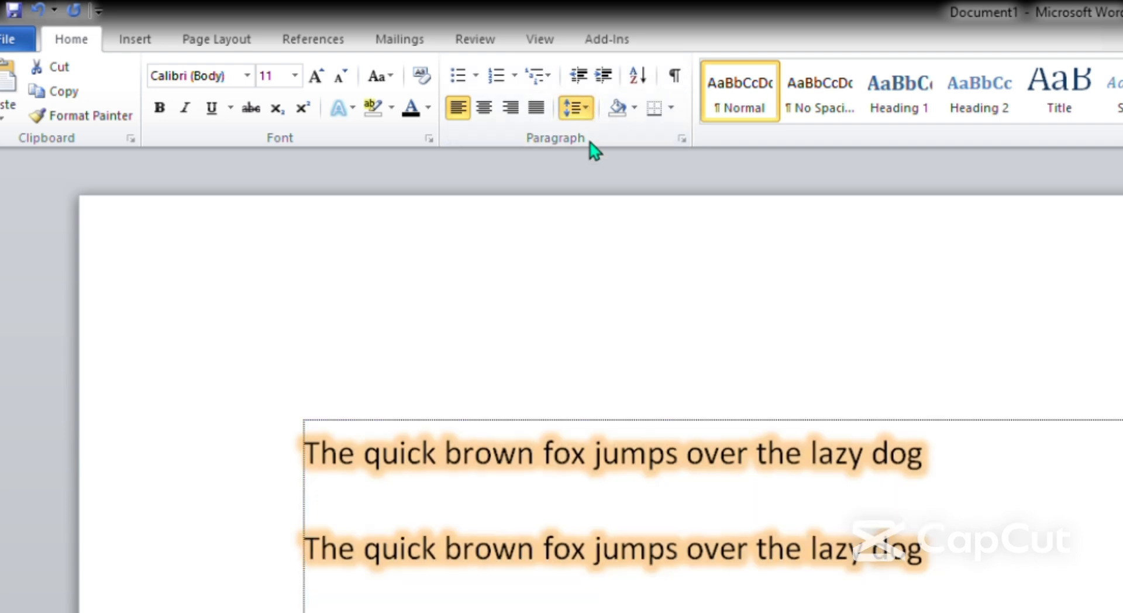
{"action": "left_click", "coordinate": [590, 141]}
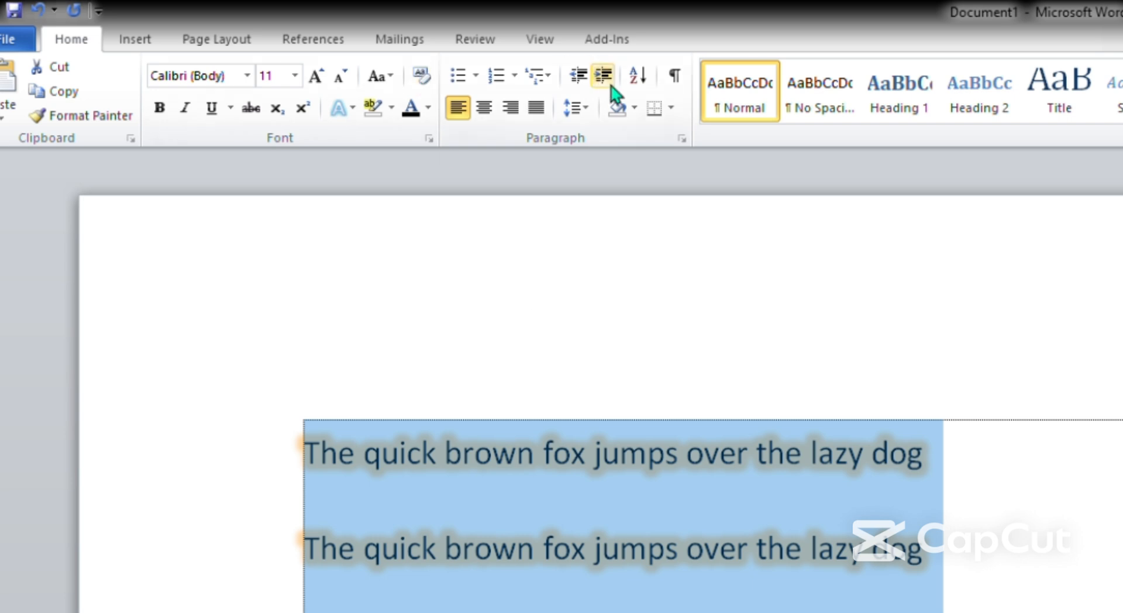
{"action": "left_click", "coordinate": [593, 123]}
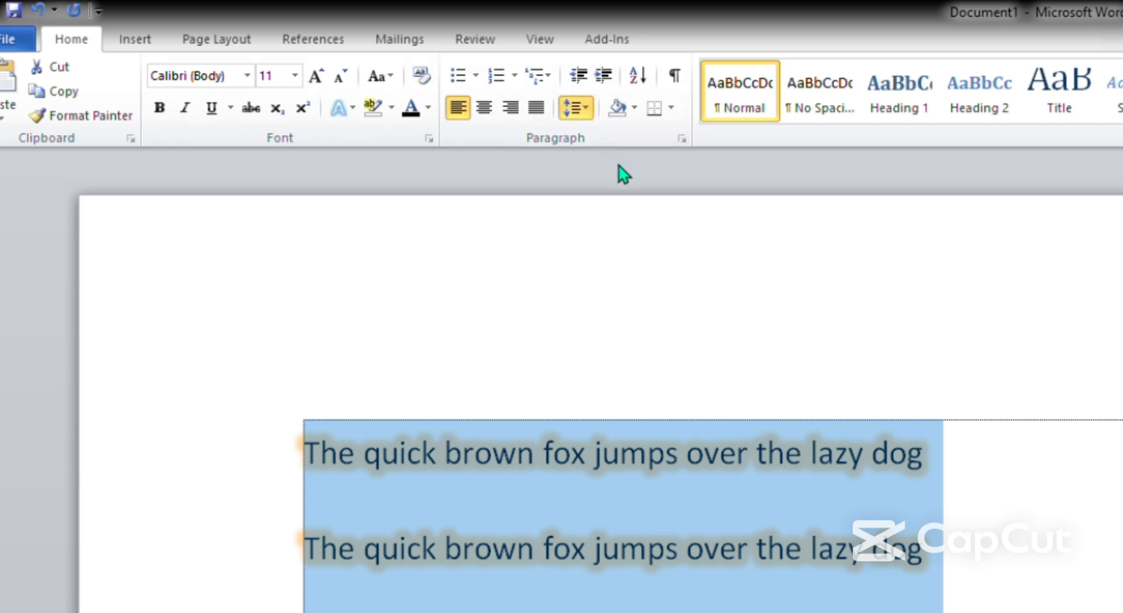
{"action": "left_click", "coordinate": [622, 173]}
{"action": "left_click", "coordinate": [581, 119]}
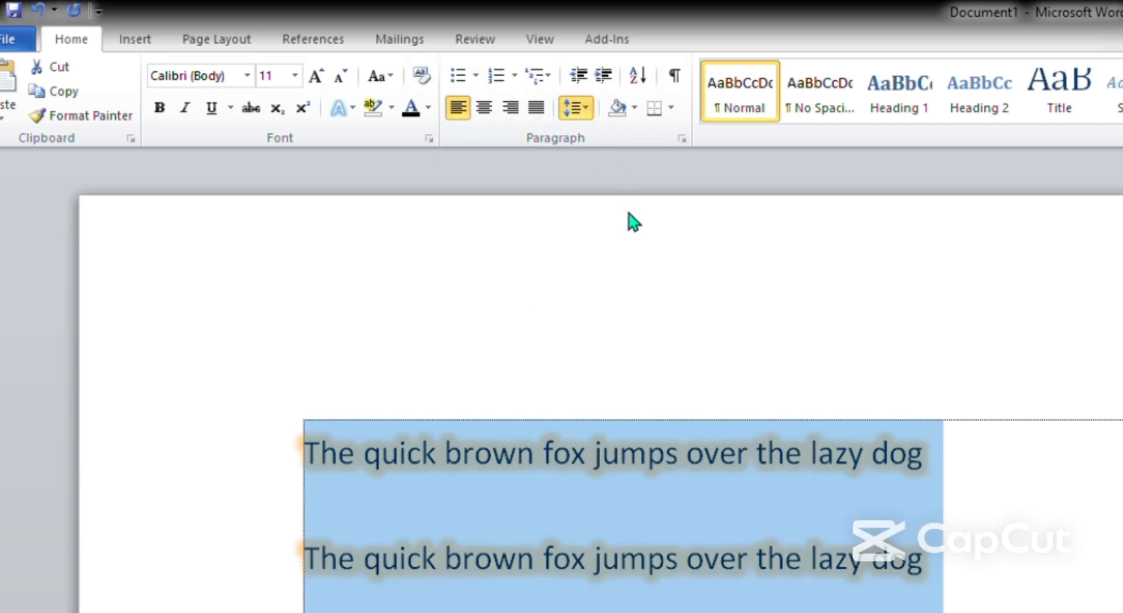
{"action": "left_click", "coordinate": [629, 219]}
{"action": "left_click", "coordinate": [594, 114]}
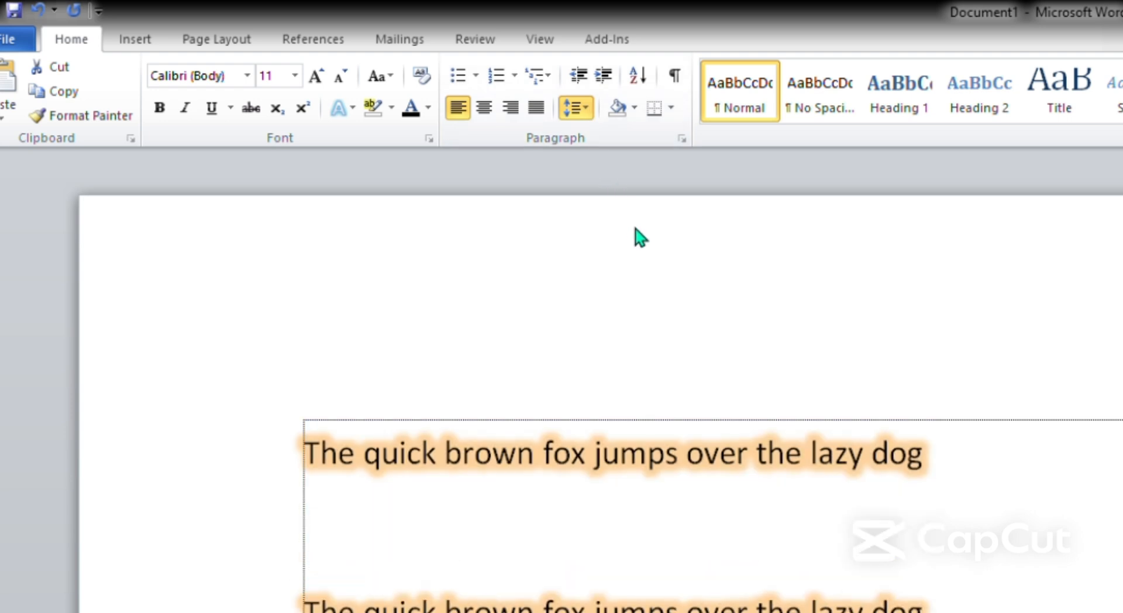
{"action": "left_click", "coordinate": [644, 253]}
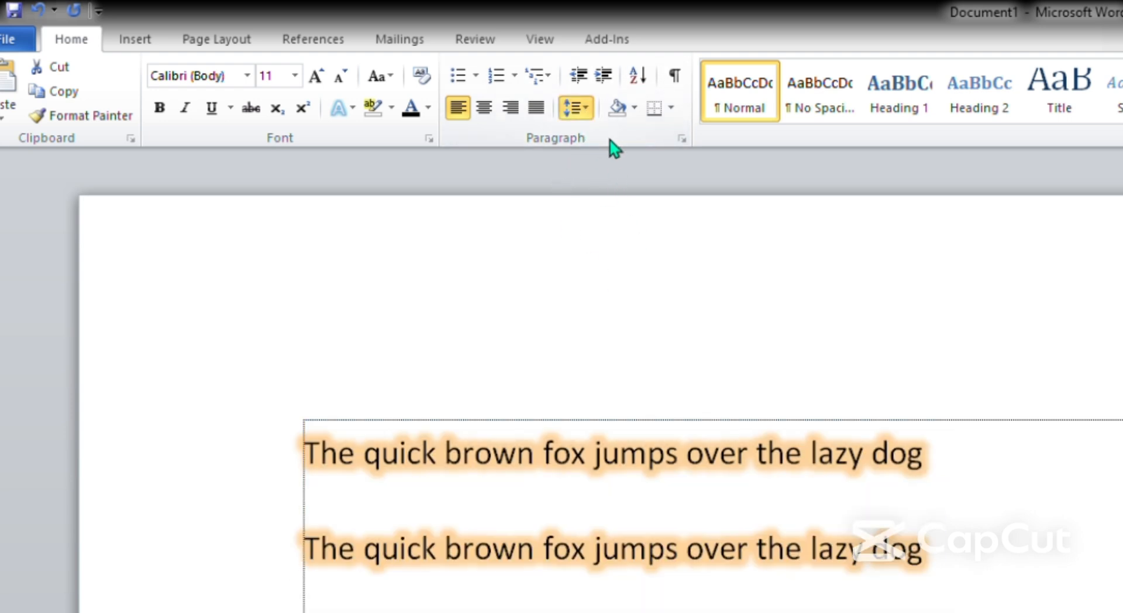
{"action": "left_click", "coordinate": [610, 141]}
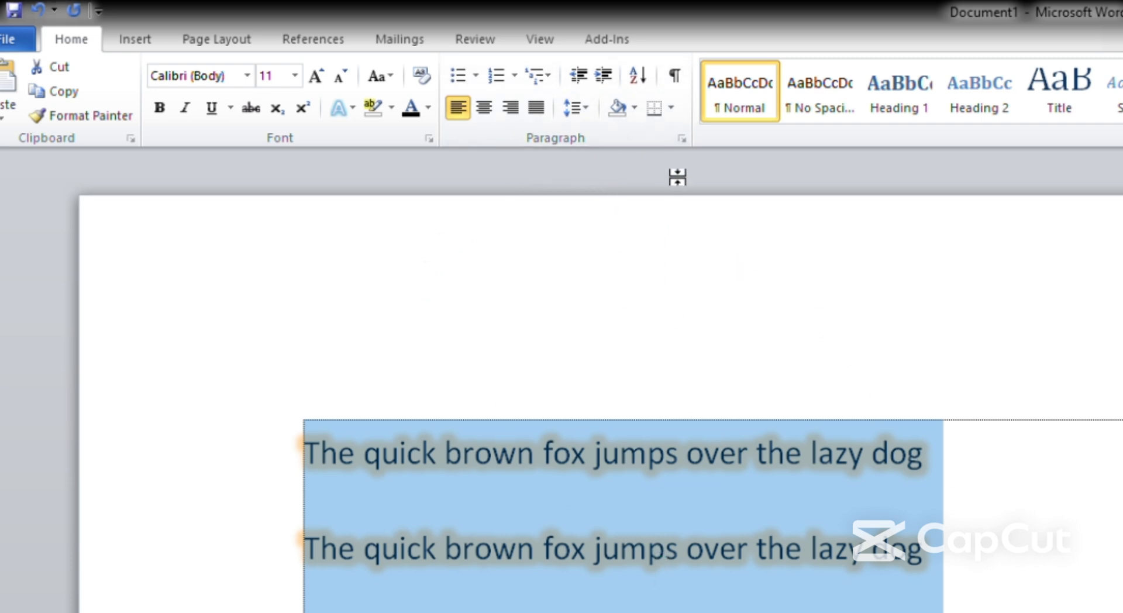
Shade the fox sentences red and remove the shading again.
{"action": "left_click", "coordinate": [638, 113]}
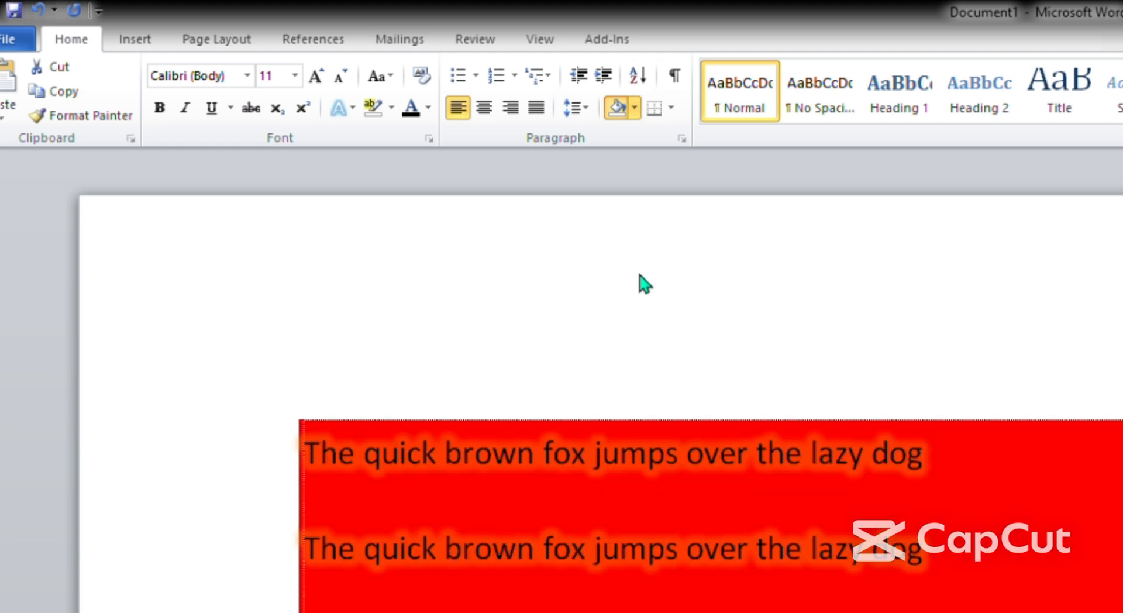
{"action": "left_click", "coordinate": [639, 275]}
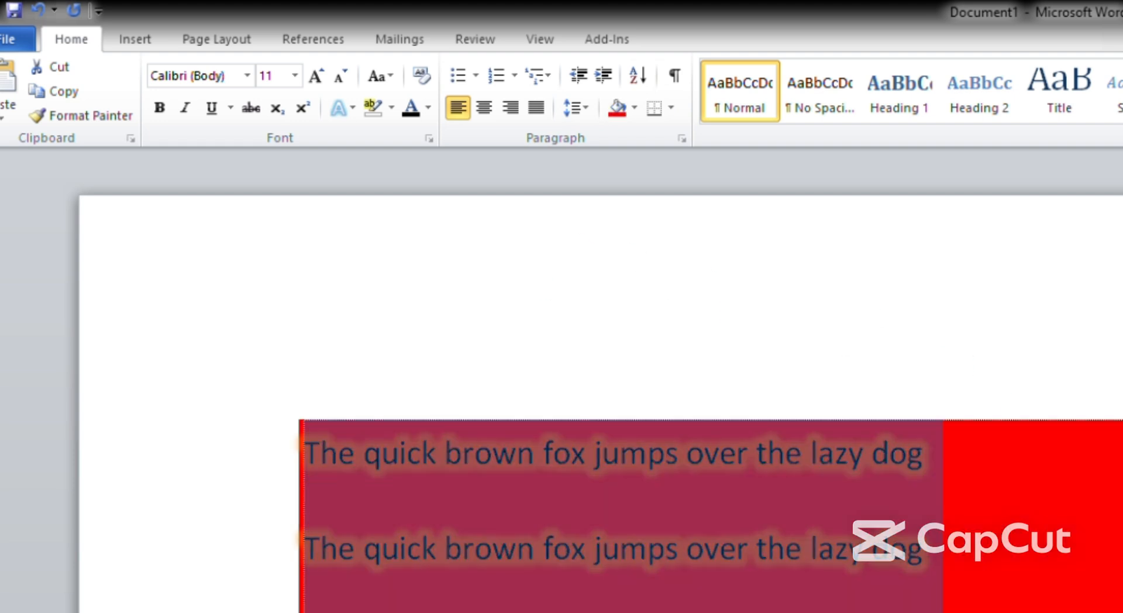
{"action": "left_click", "coordinate": [635, 111]}
{"action": "left_click", "coordinate": [689, 282]}
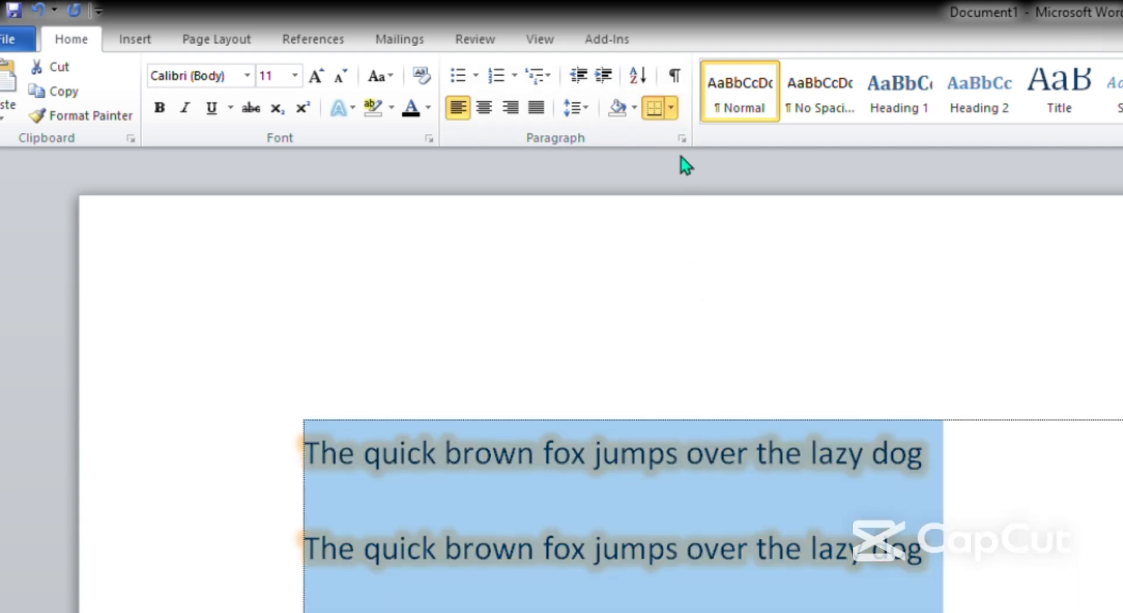
Try all borders and a replacing horizontal line on the fox sentences, undo both and deselect the text.
{"action": "left_click", "coordinate": [680, 153]}
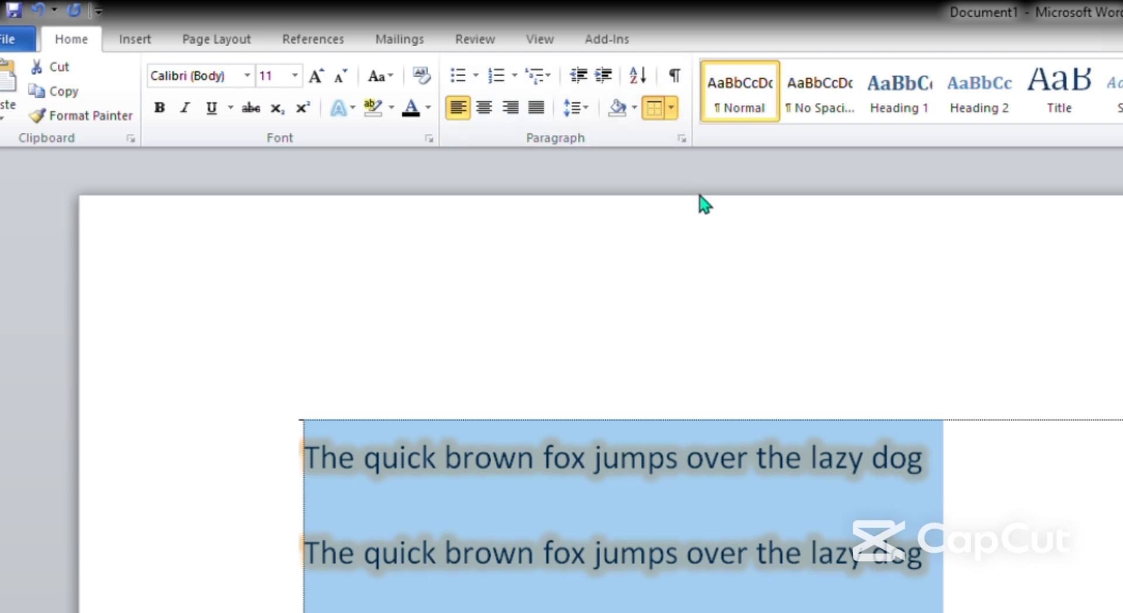
{"action": "left_click", "coordinate": [690, 265]}
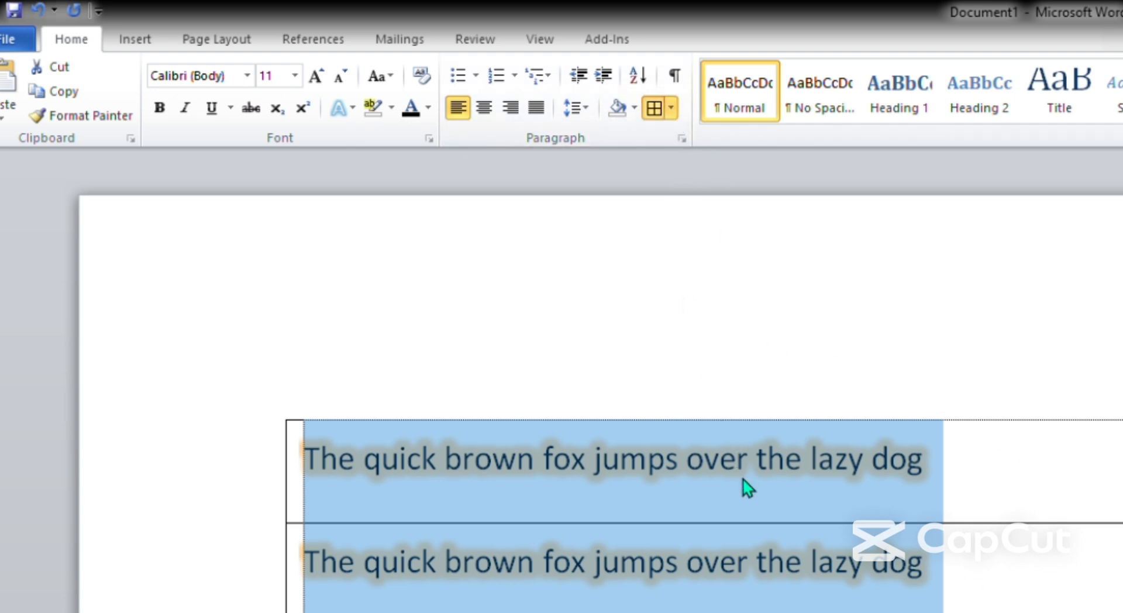
{"action": "key", "text": "BackSpace"}
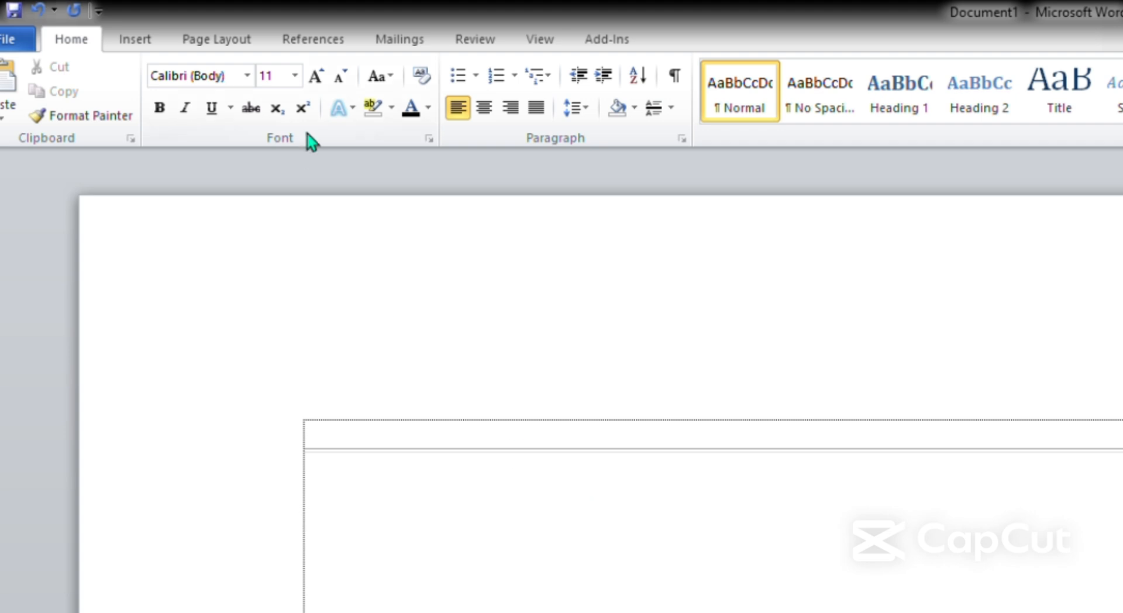
{"action": "left_click", "coordinate": [38, 9]}
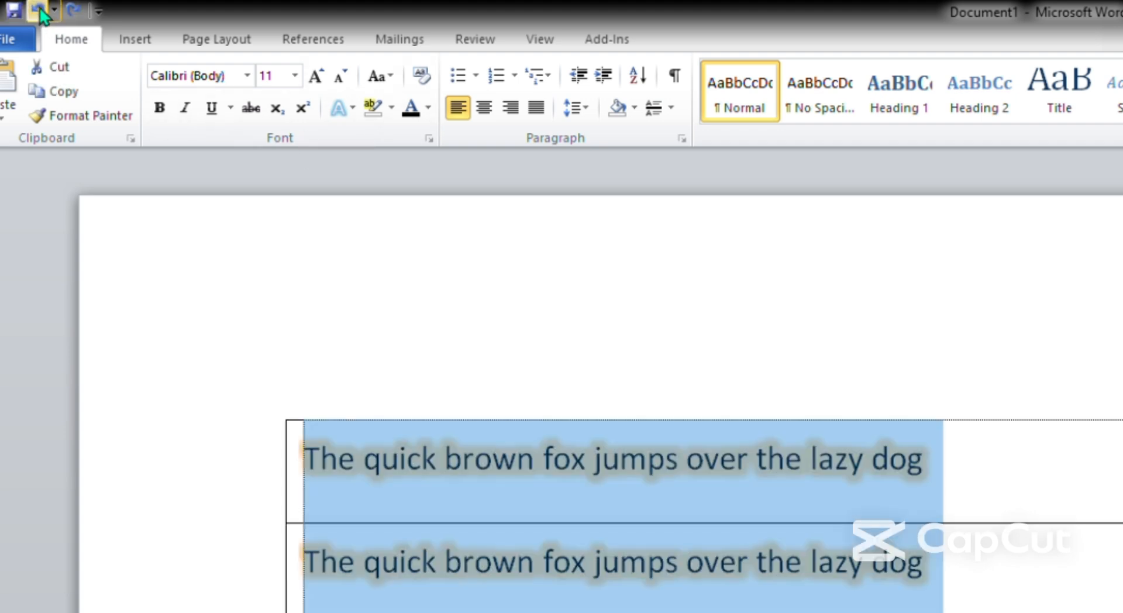
{"action": "left_click", "coordinate": [39, 10]}
{"action": "left_click", "coordinate": [984, 430]}
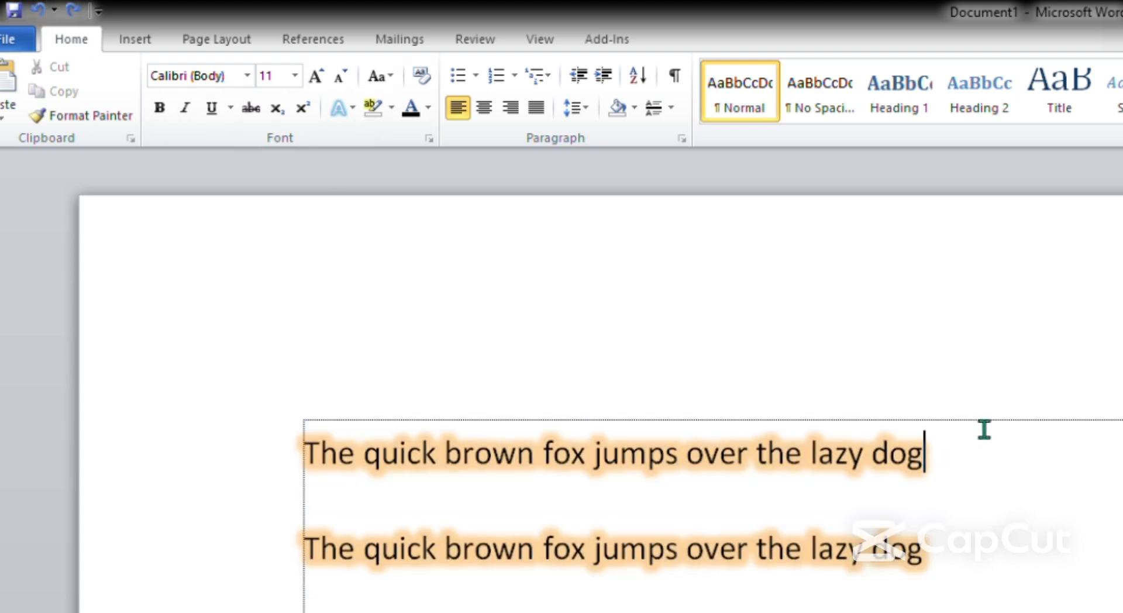
{"action": "left_click_drag", "start_coordinate": [938, 606], "coordinate": [324, 429]}
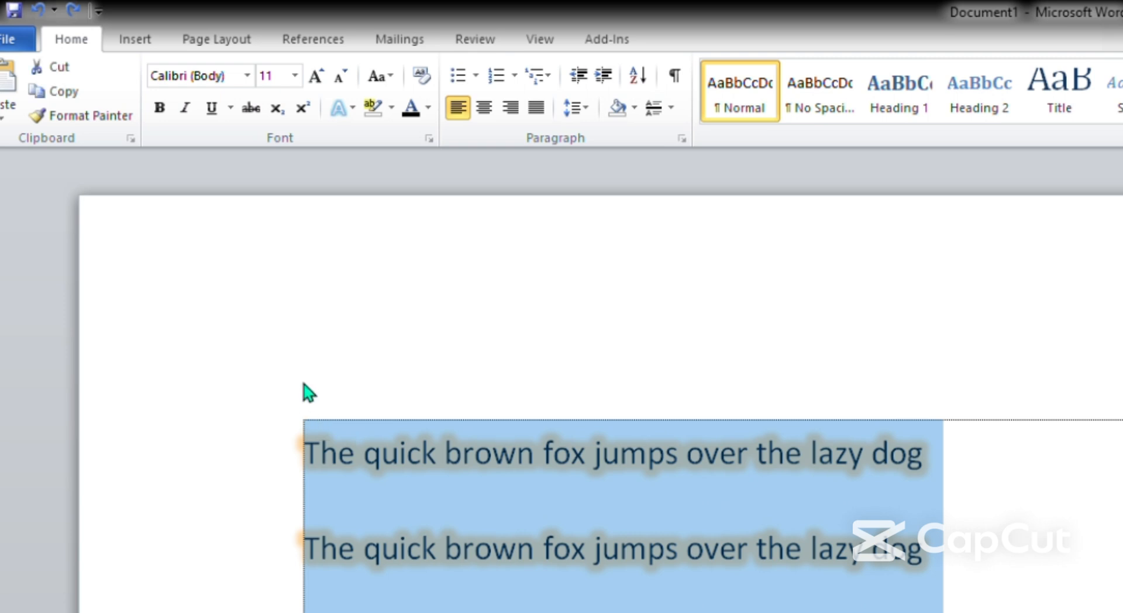
{"action": "left_click", "coordinate": [970, 596]}
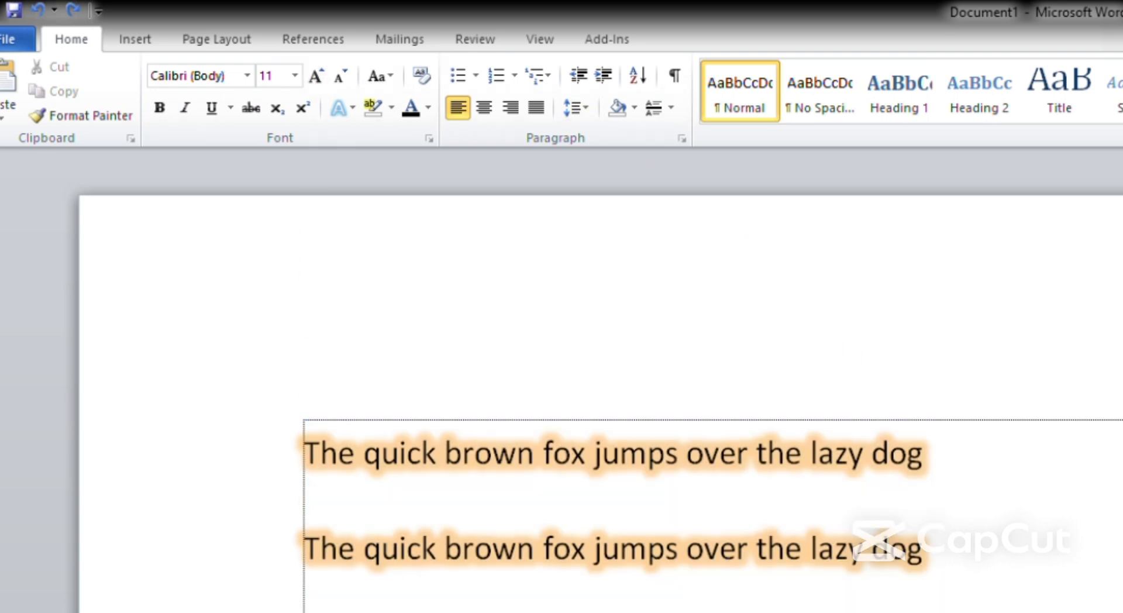